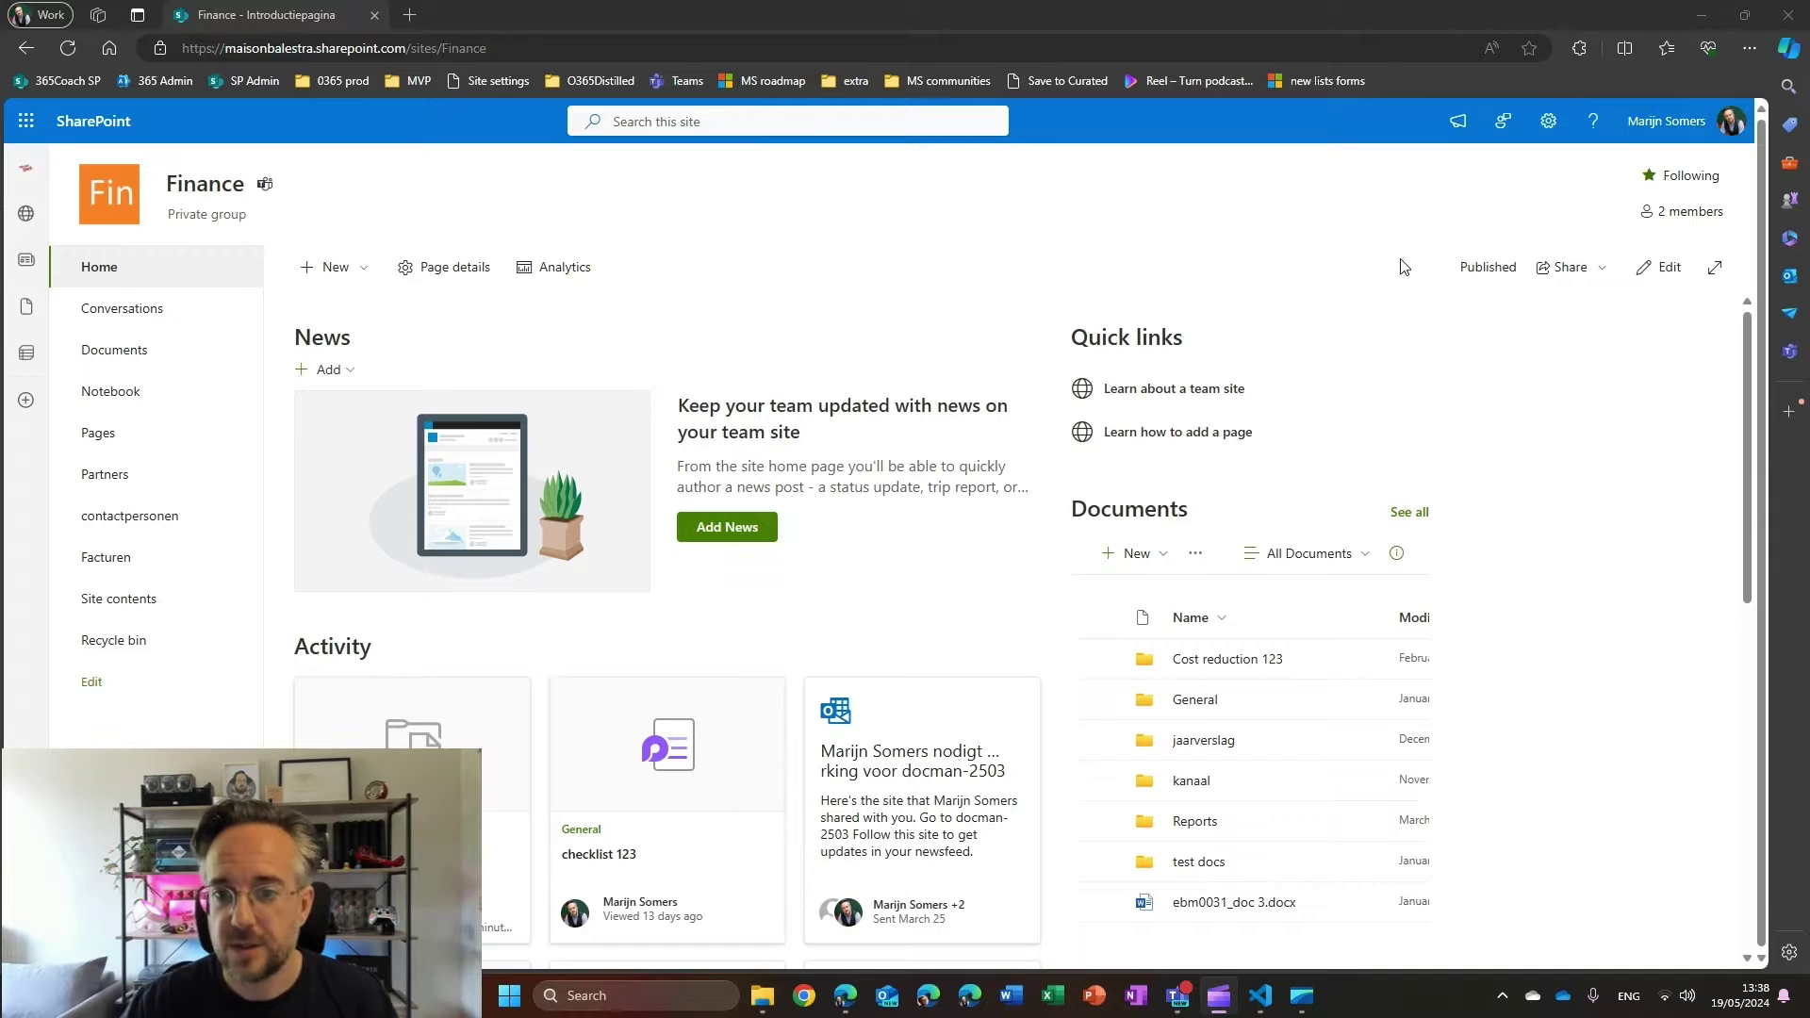
Begin a new list based on the Travel requests template
{"action": "left_click", "coordinate": [329, 270]}
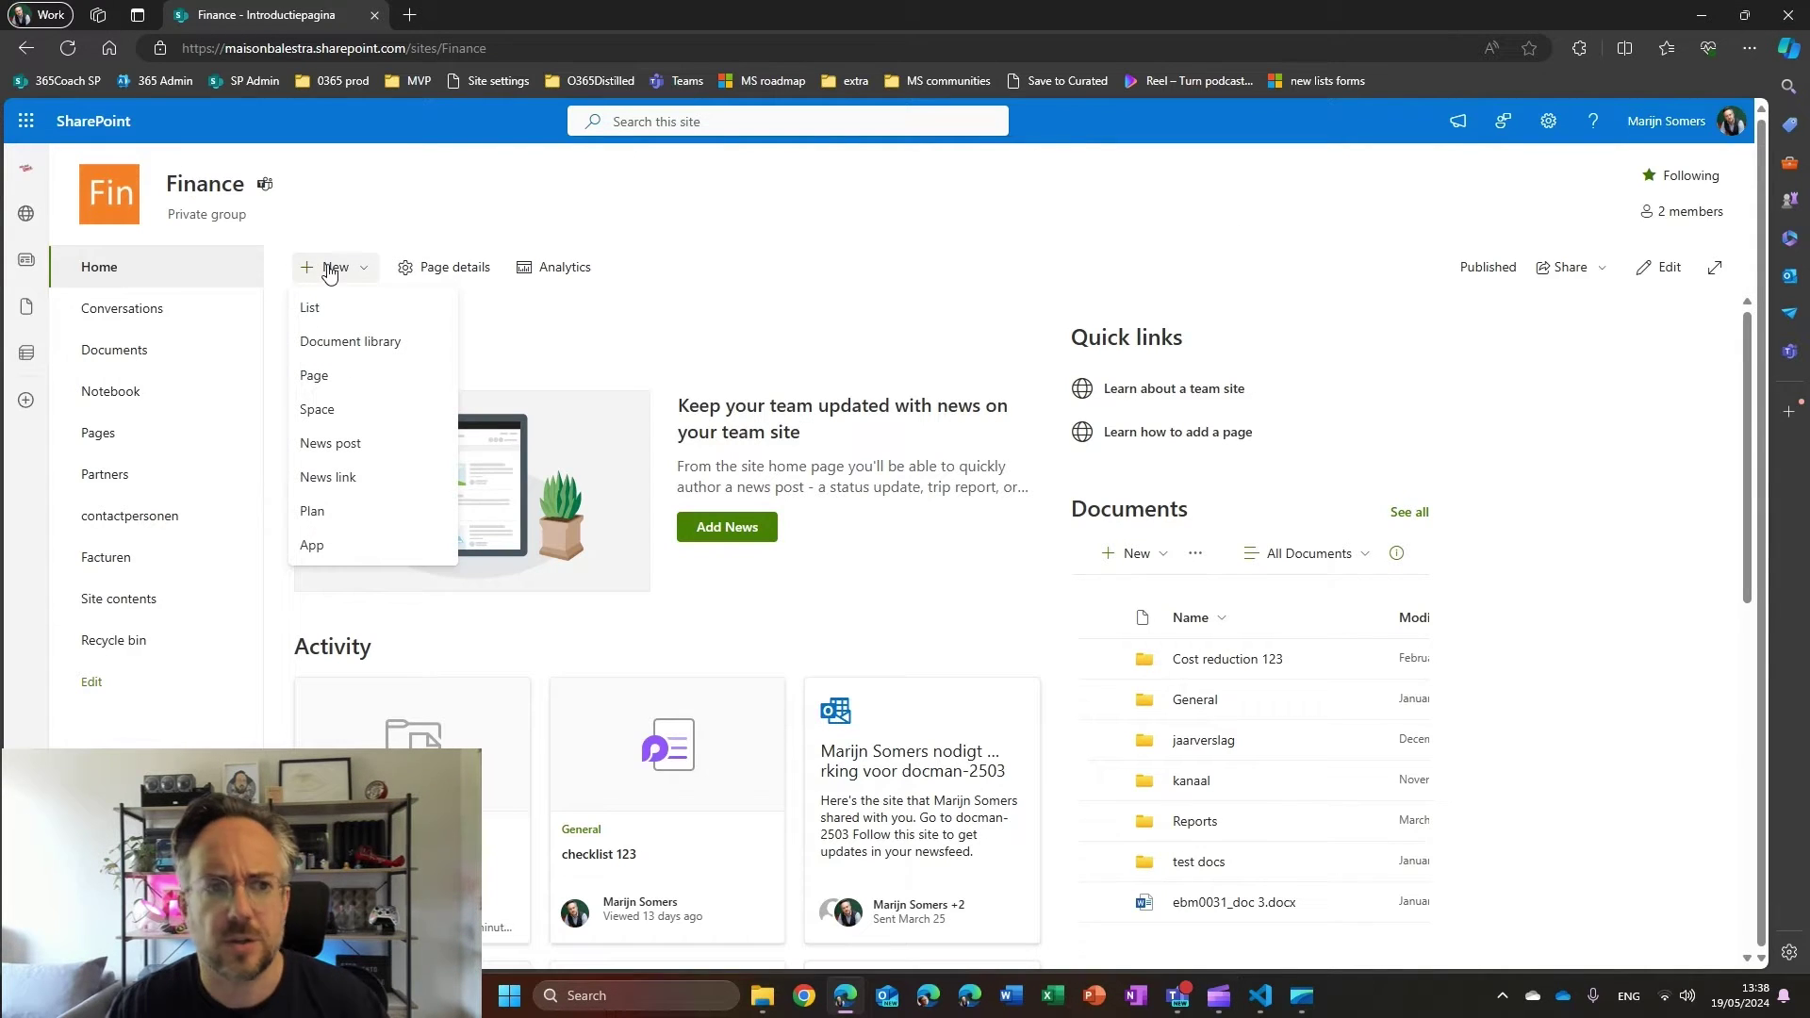
{"action": "left_click", "coordinate": [336, 311]}
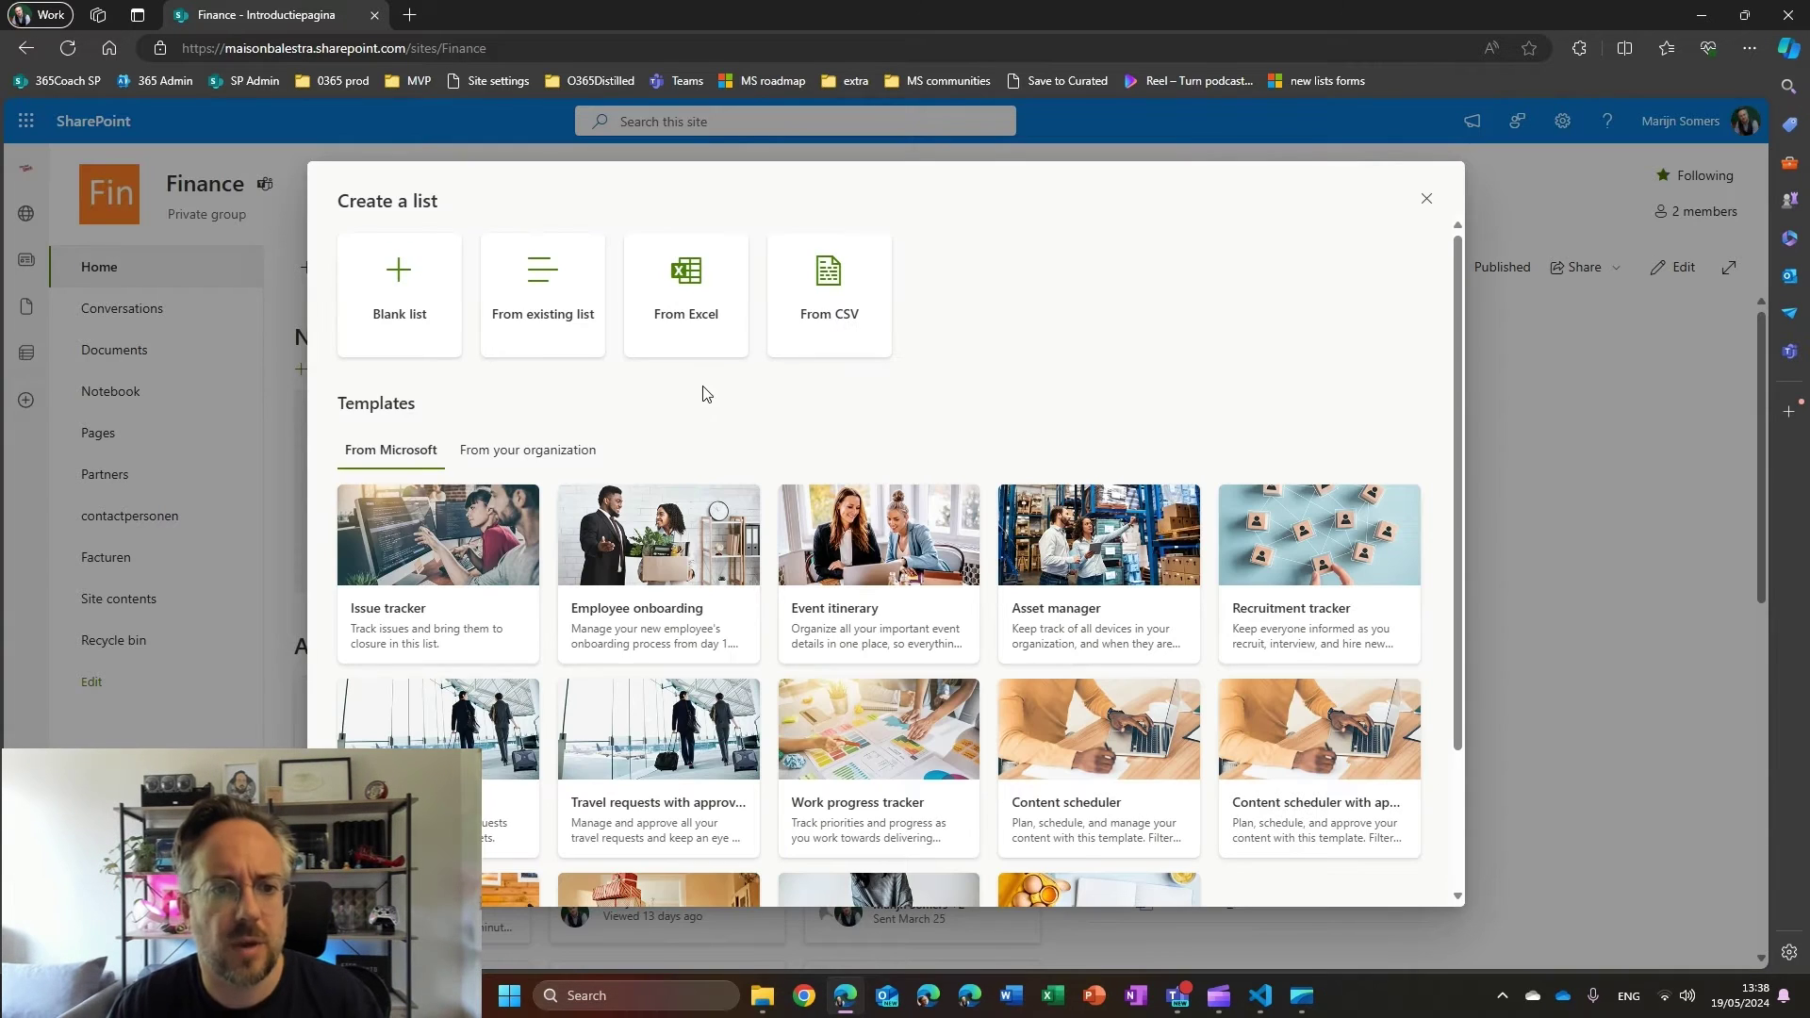
{"action": "scroll", "coordinate": [740, 454], "scroll_direction": "down", "scroll_amount": 2}
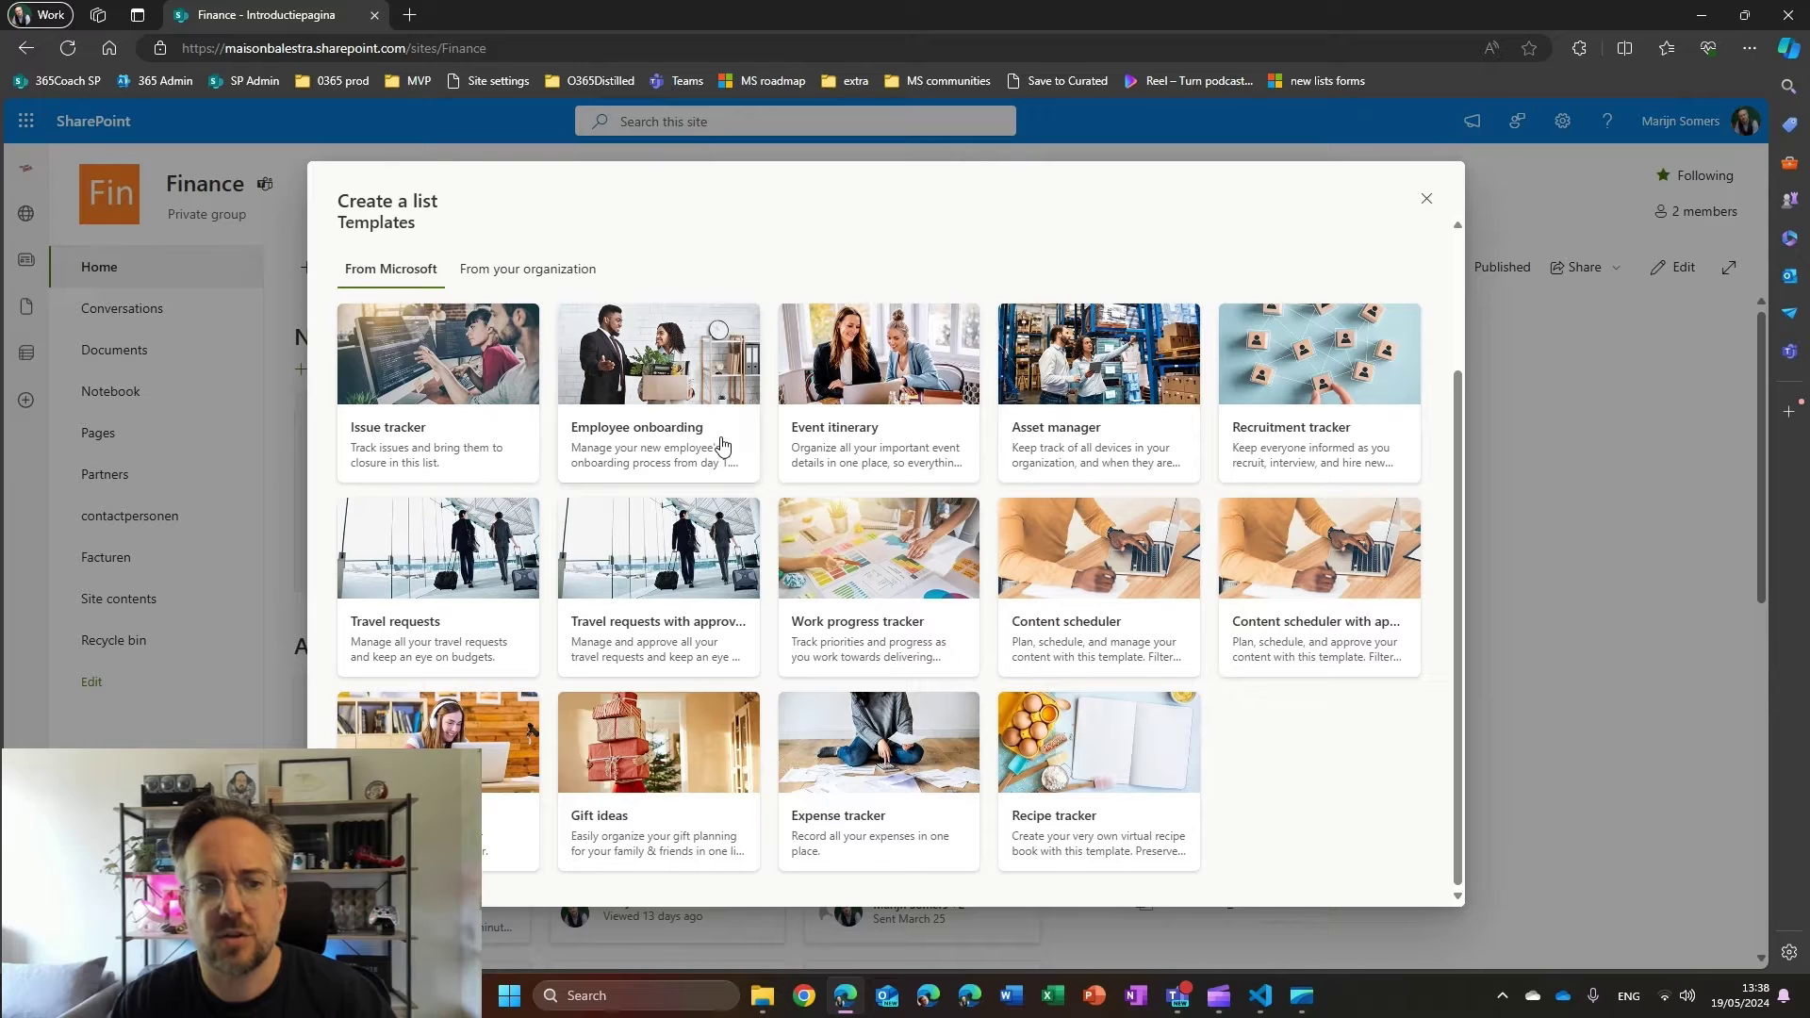
{"action": "left_click", "coordinate": [459, 562]}
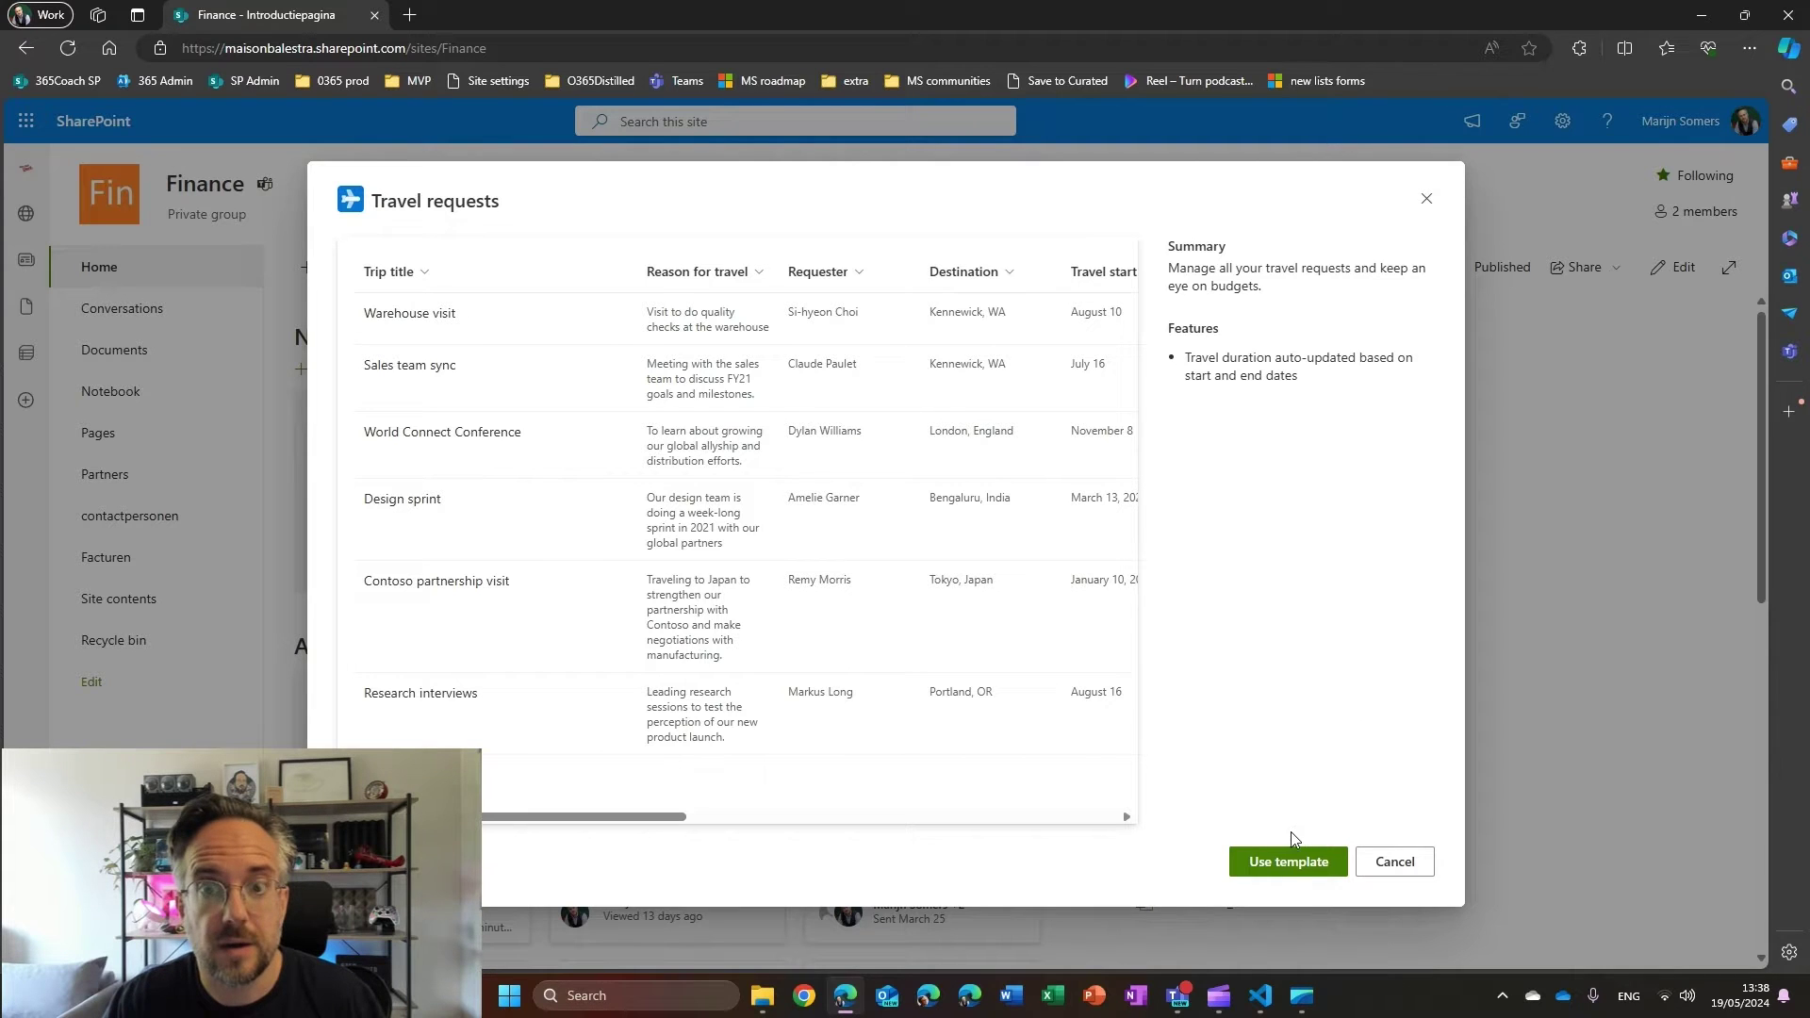
{"action": "left_click", "coordinate": [1290, 860]}
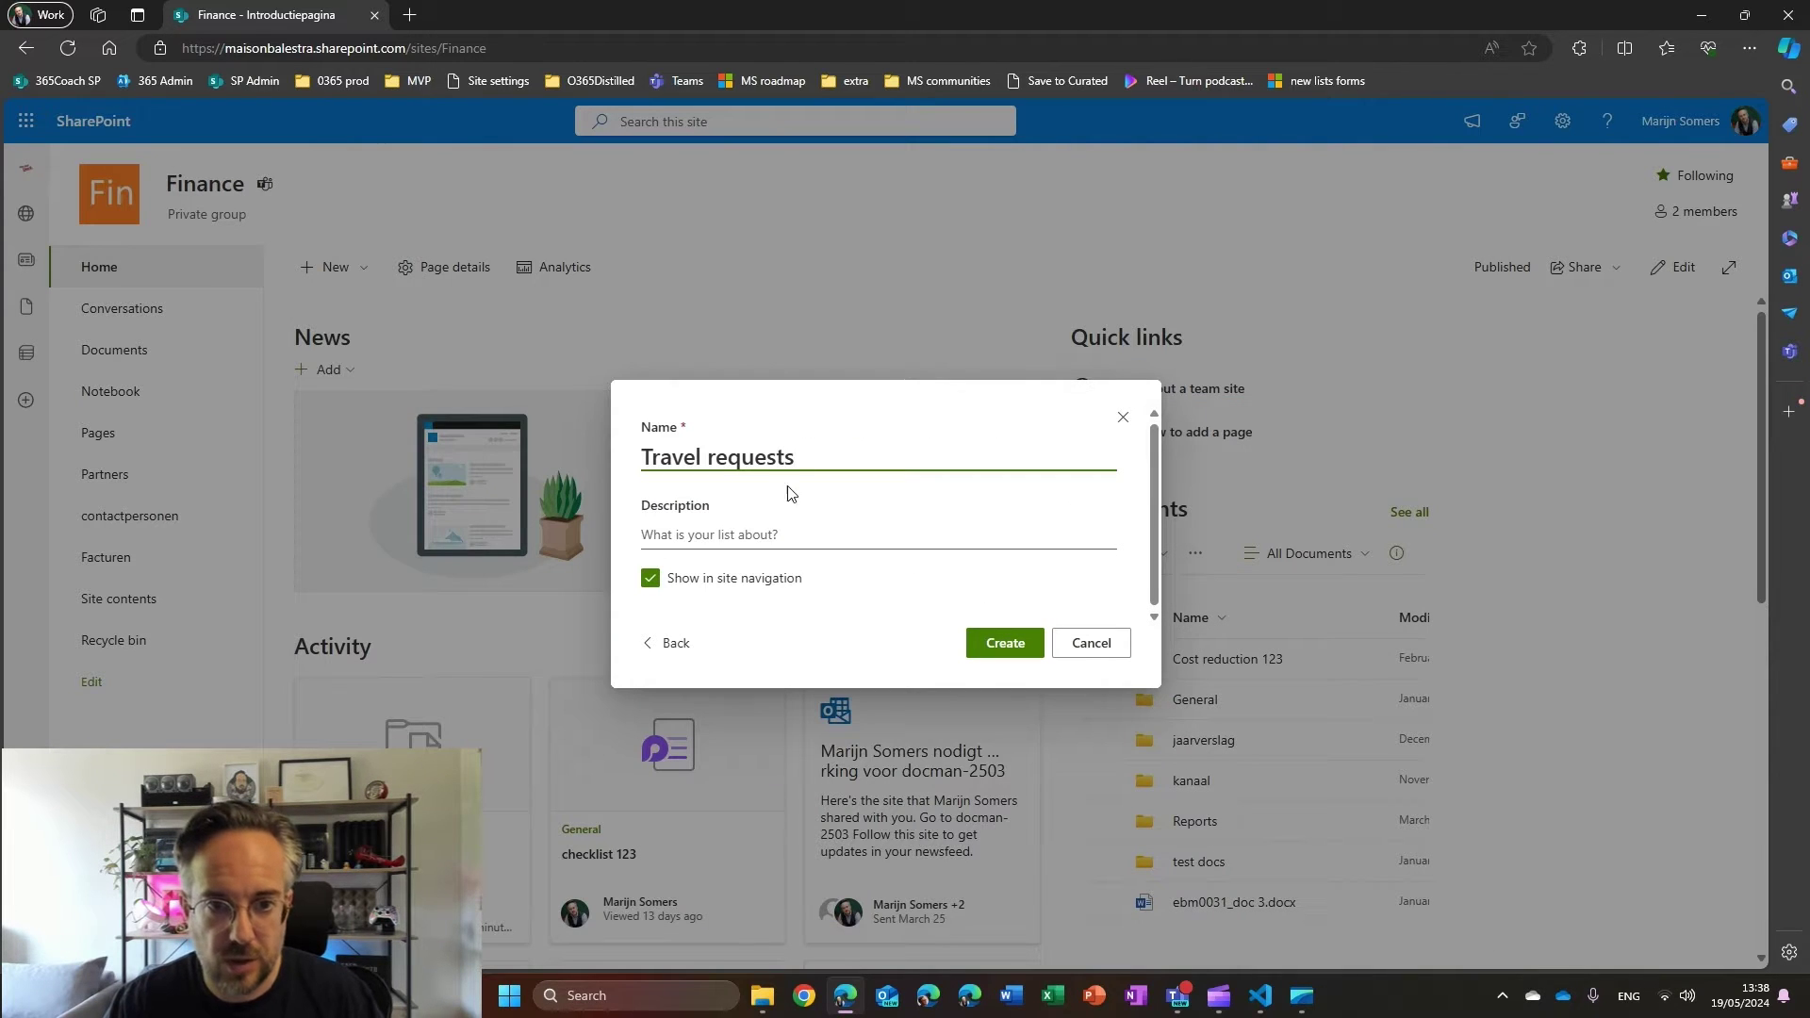
Create the list with the prefilled name 'Travel requests'
{"action": "left_click", "coordinate": [1005, 653]}
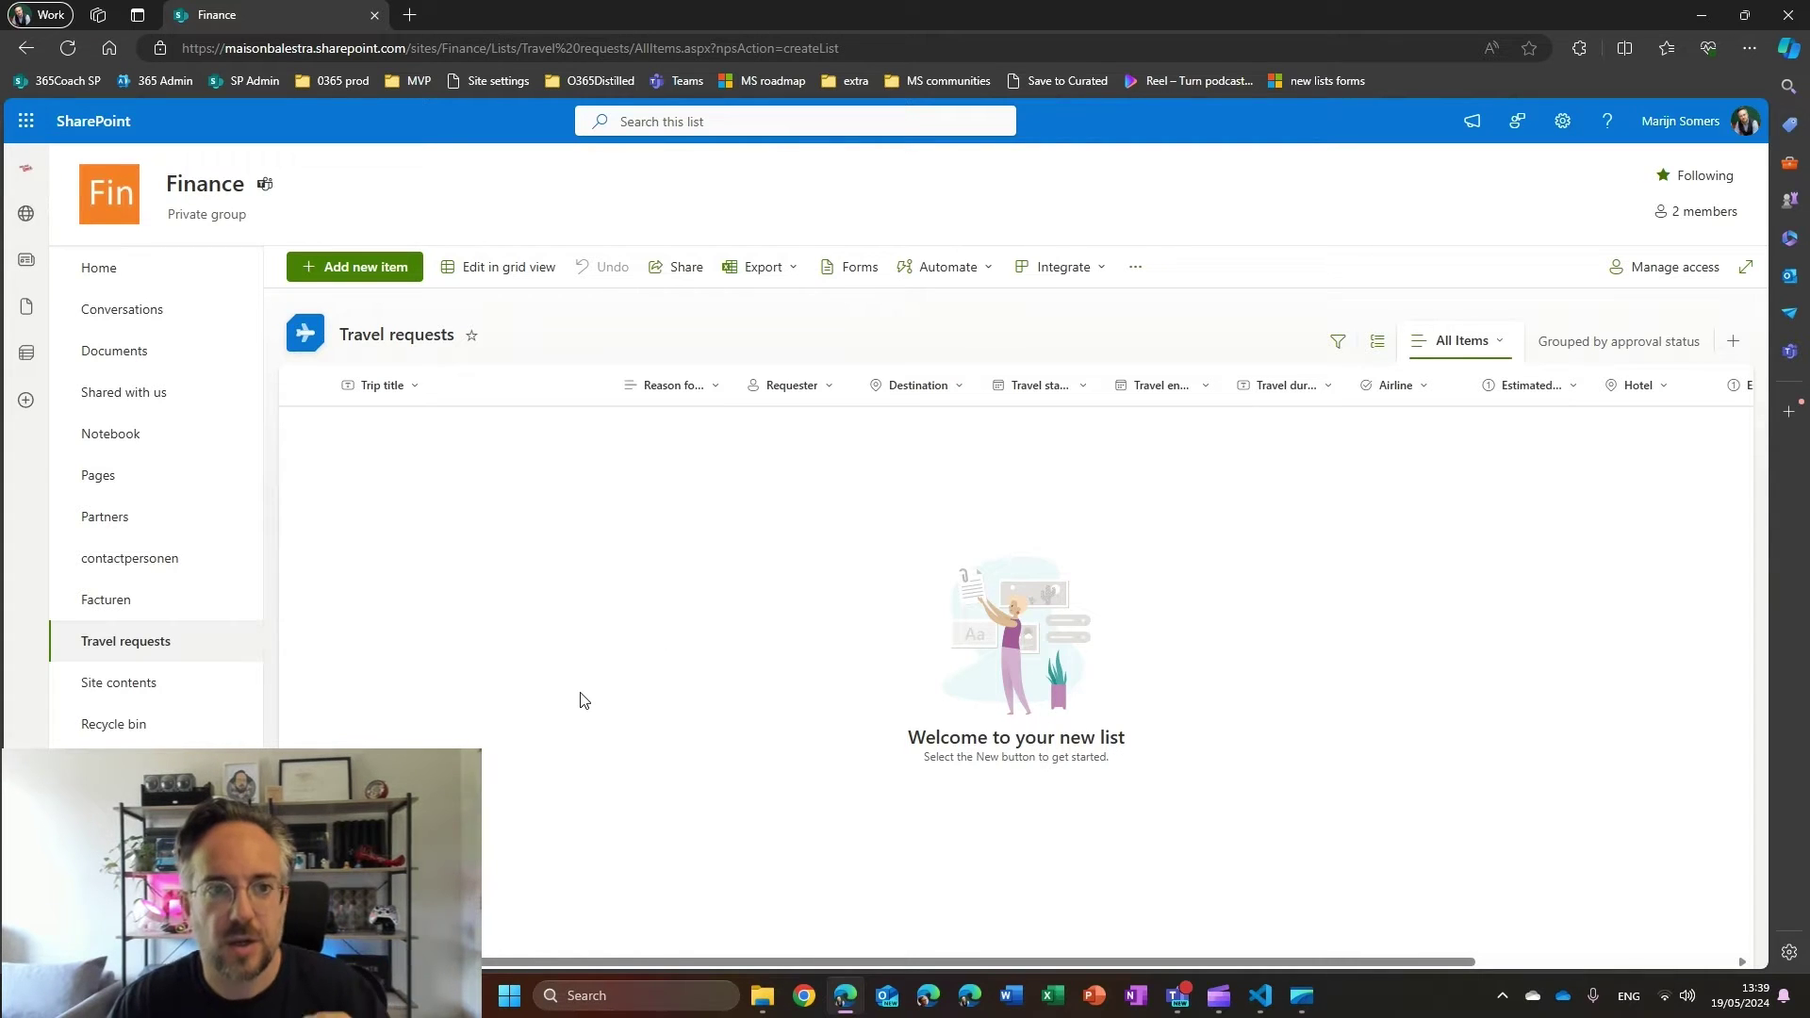
Open a blank New item form for Travel requests and switch to the code editor
{"action": "left_click", "coordinate": [365, 274]}
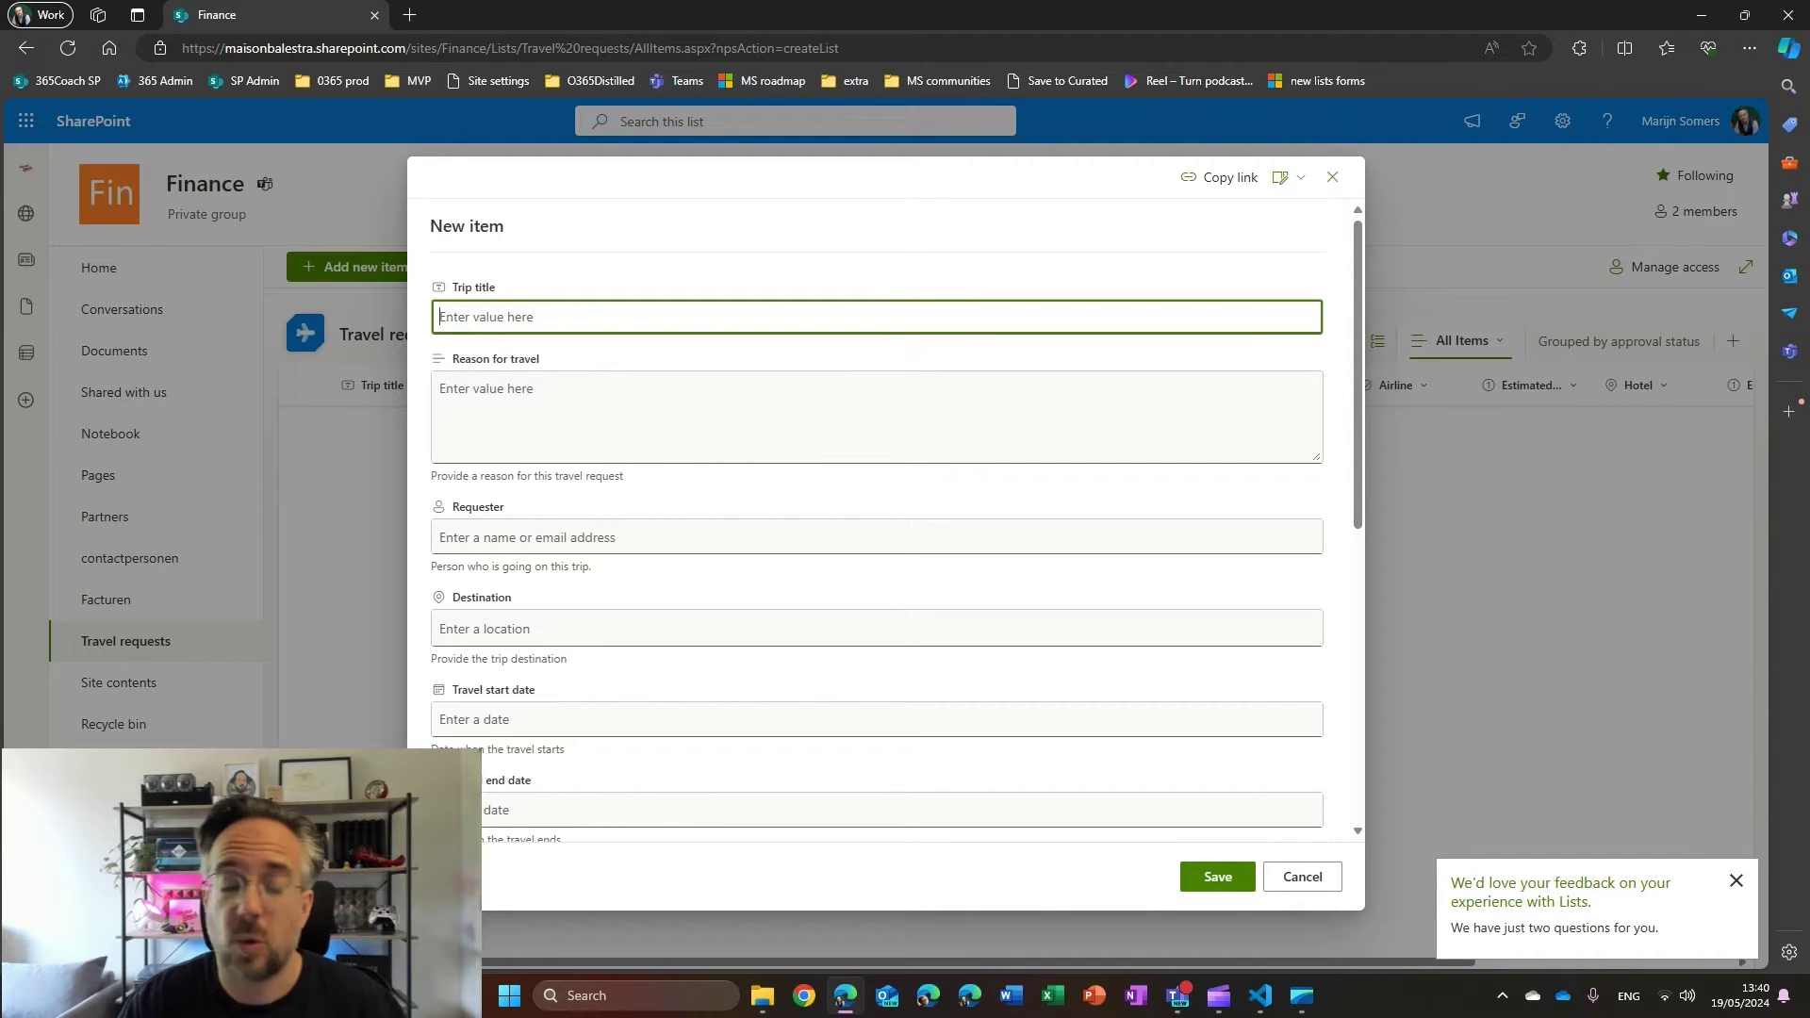
{"action": "key", "text": "alt+Tab"}
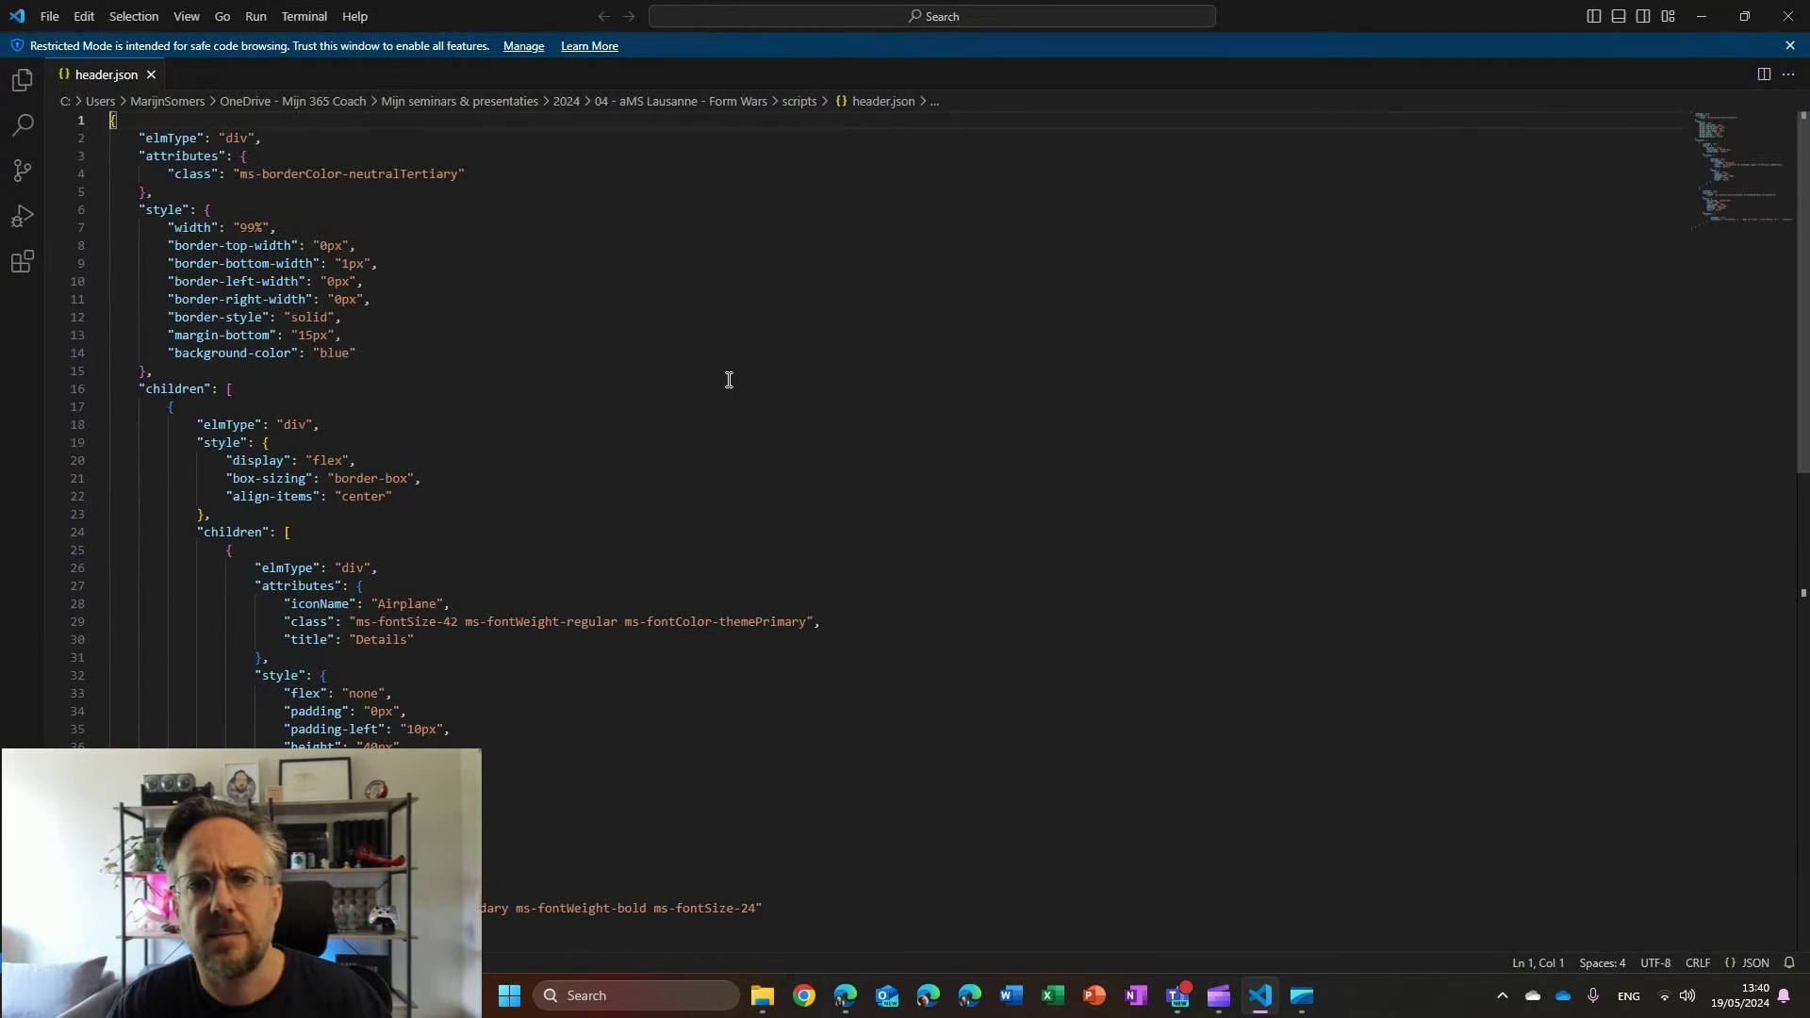
Copy all the header.json formatting code in VS Code, then minimise the editor
{"action": "left_click", "coordinate": [729, 378]}
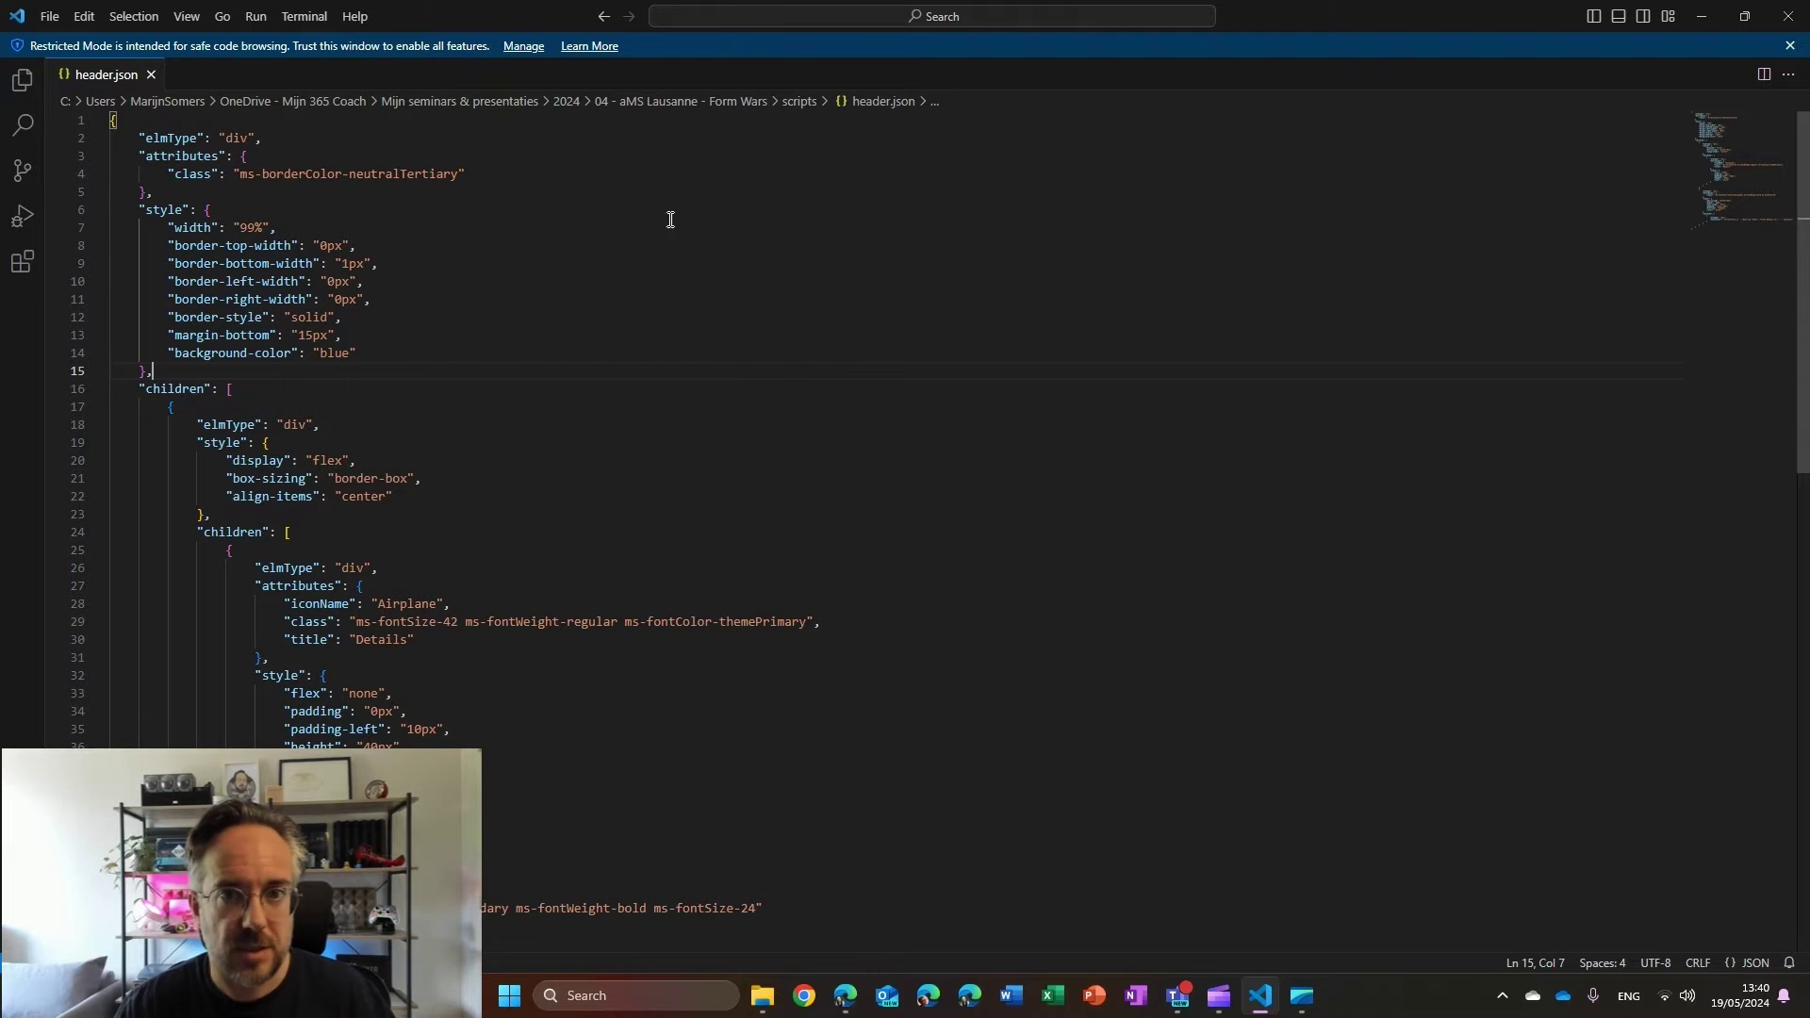
{"action": "key", "text": "ctrl+a"}
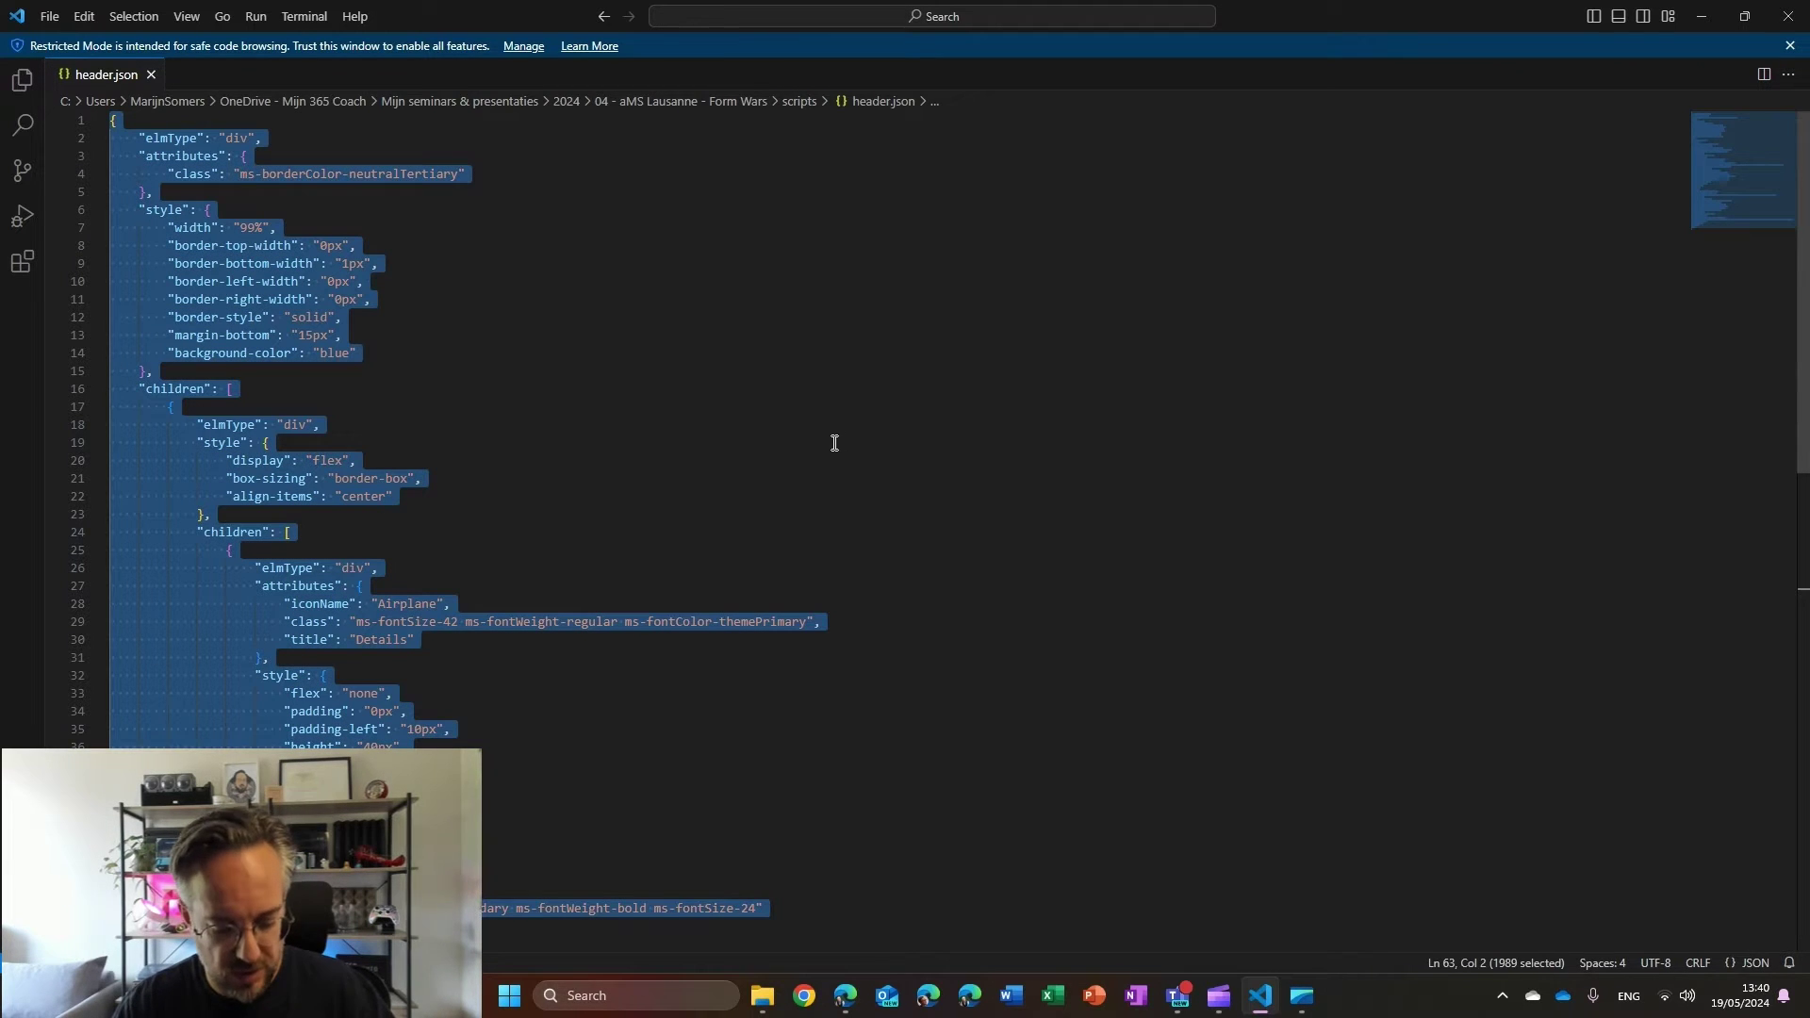
{"action": "left_click", "coordinate": [1703, 15]}
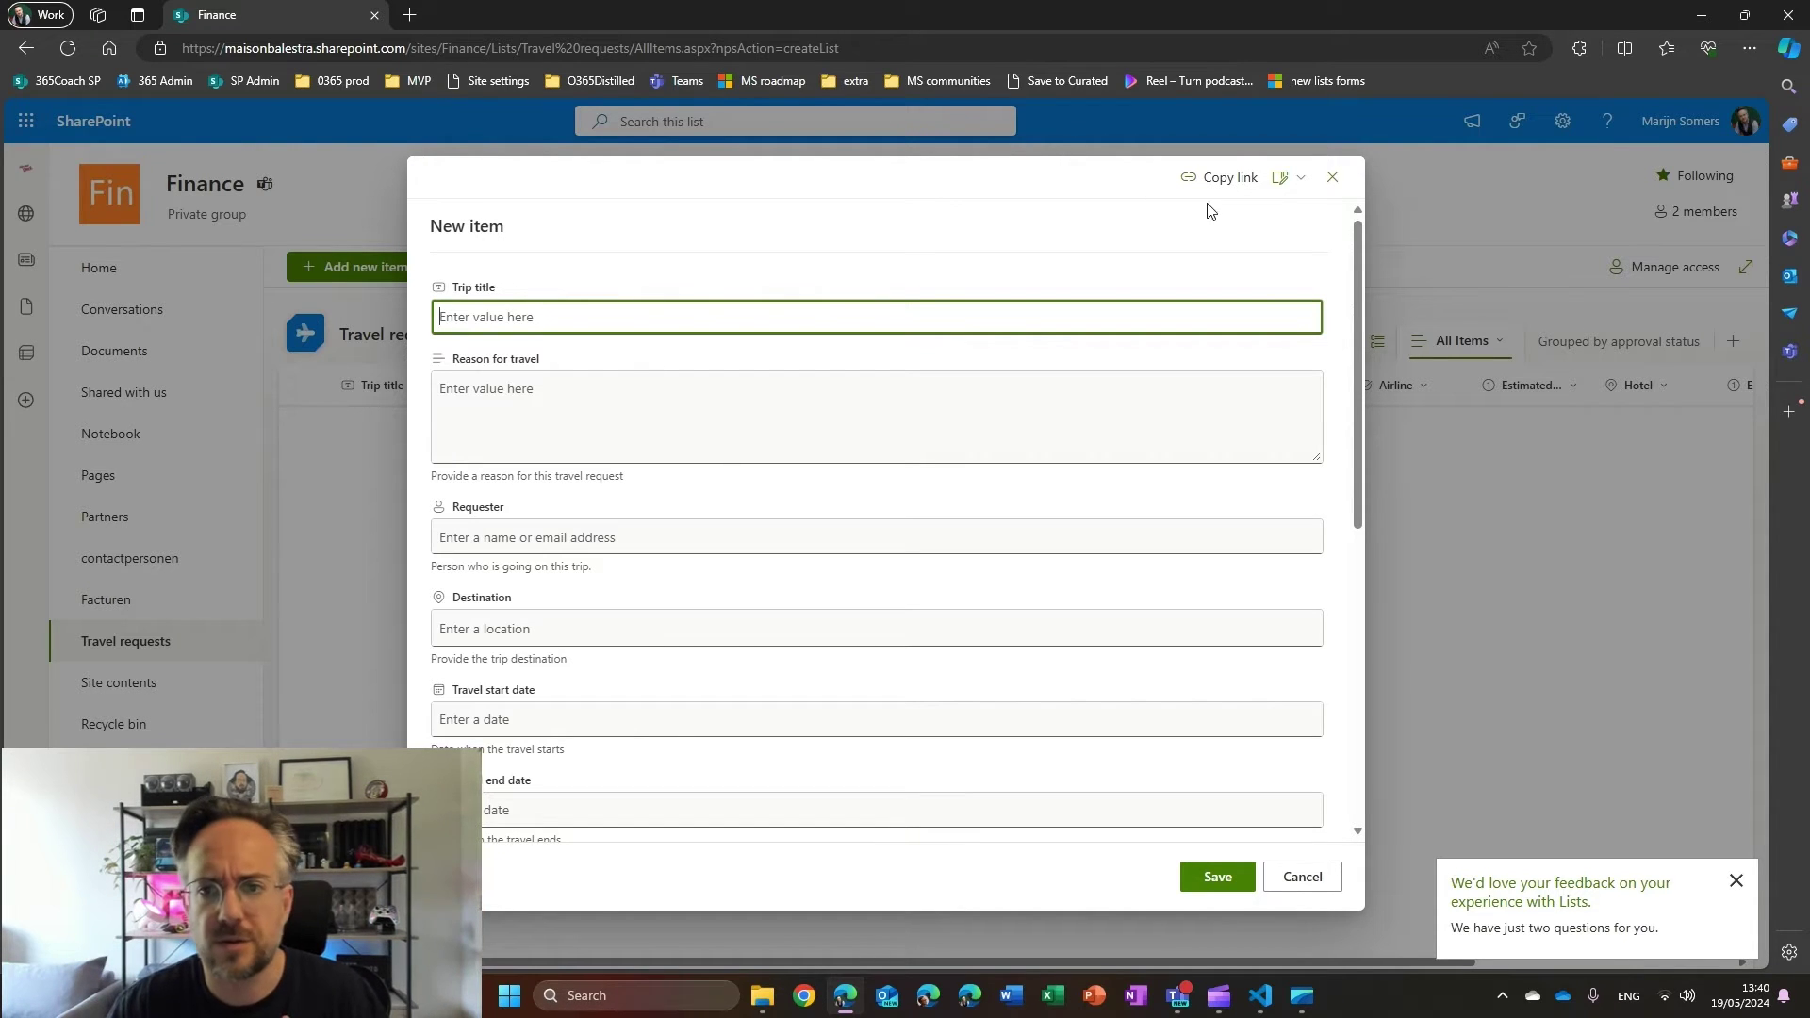
Paste the header JSON into the form's Header layout formatting and preview the blue Book new travel banner
{"action": "left_click", "coordinate": [1285, 189]}
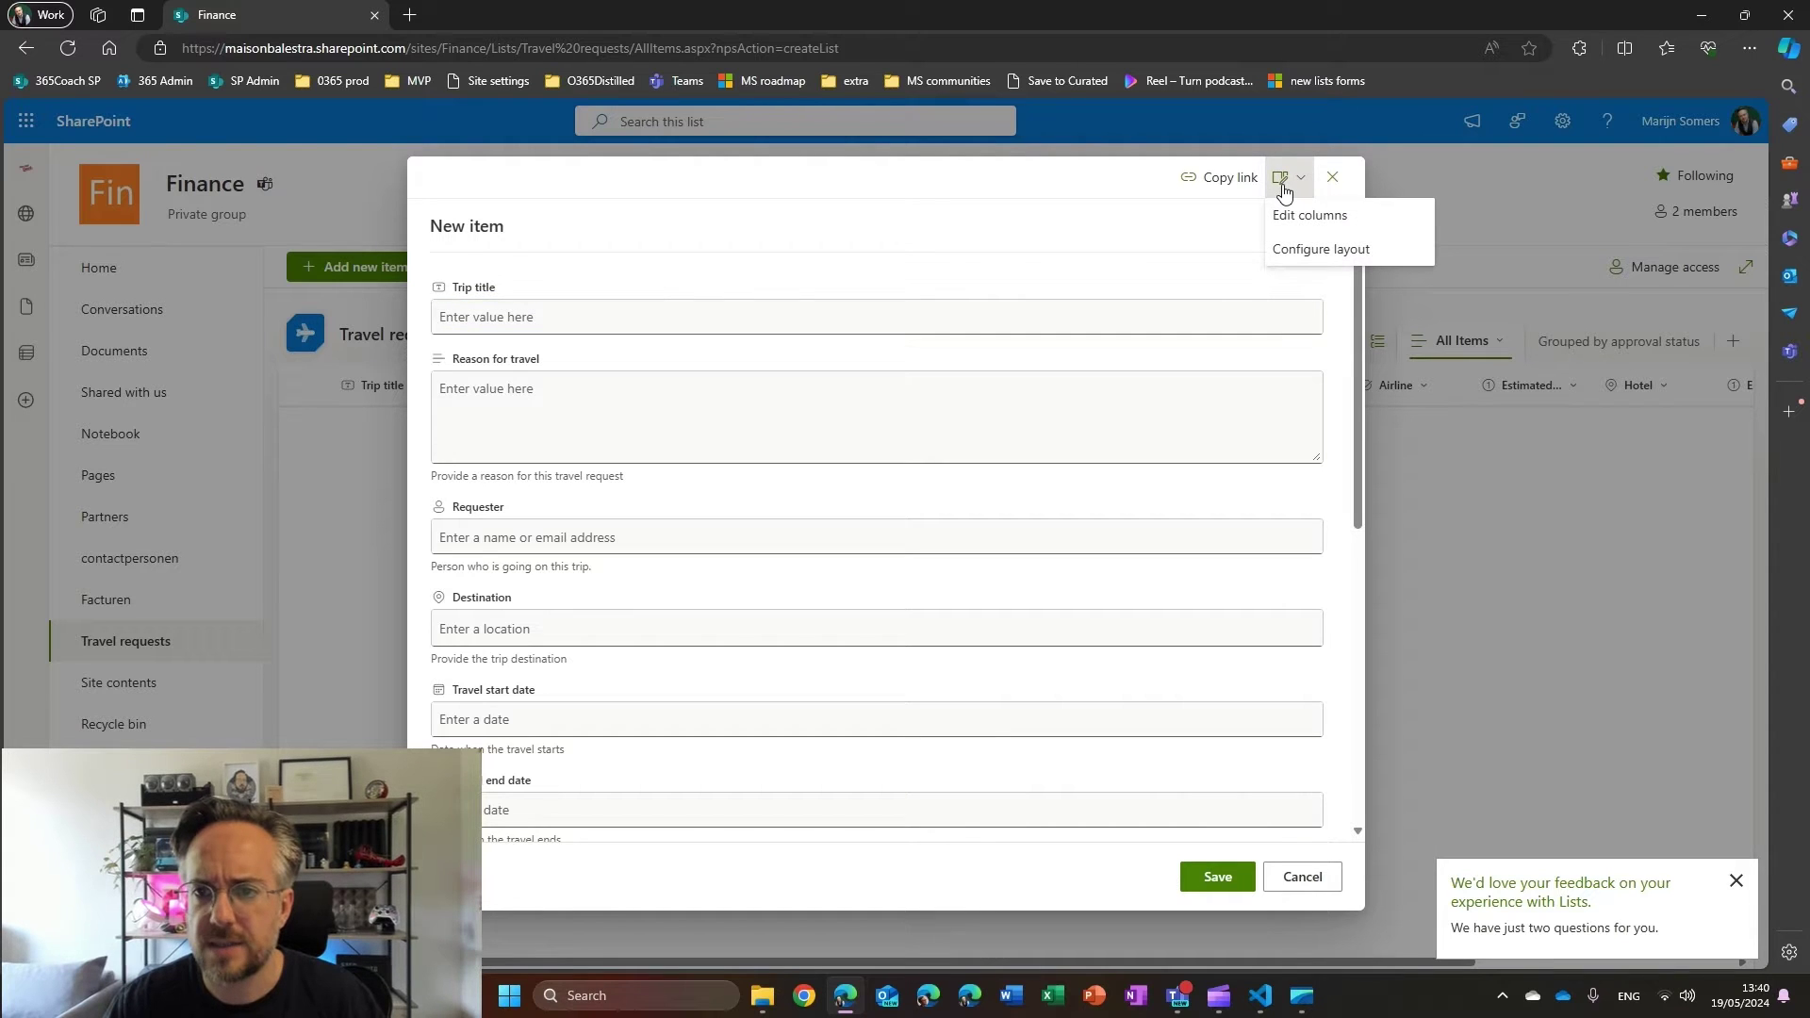
{"action": "left_click", "coordinate": [1320, 250]}
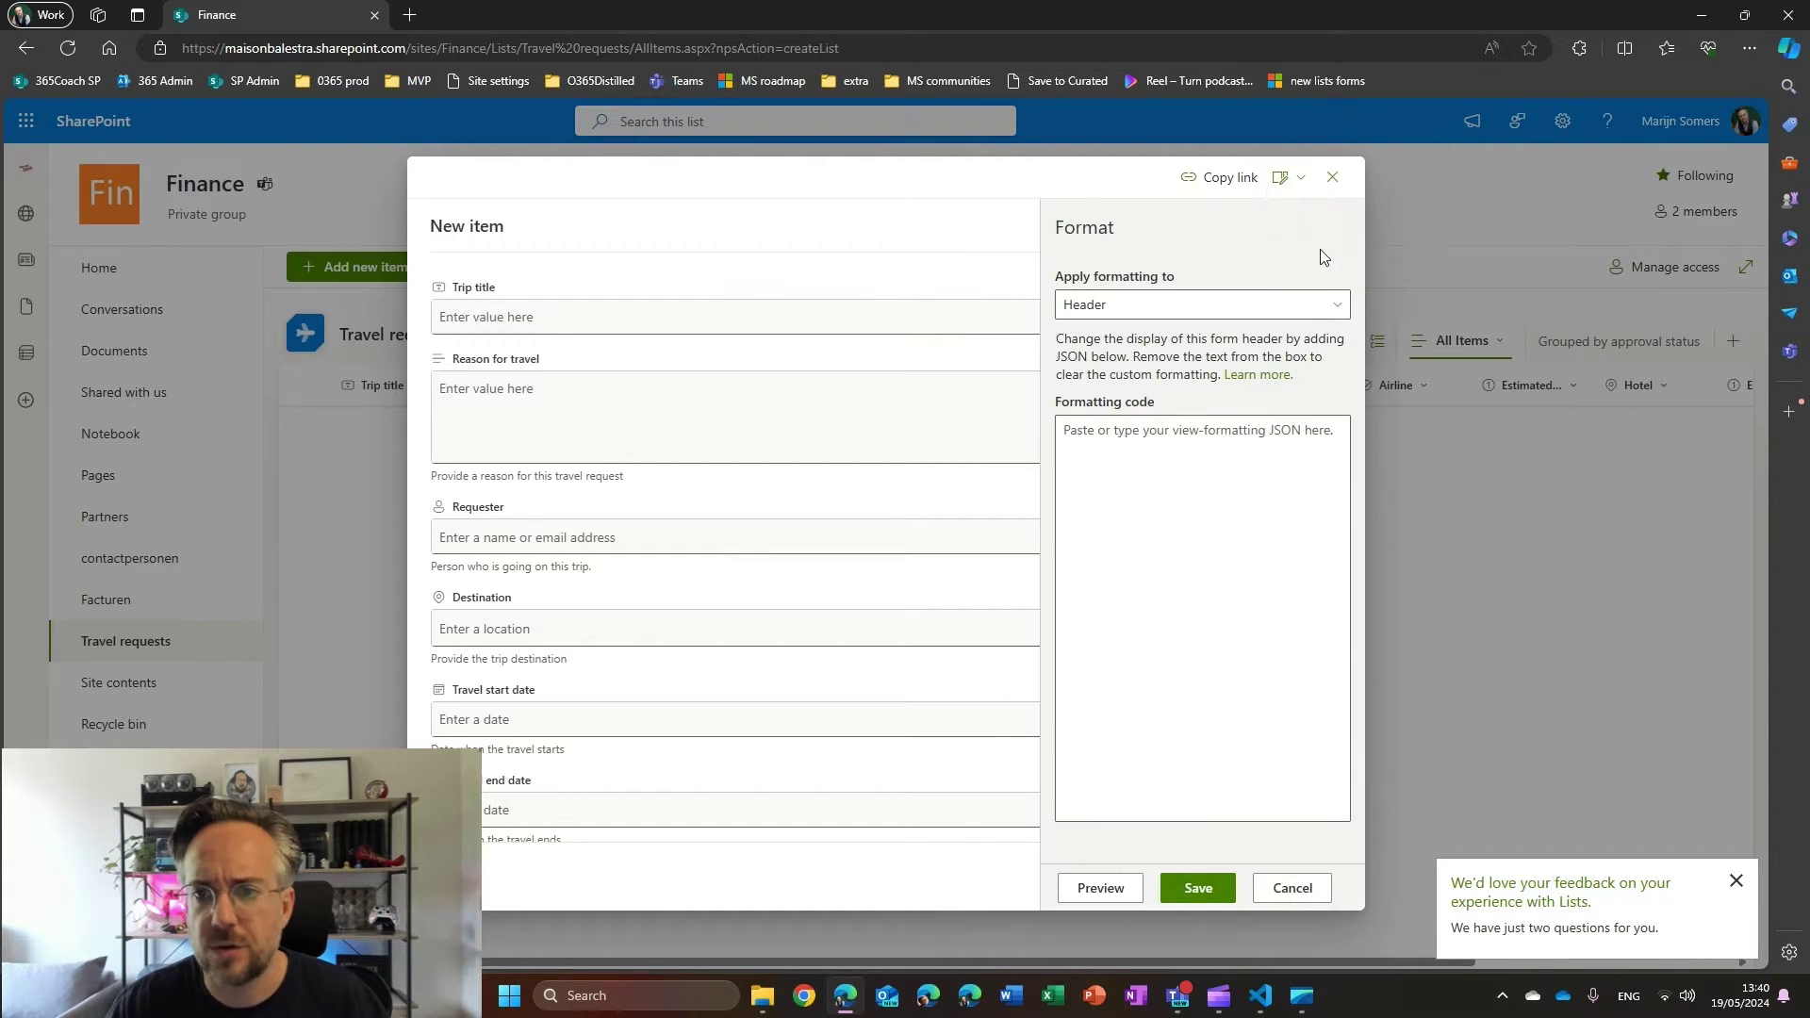
{"action": "left_click", "coordinate": [1143, 308]}
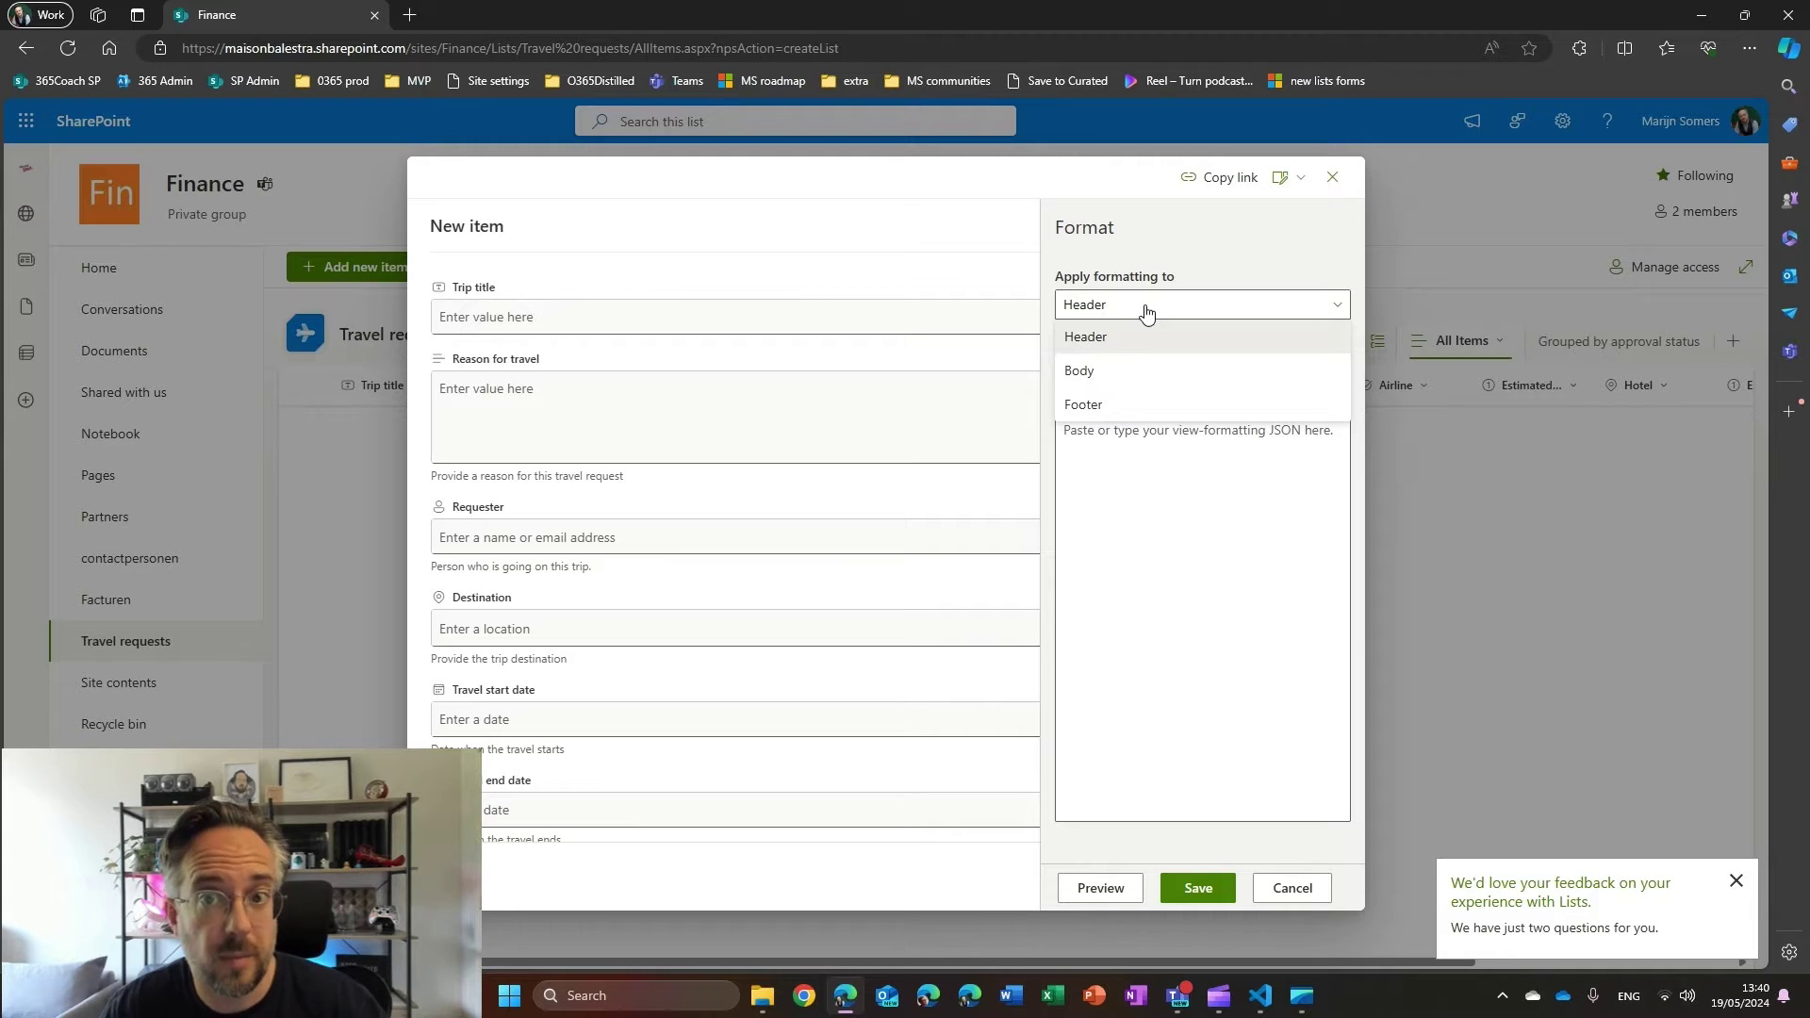
{"action": "left_click", "coordinate": [1180, 471]}
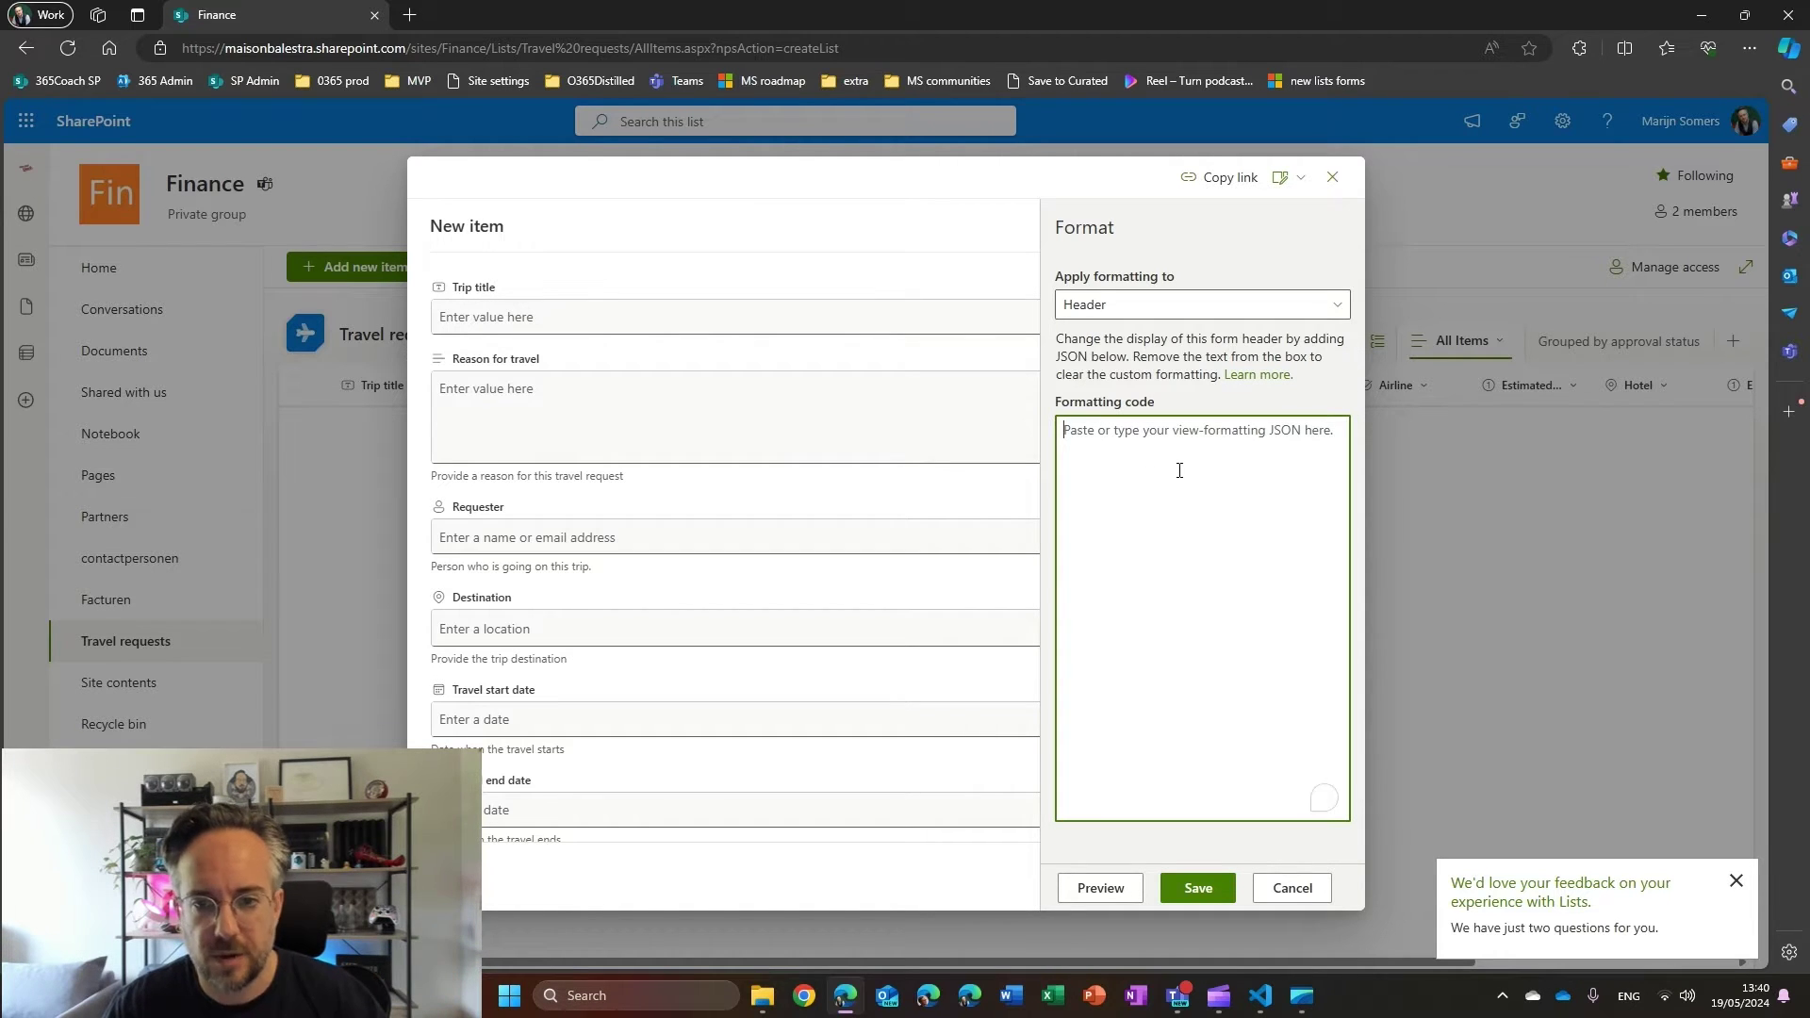
{"action": "key", "text": "ctrl+v"}
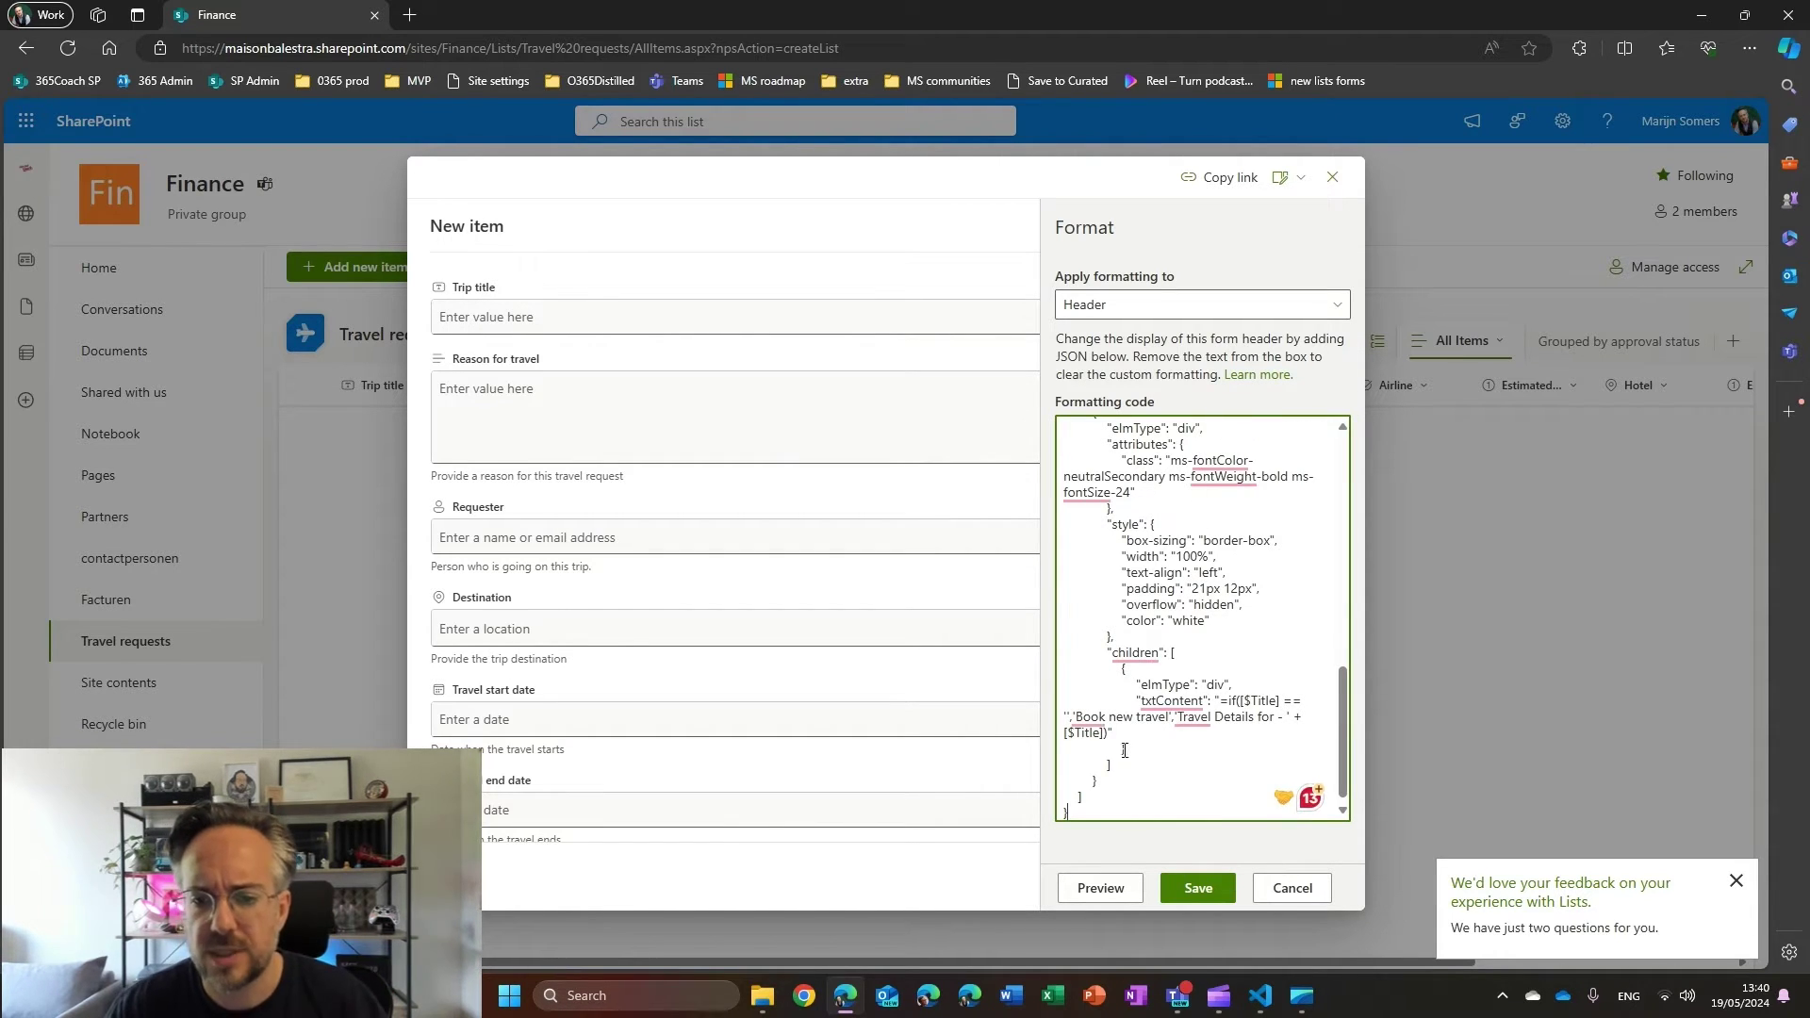
{"action": "left_click", "coordinate": [1101, 888]}
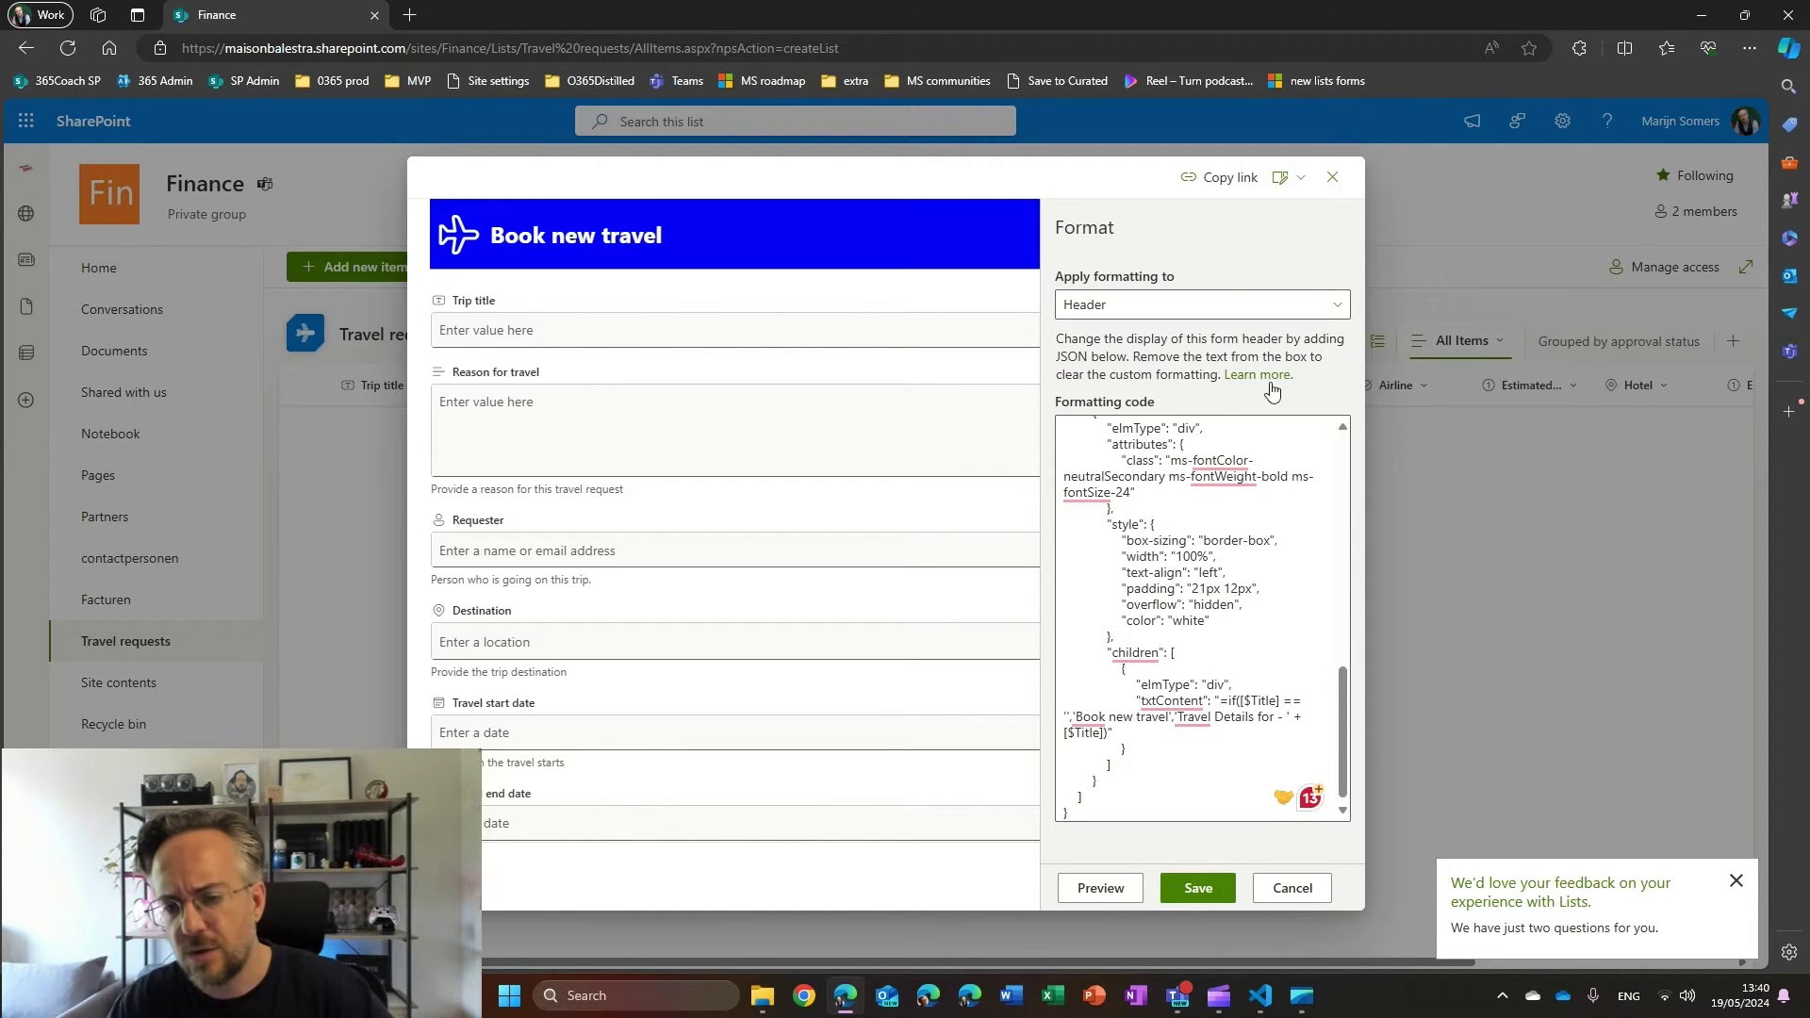
Discard the header formatting and close the New item form without saving
{"action": "key", "text": "ctrl+a"}
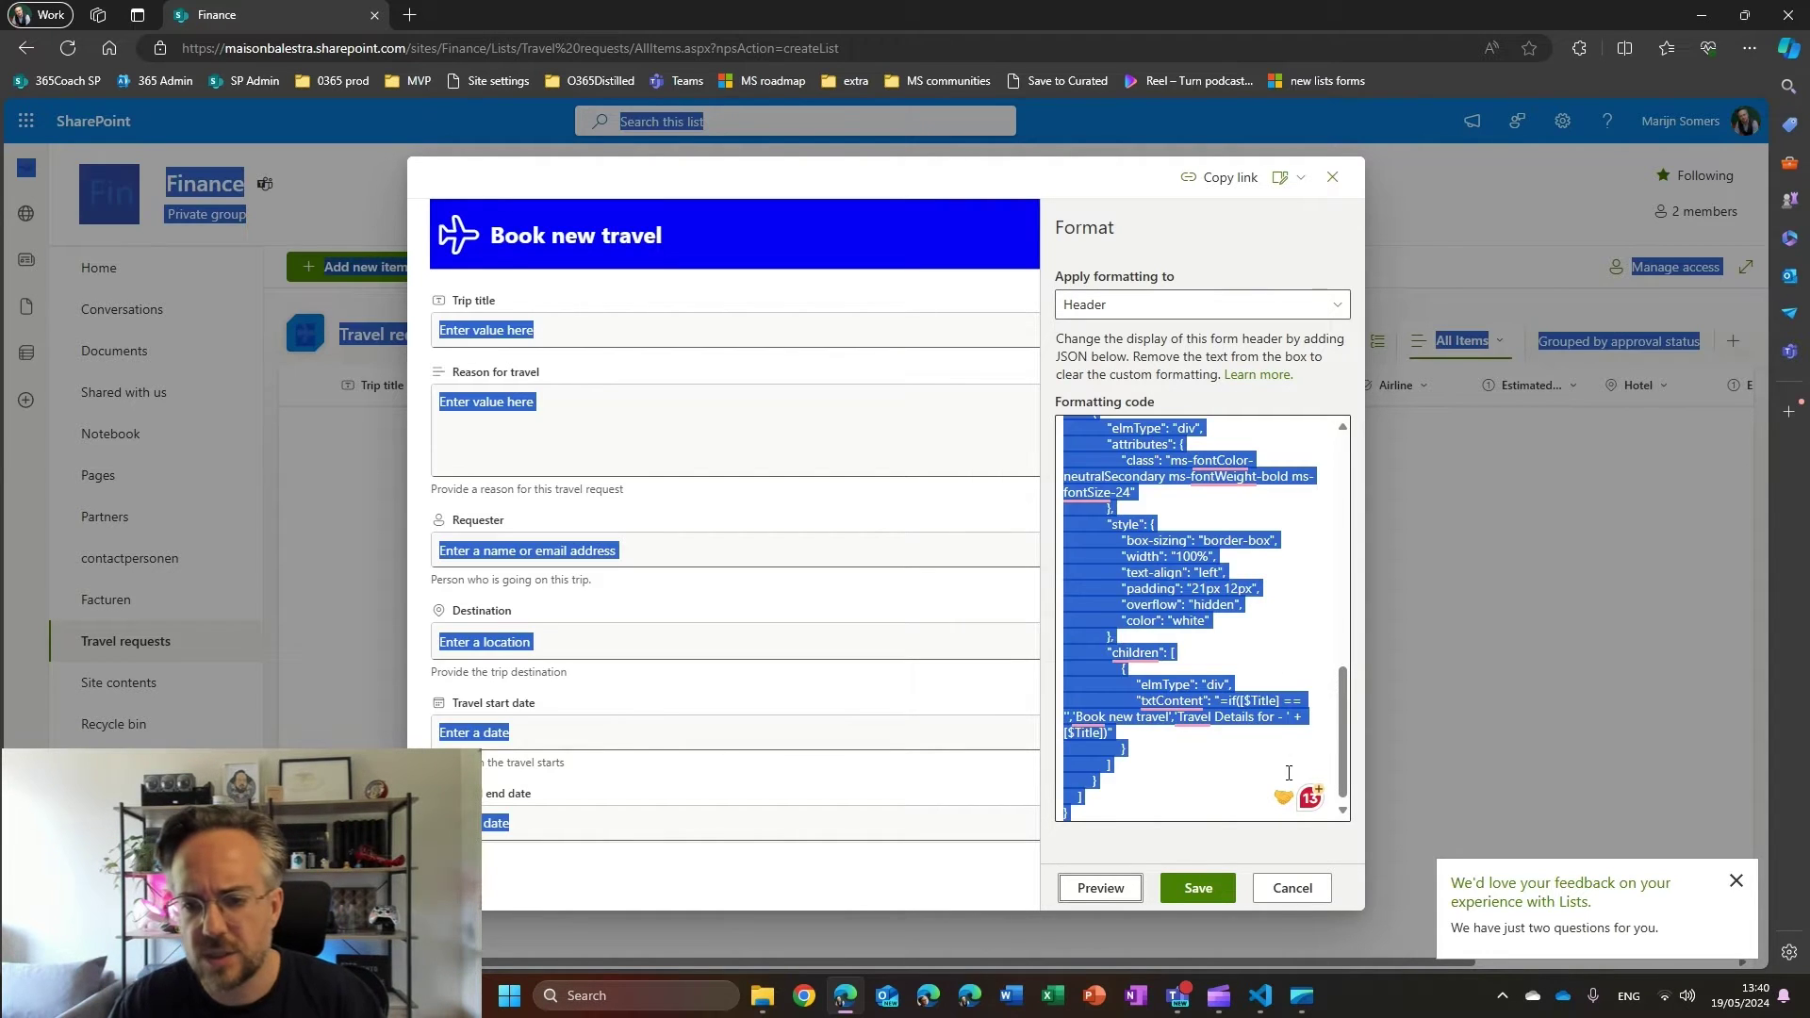
{"action": "left_click", "coordinate": [1301, 886]}
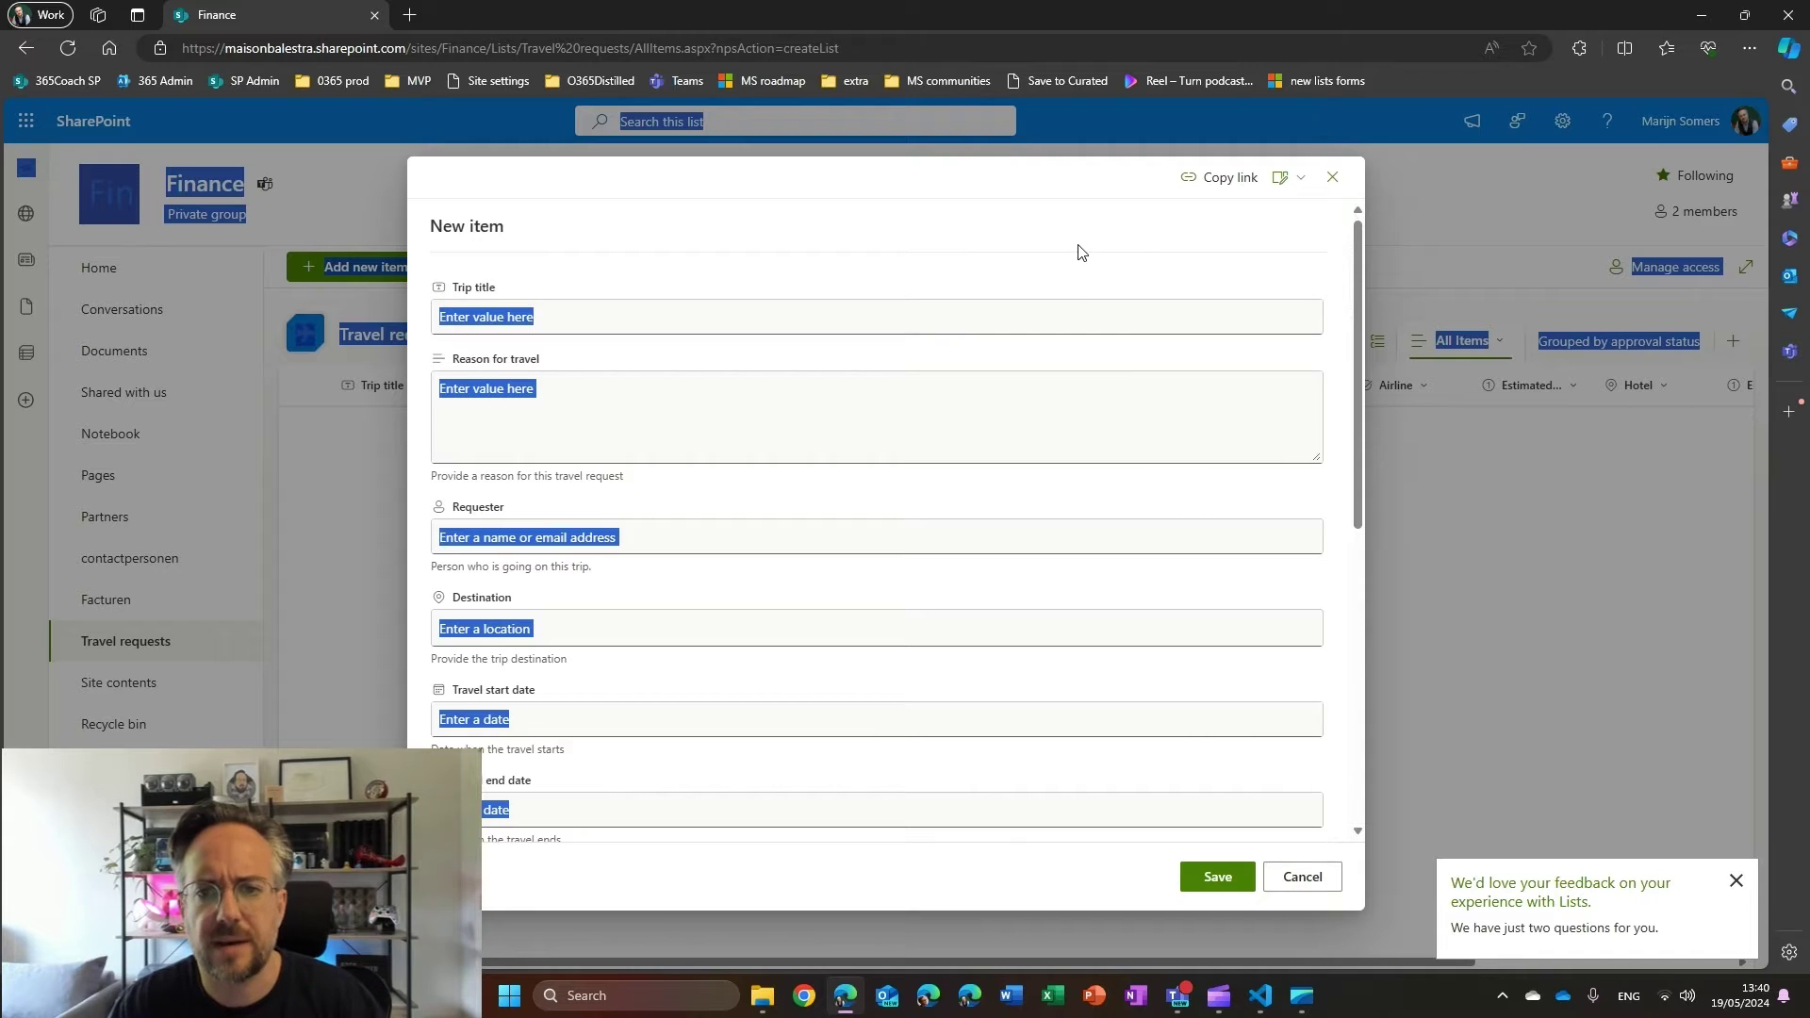
{"action": "left_click", "coordinate": [732, 437]}
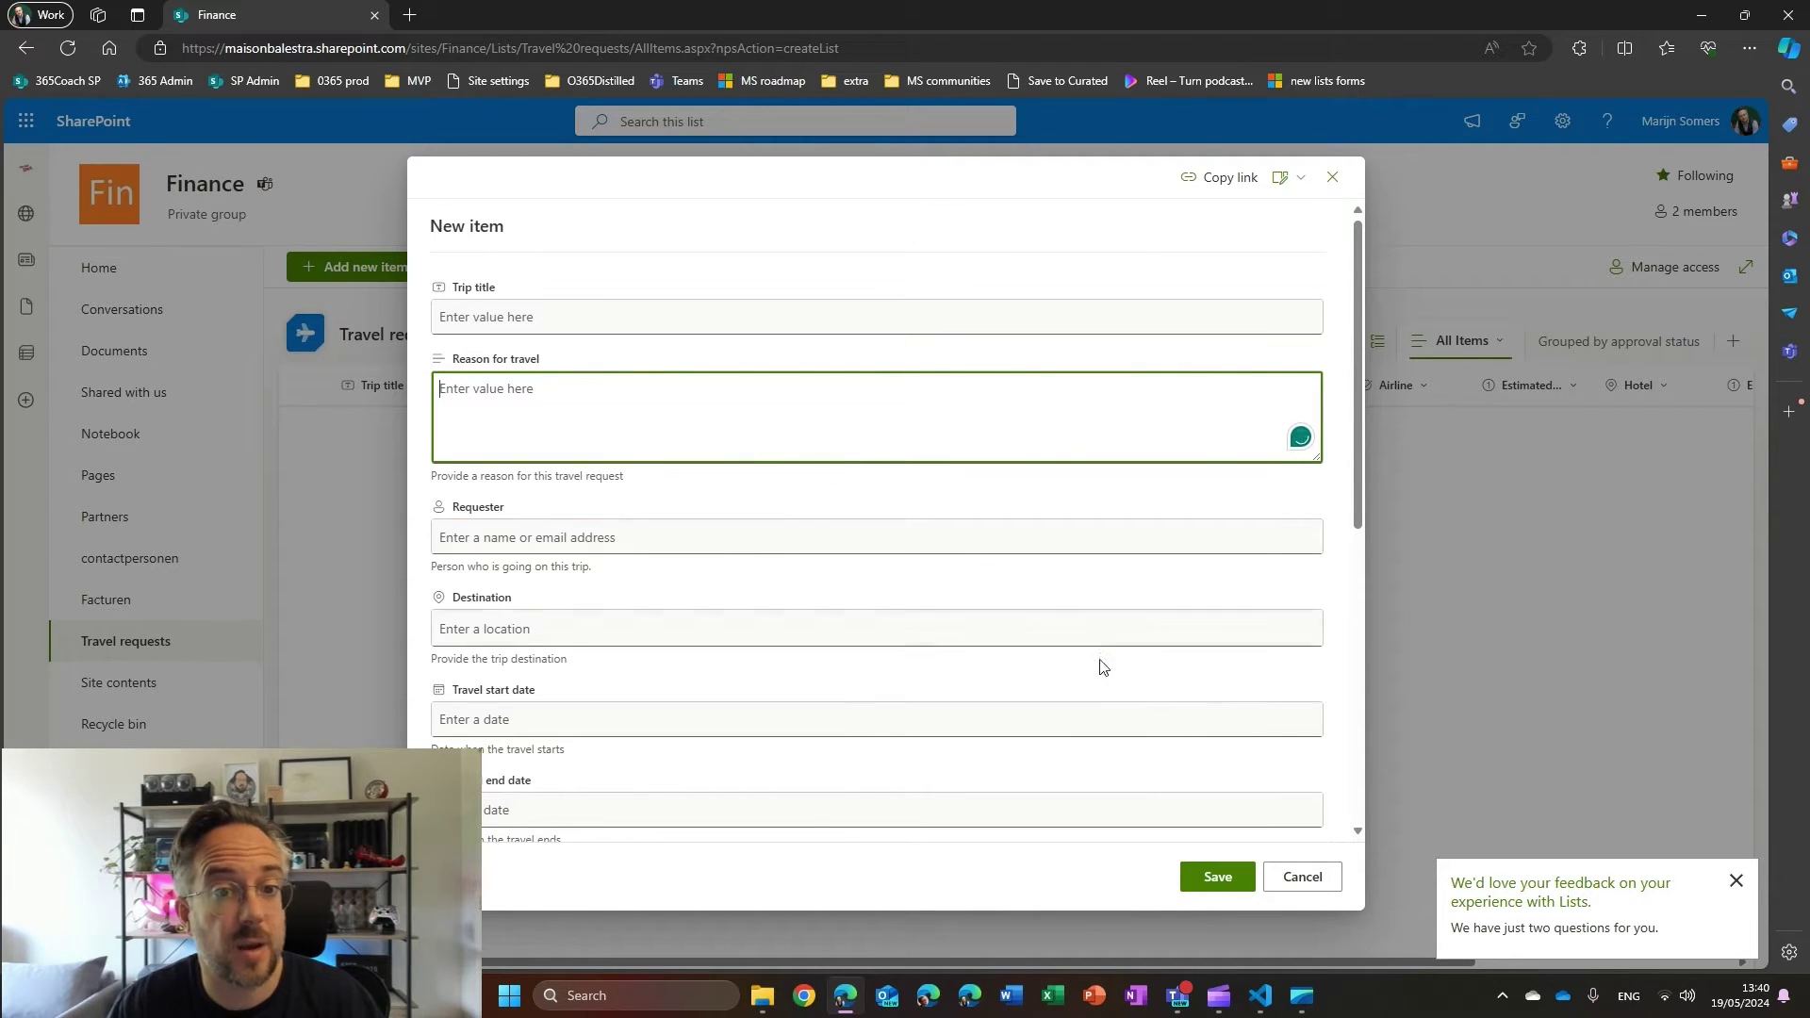
{"action": "left_click", "coordinate": [1302, 878]}
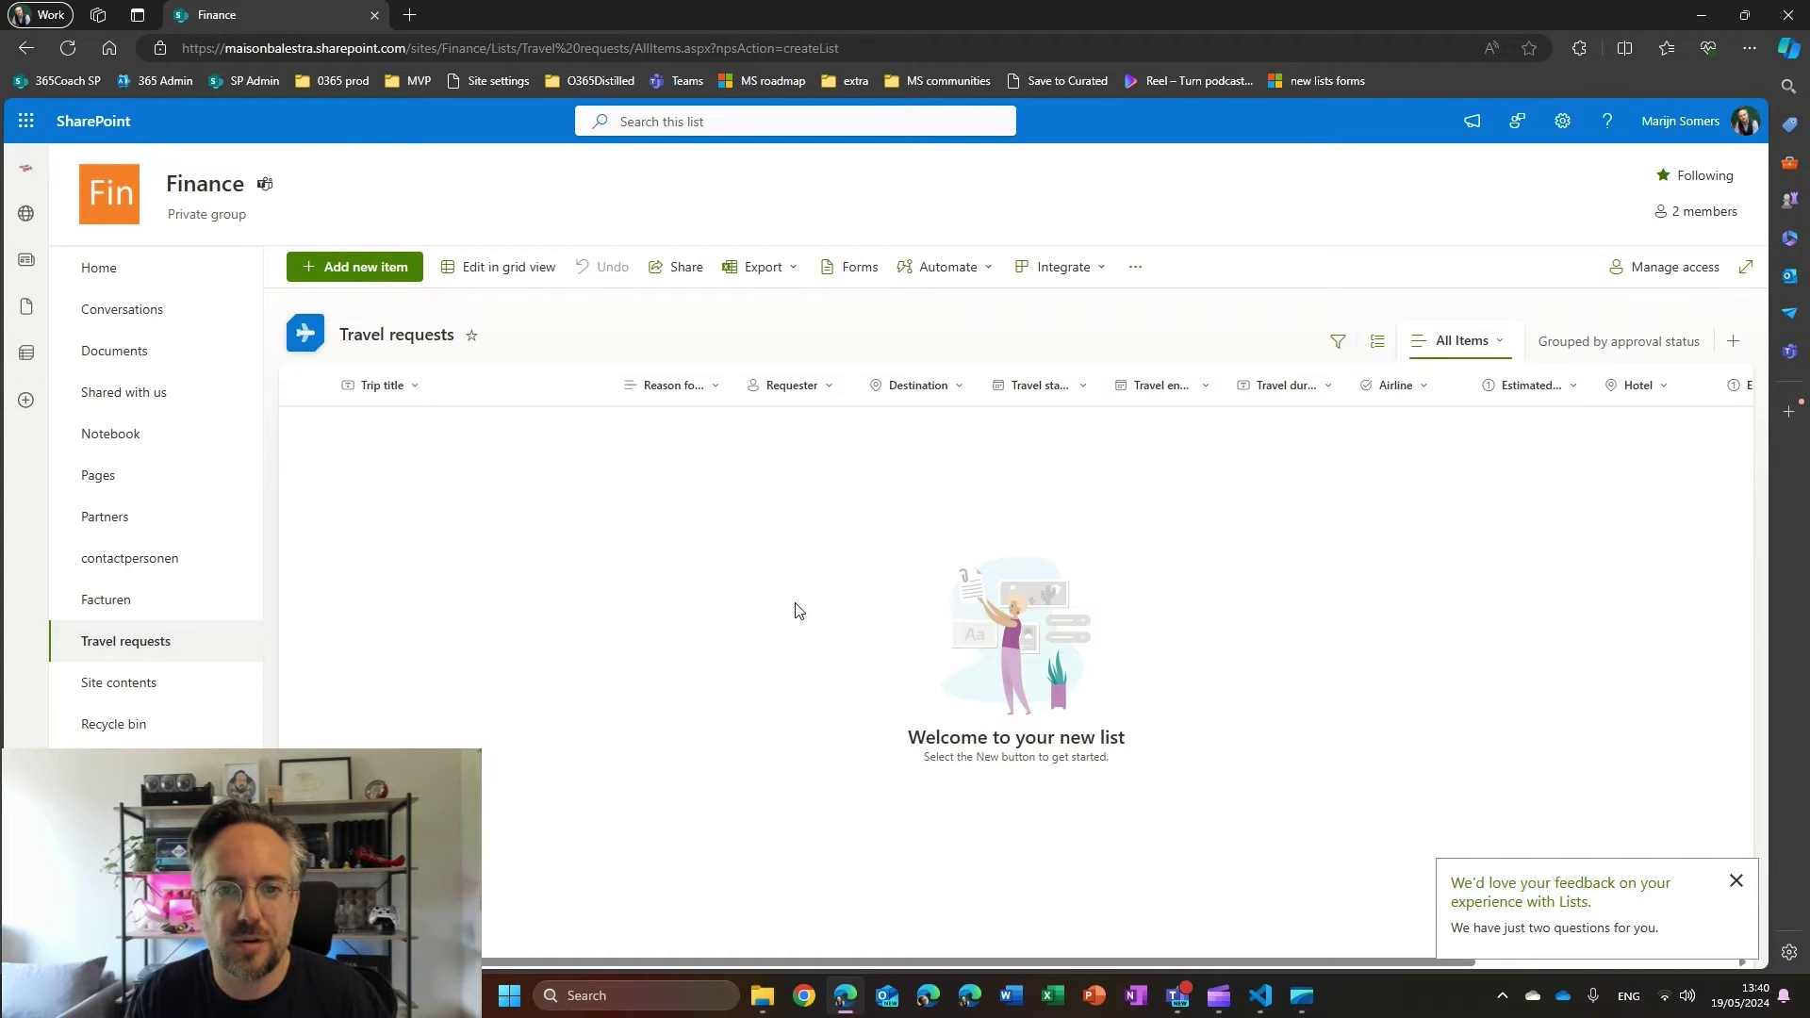
Open the Forms gallery for the Travel requests list
{"action": "left_click", "coordinate": [844, 274]}
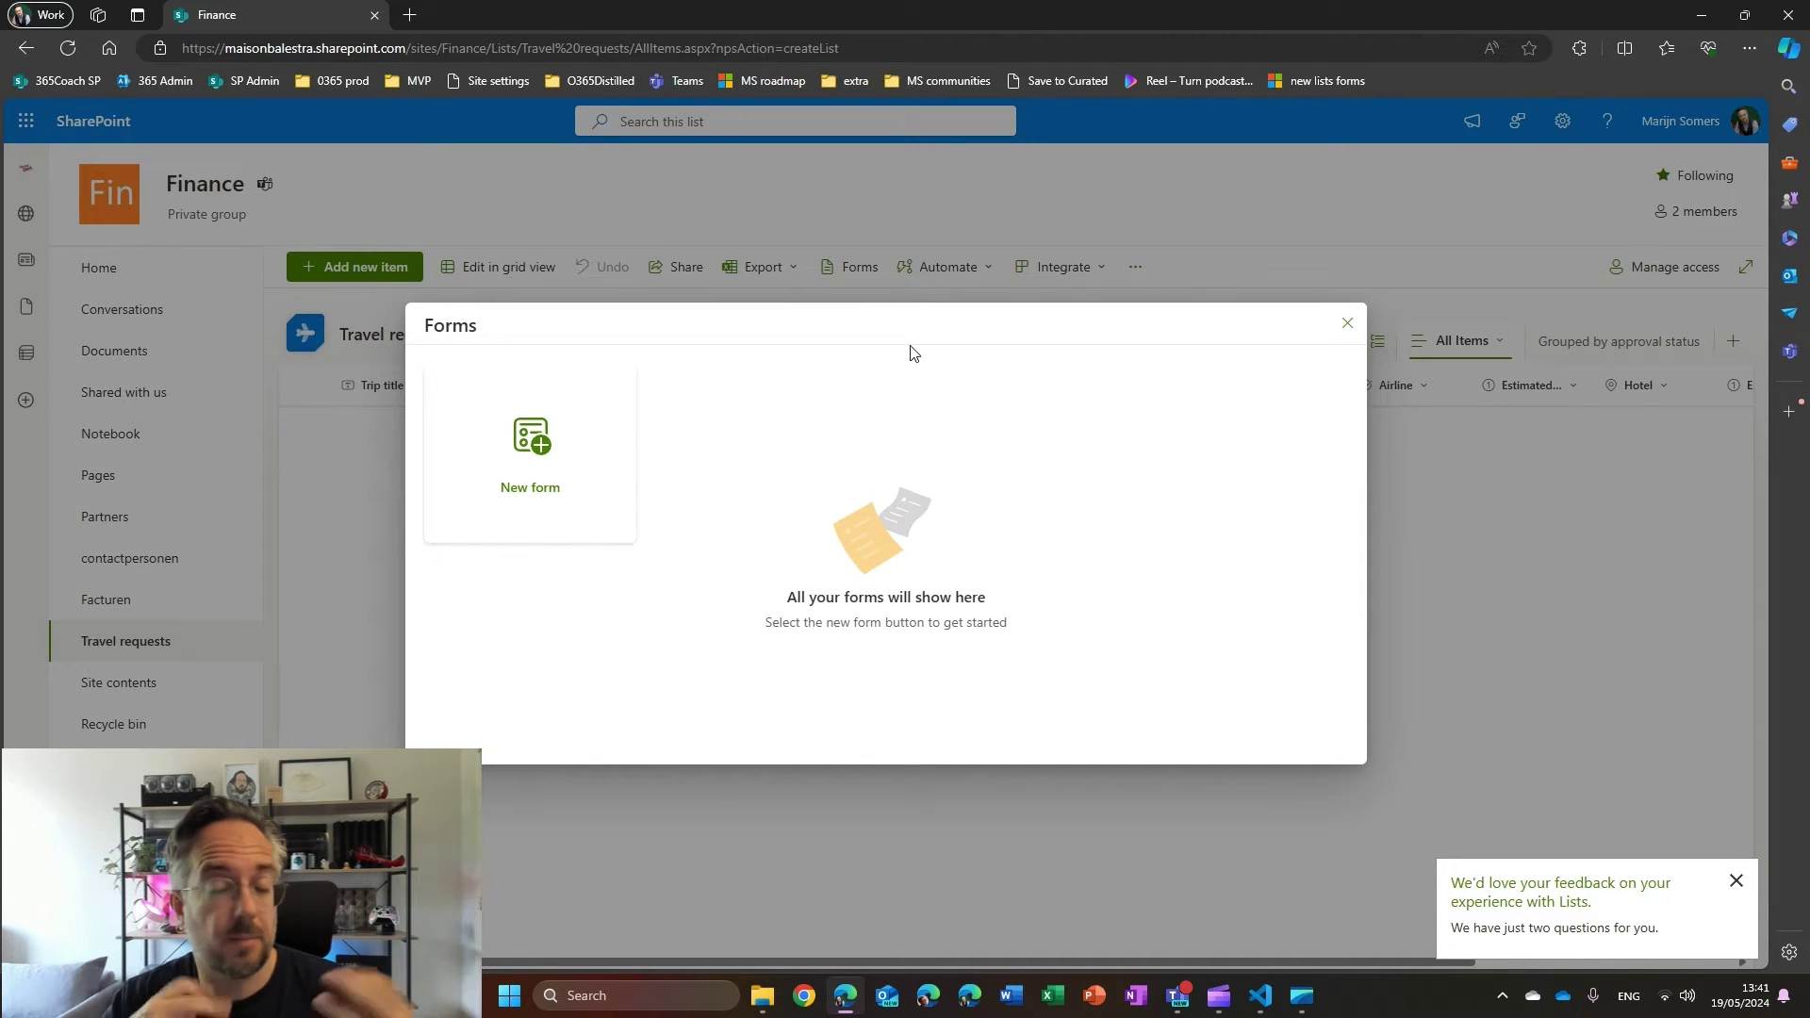
Create a new form titled 'Request new travel' and hide its Approved? field
{"action": "left_click", "coordinate": [535, 452]}
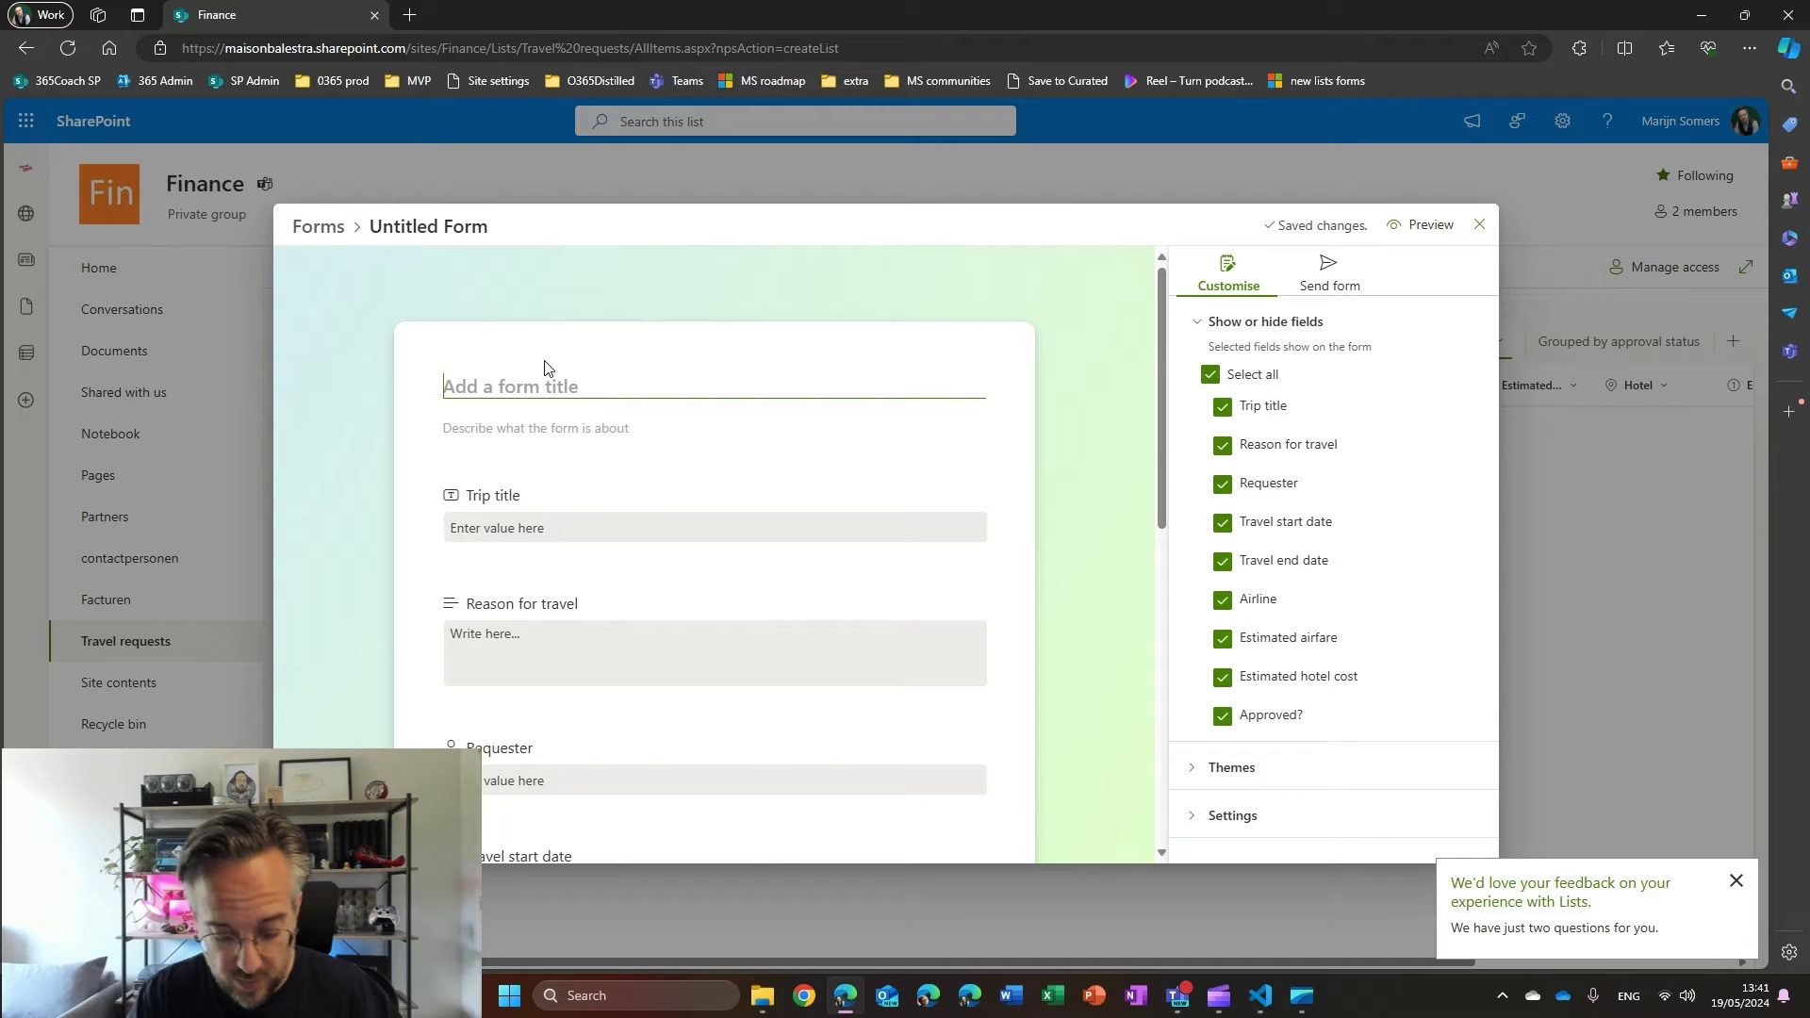
{"action": "type", "text": "Request"}
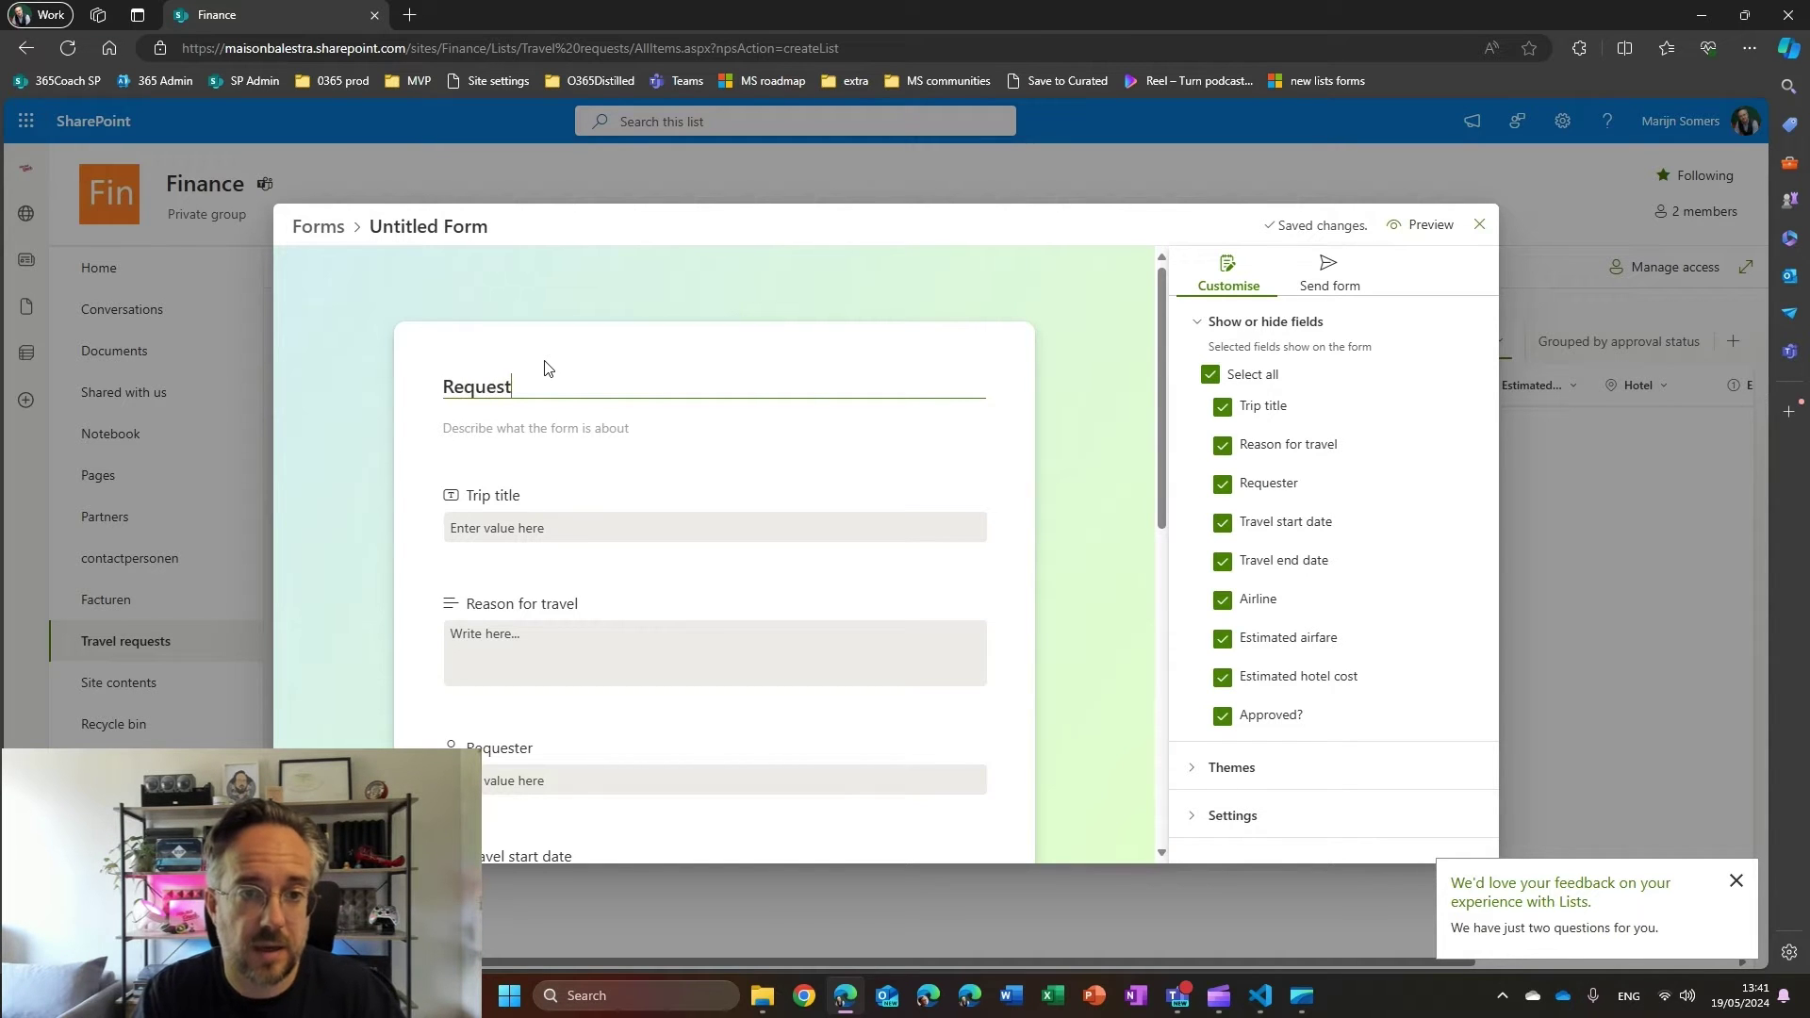
{"action": "type", "text": " new travel"}
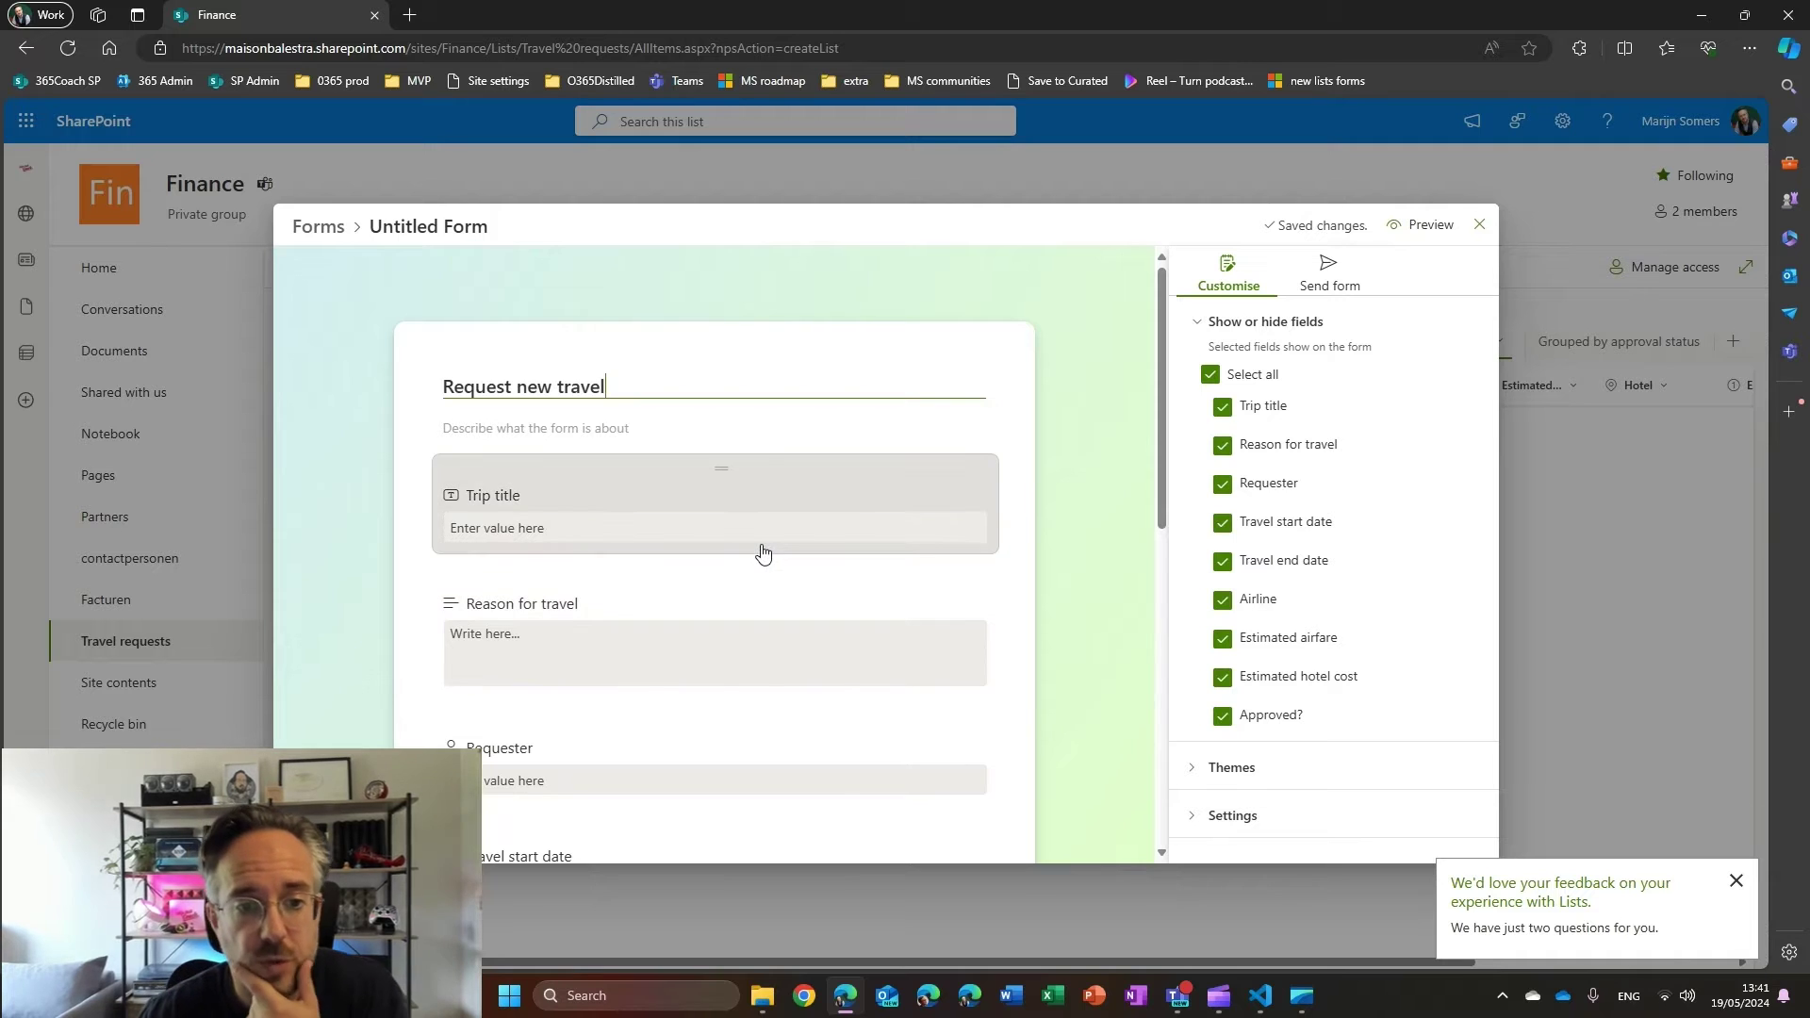
{"action": "scroll", "coordinate": [763, 553], "scroll_direction": "down", "scroll_amount": 5}
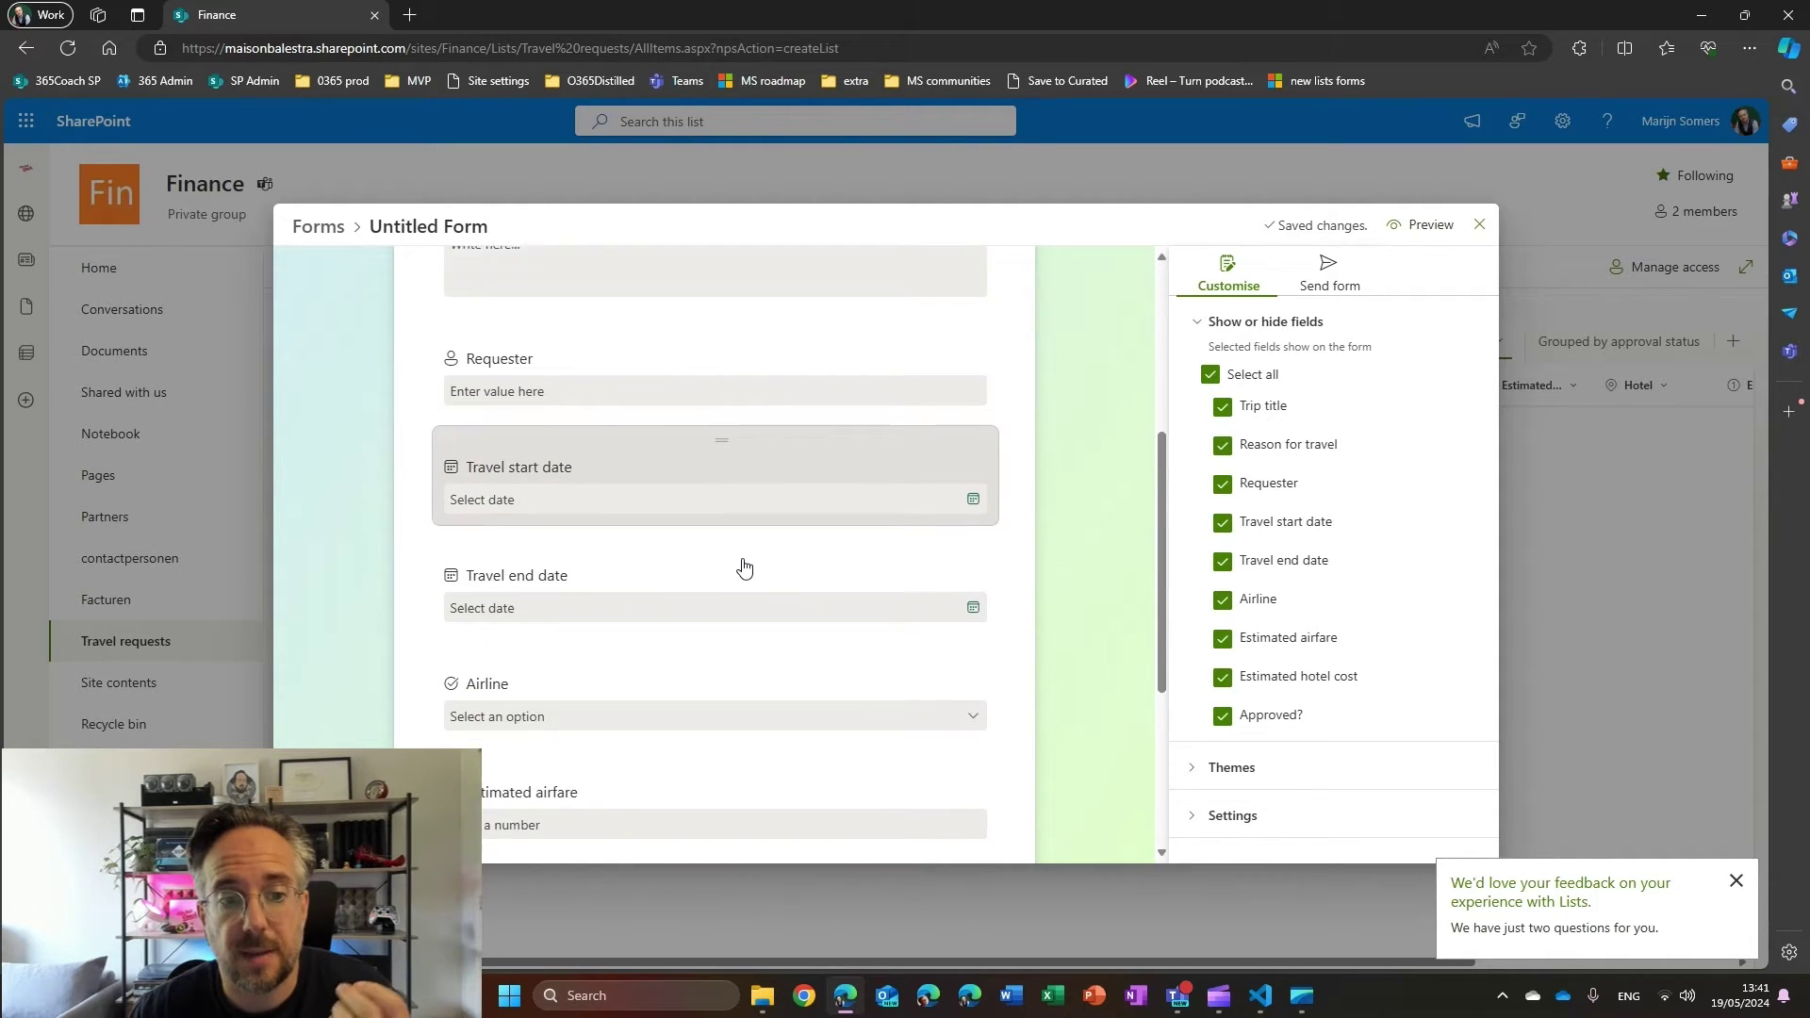
{"action": "scroll", "coordinate": [744, 565], "scroll_direction": "down", "scroll_amount": 4}
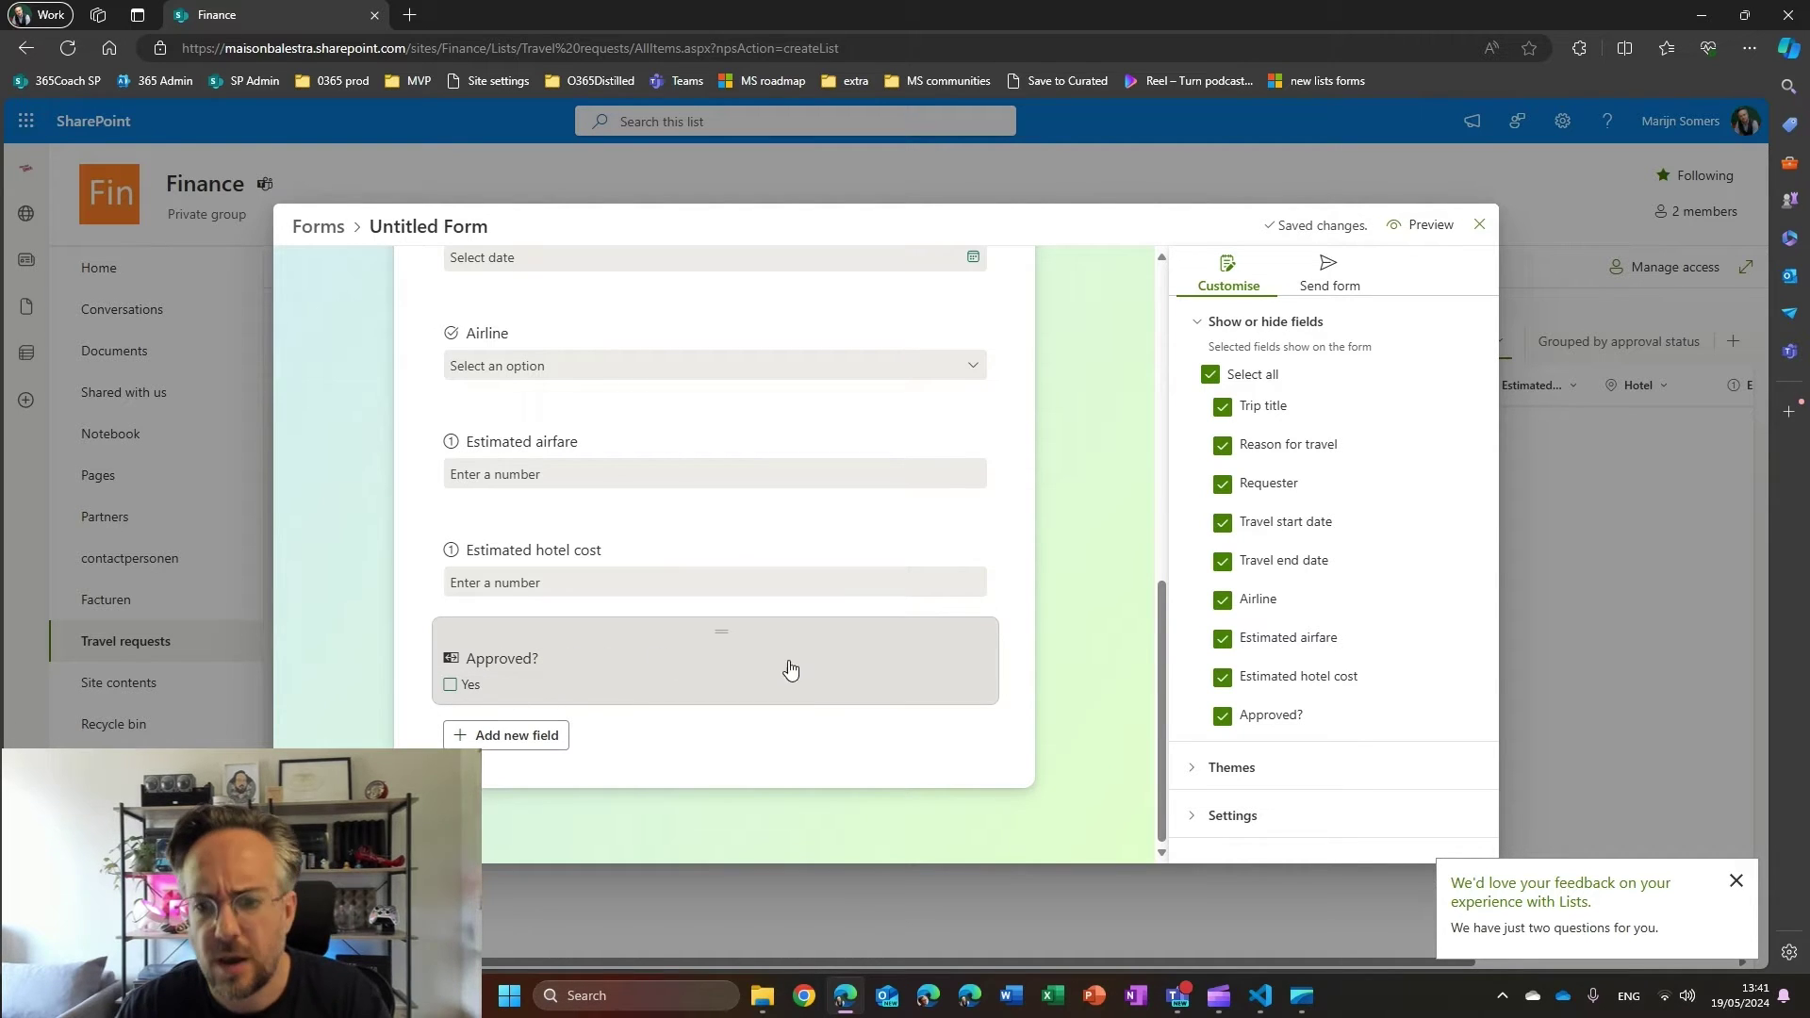
{"action": "left_click", "coordinate": [1223, 719]}
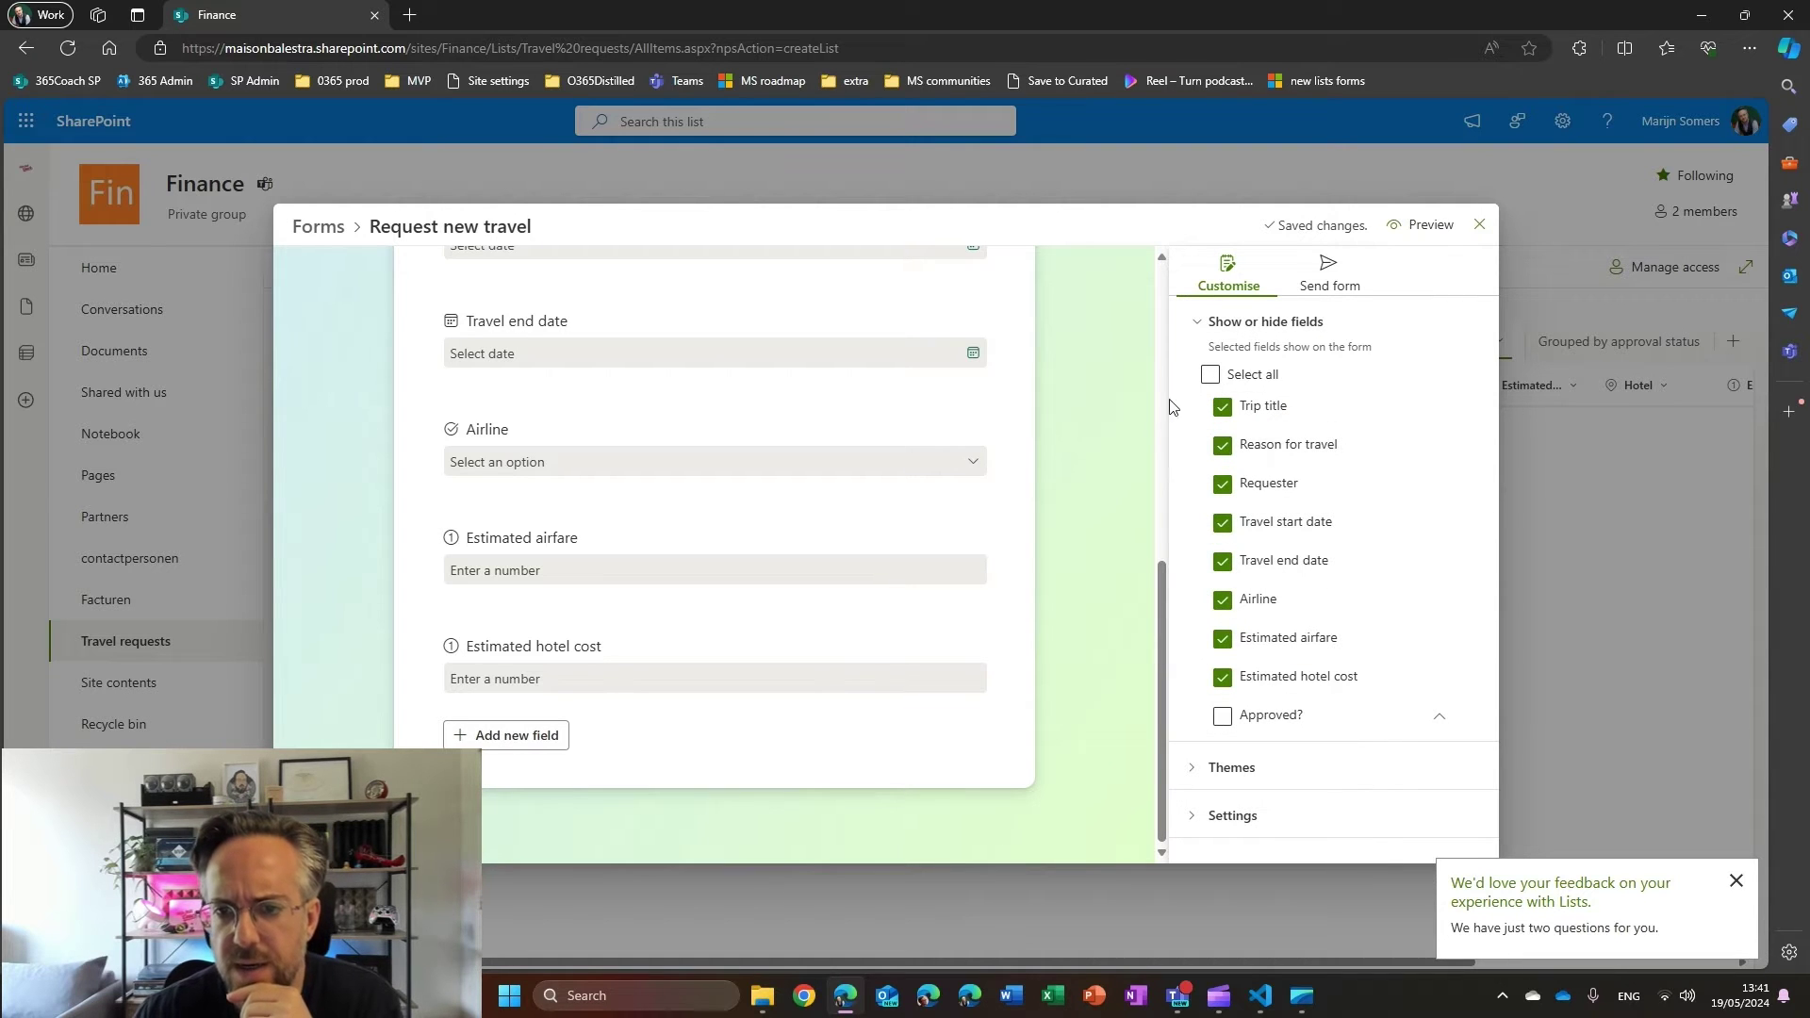
{"action": "scroll", "coordinate": [691, 558], "scroll_direction": "up", "scroll_amount": 5}
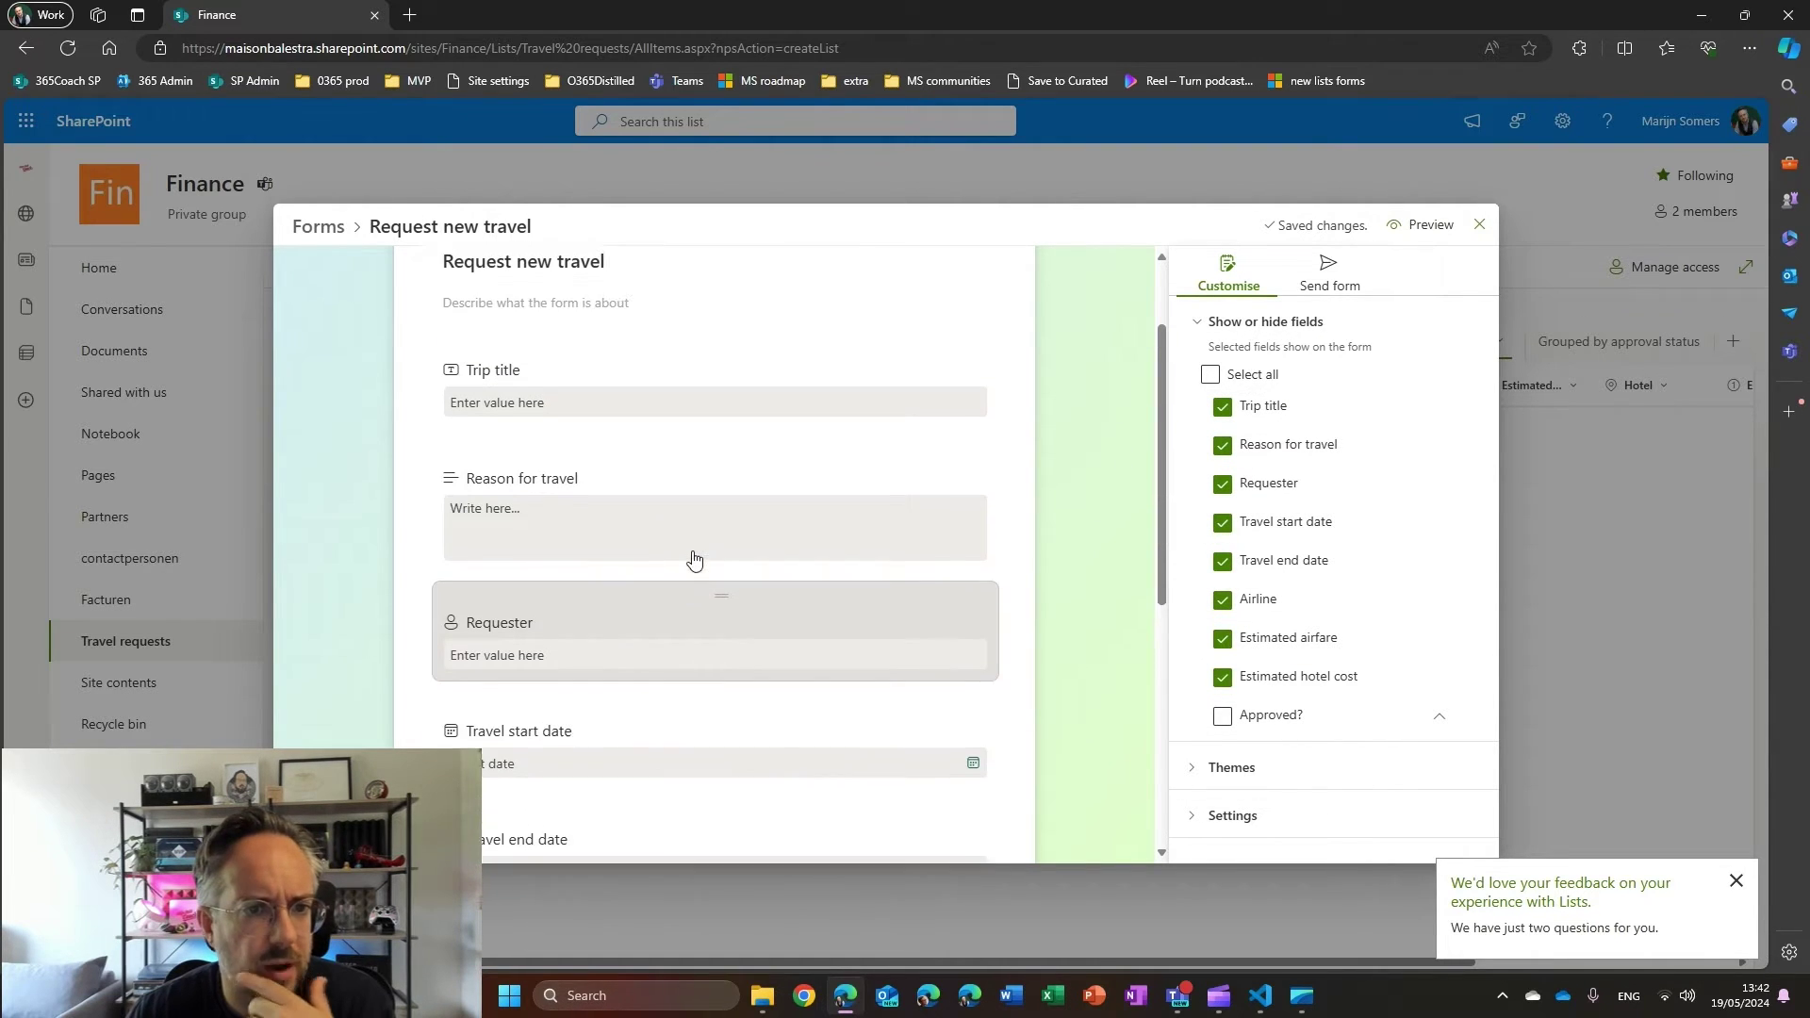
{"action": "scroll", "coordinate": [693, 558], "scroll_direction": "down", "scroll_amount": 2}
{"action": "scroll", "coordinate": [691, 563], "scroll_direction": "down", "scroll_amount": 4}
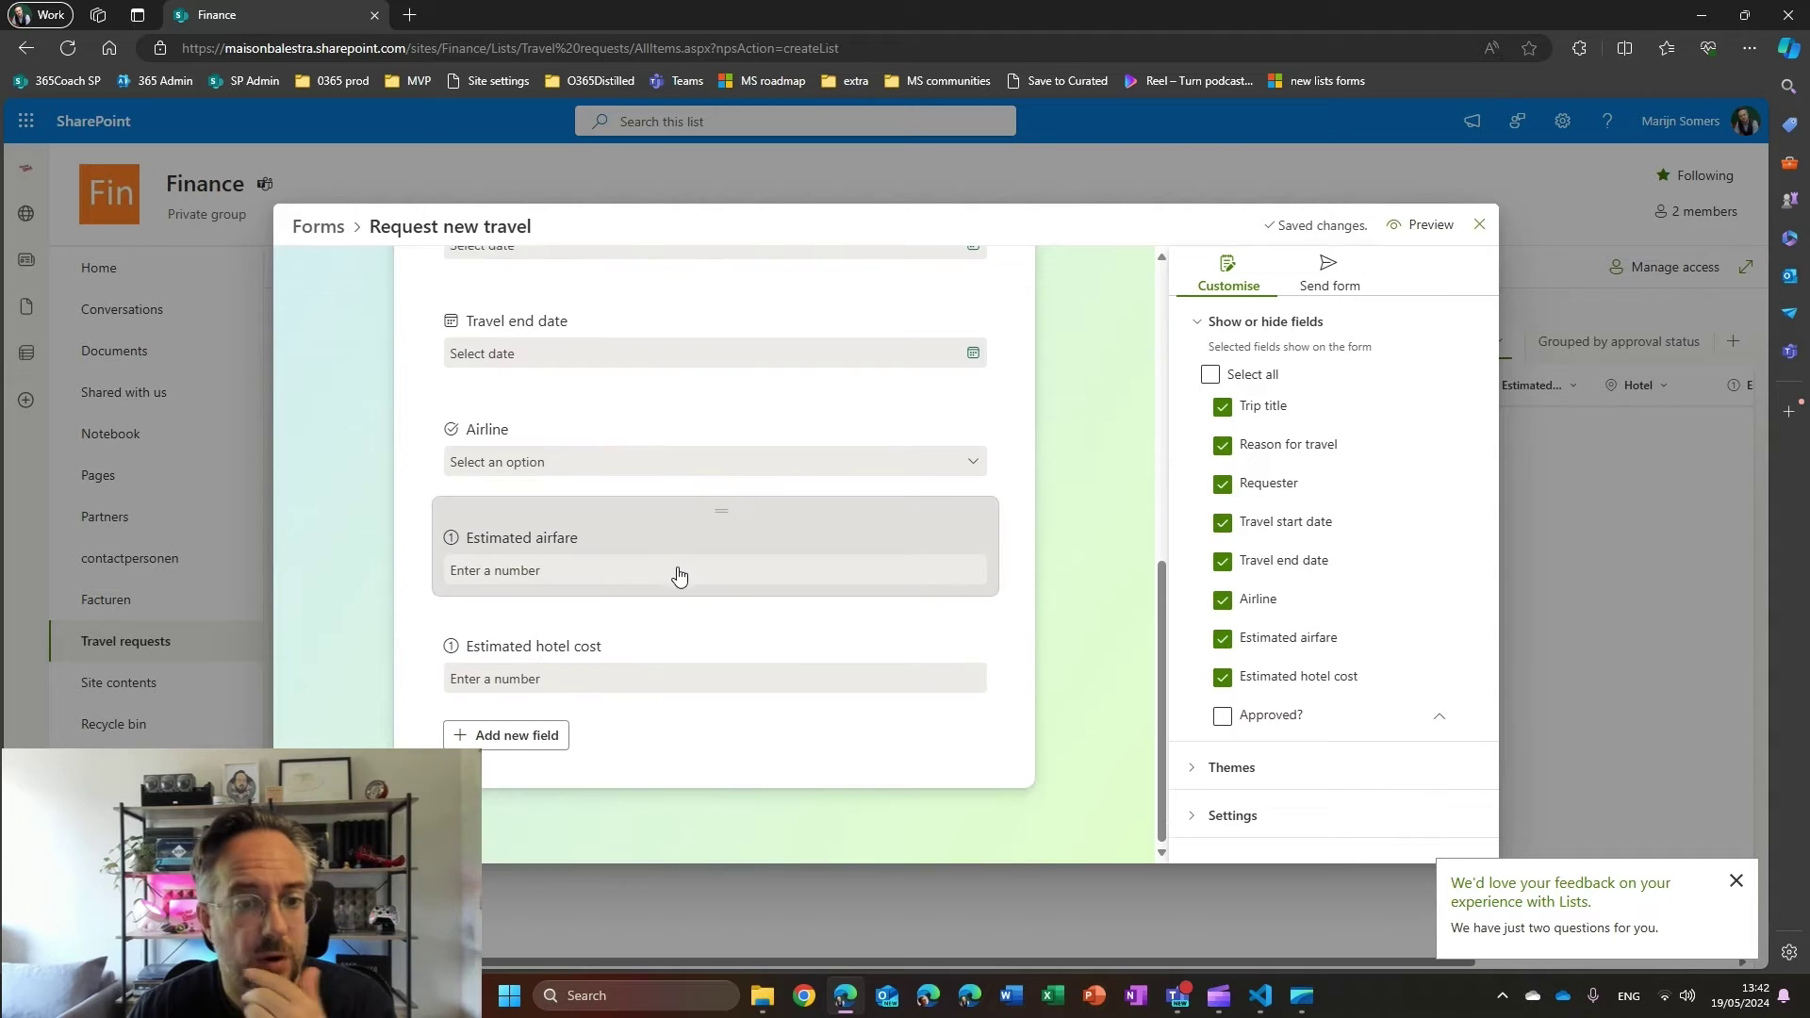
Add a Person field titled 'Manager who needs to approve' after Estimated hotel cost
{"action": "left_click", "coordinate": [510, 745]}
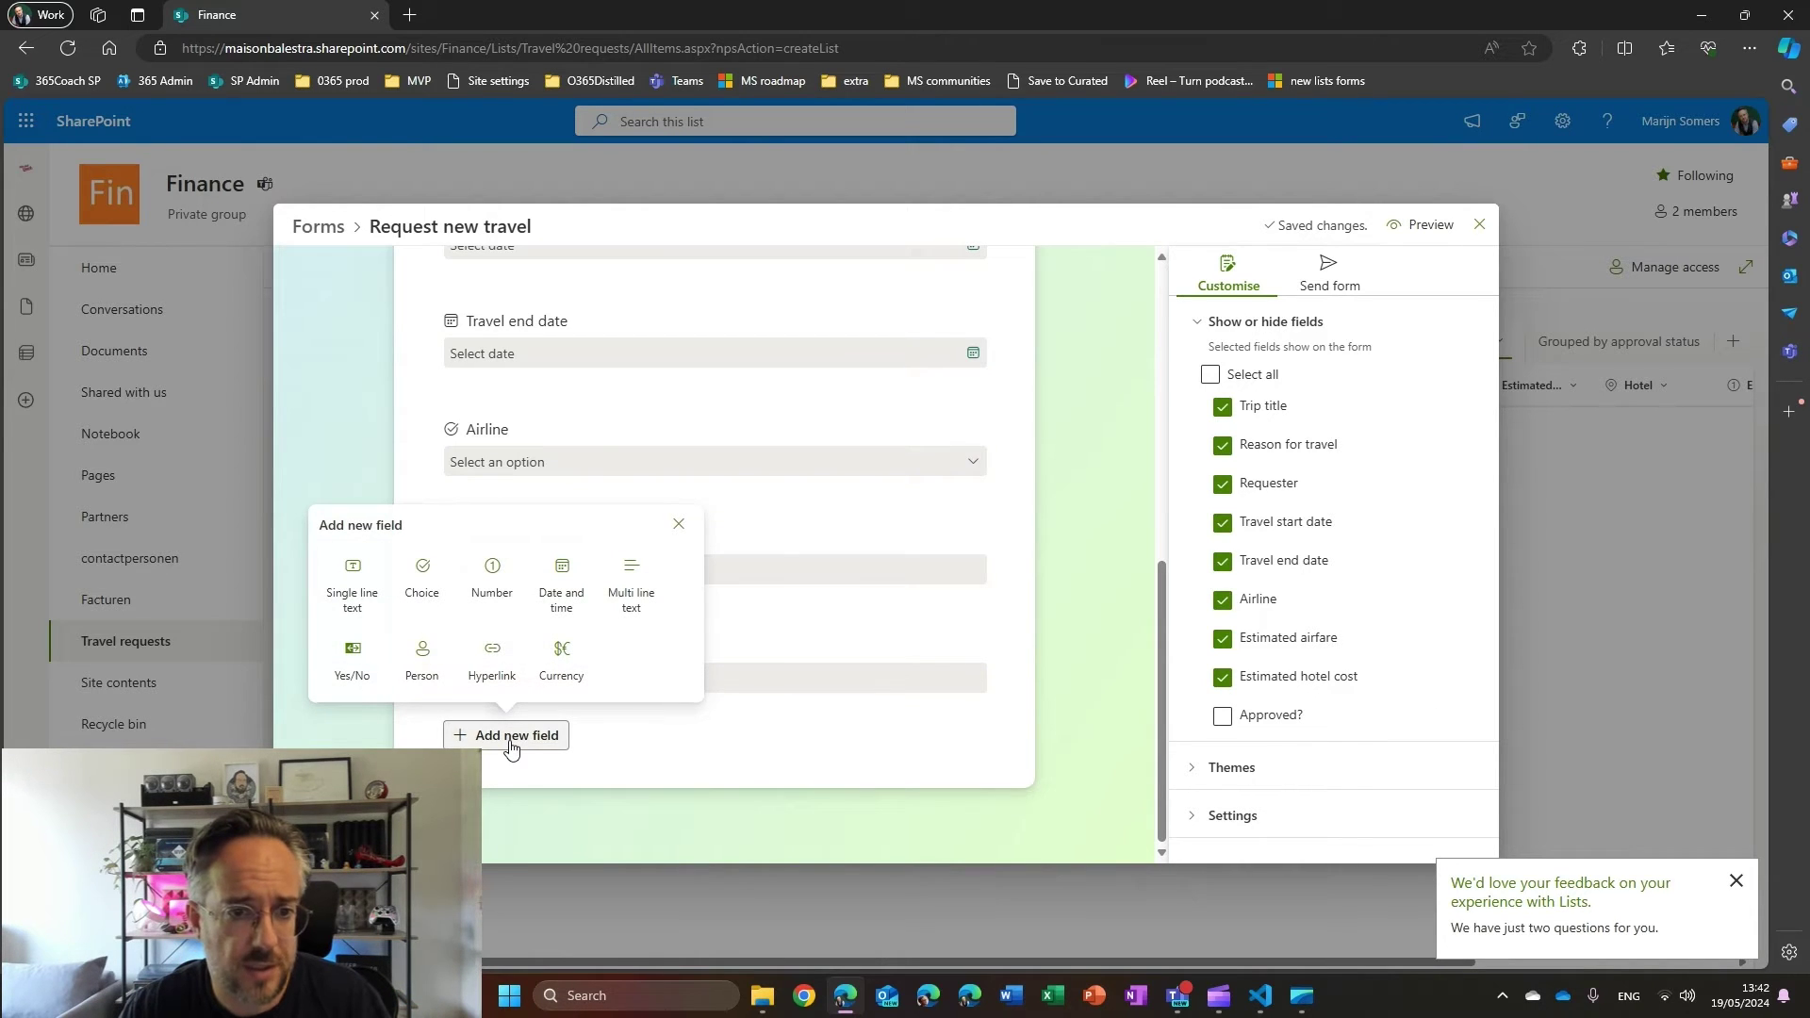
{"action": "left_click", "coordinate": [426, 658]}
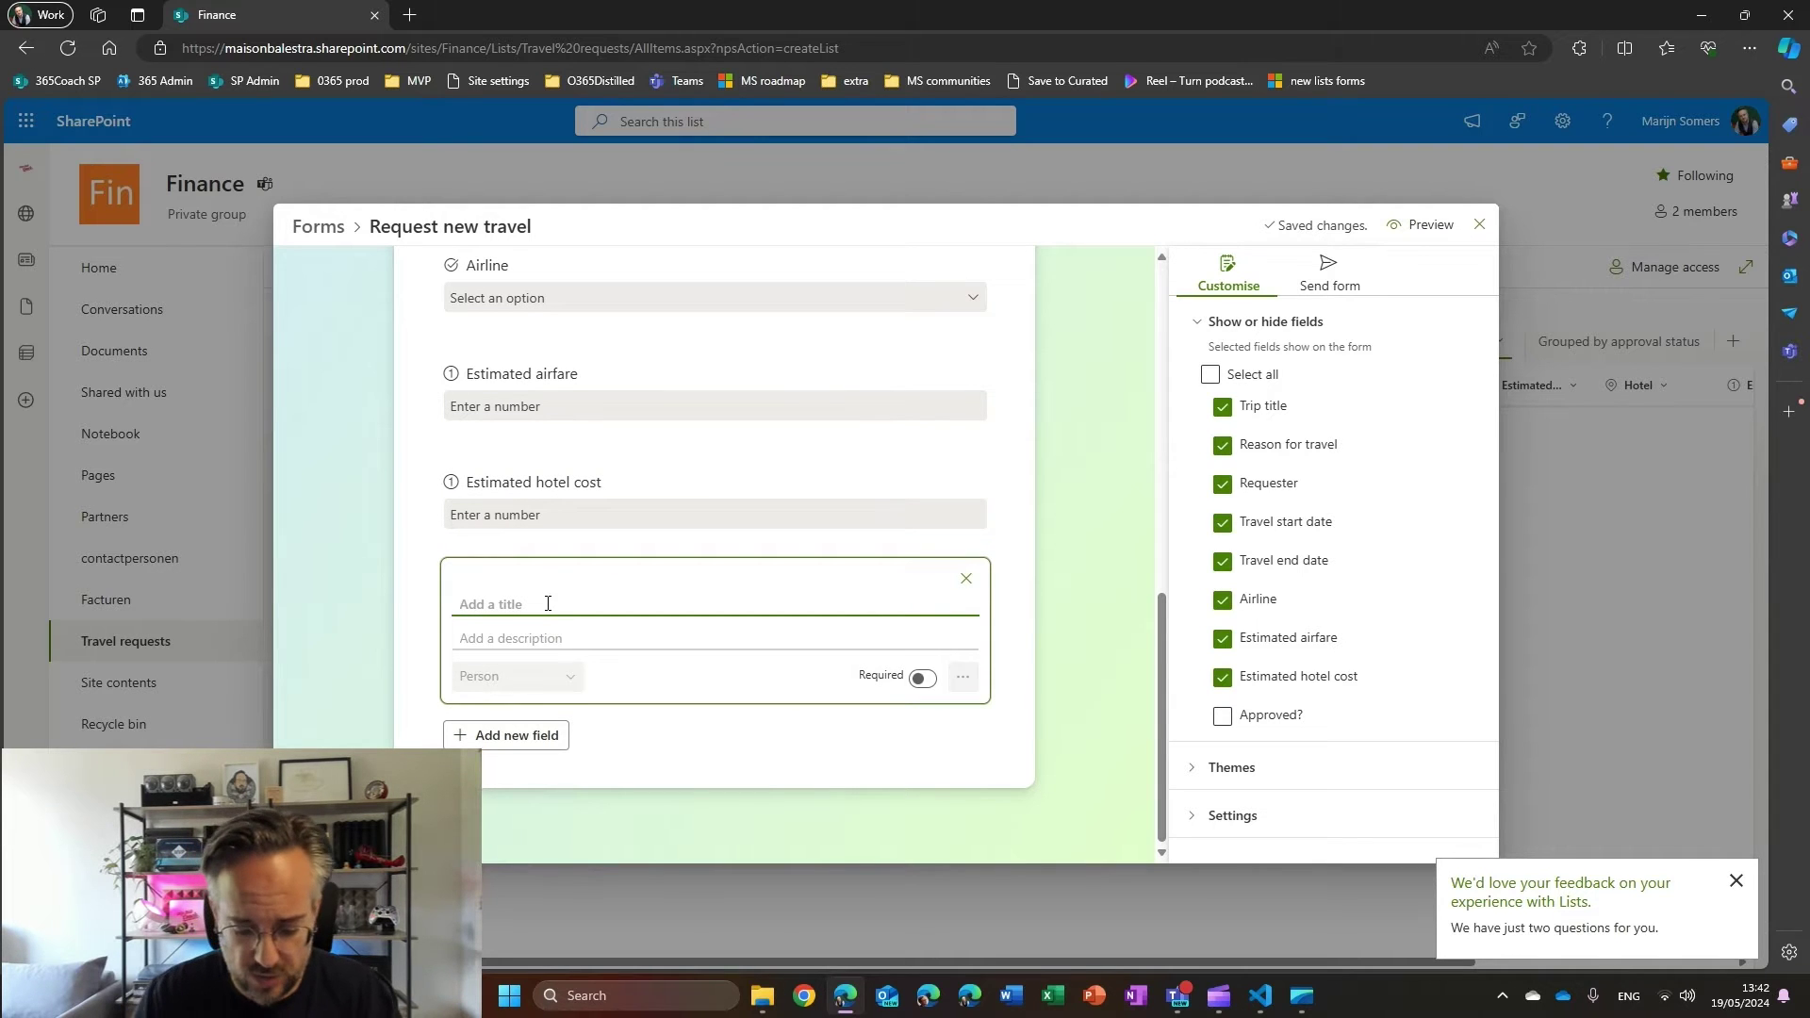
{"action": "type", "text": "Manager who needs to approve"}
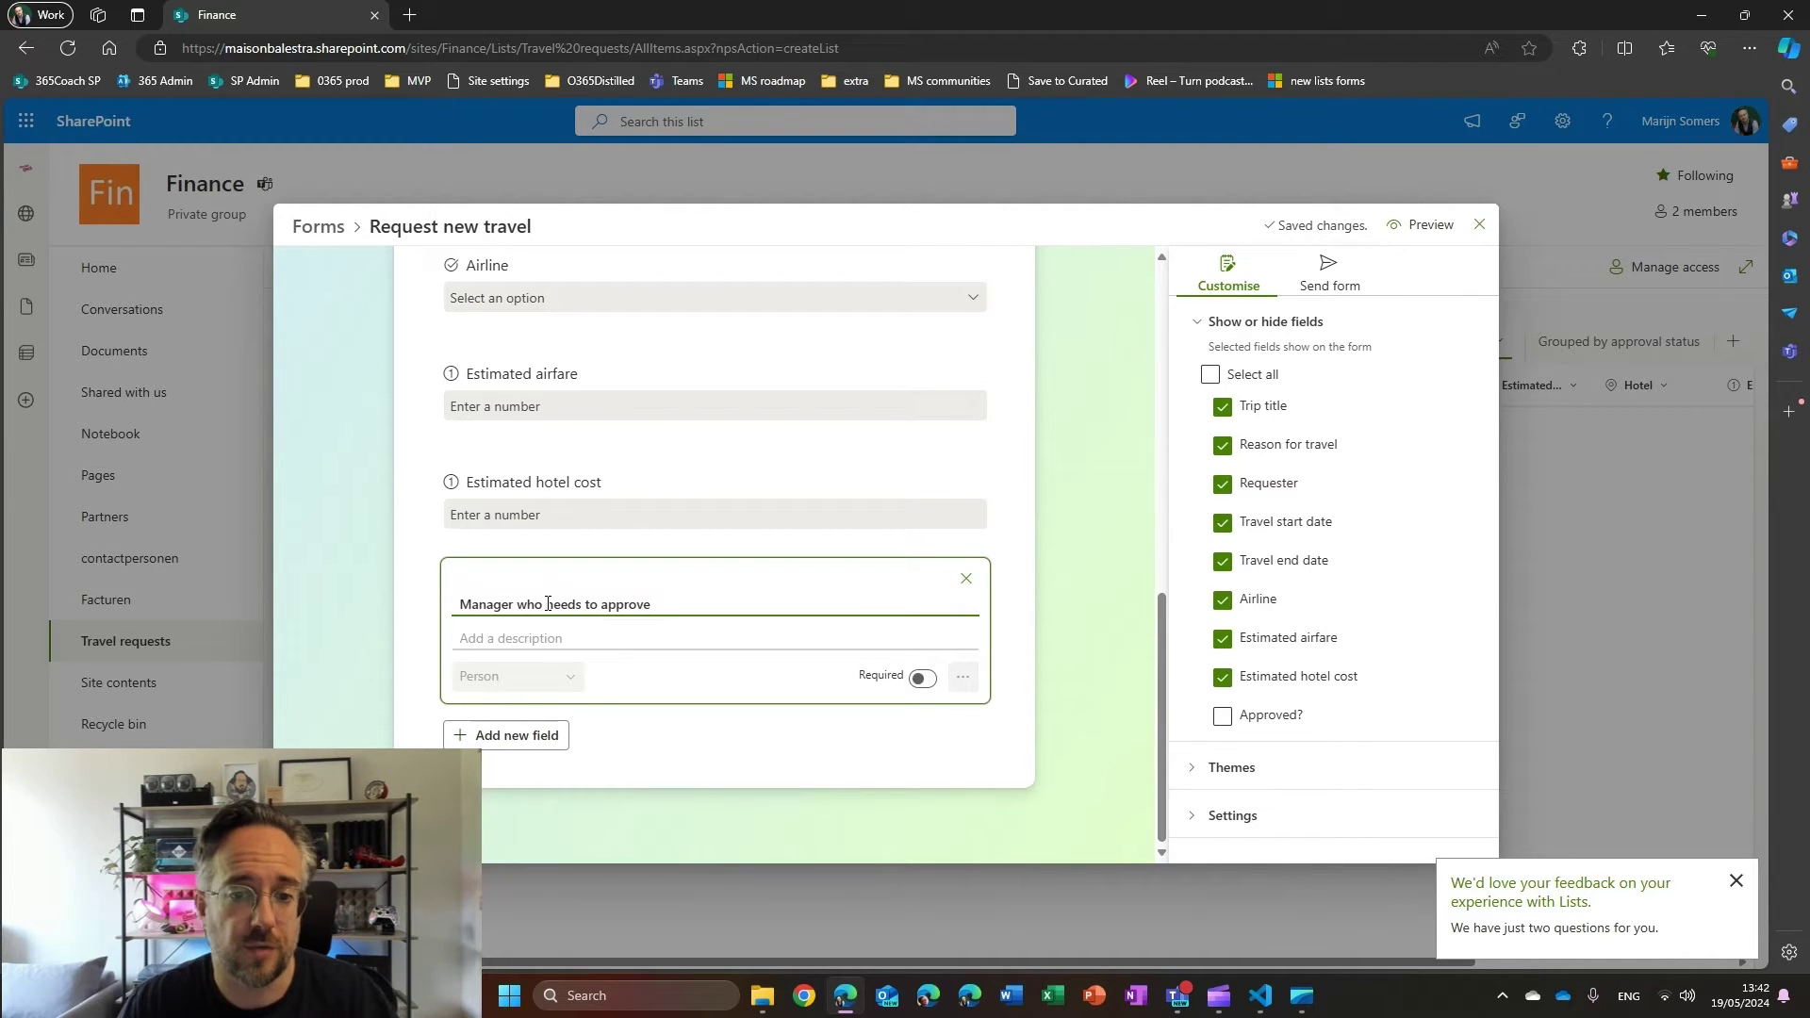
{"action": "left_click", "coordinate": [660, 769]}
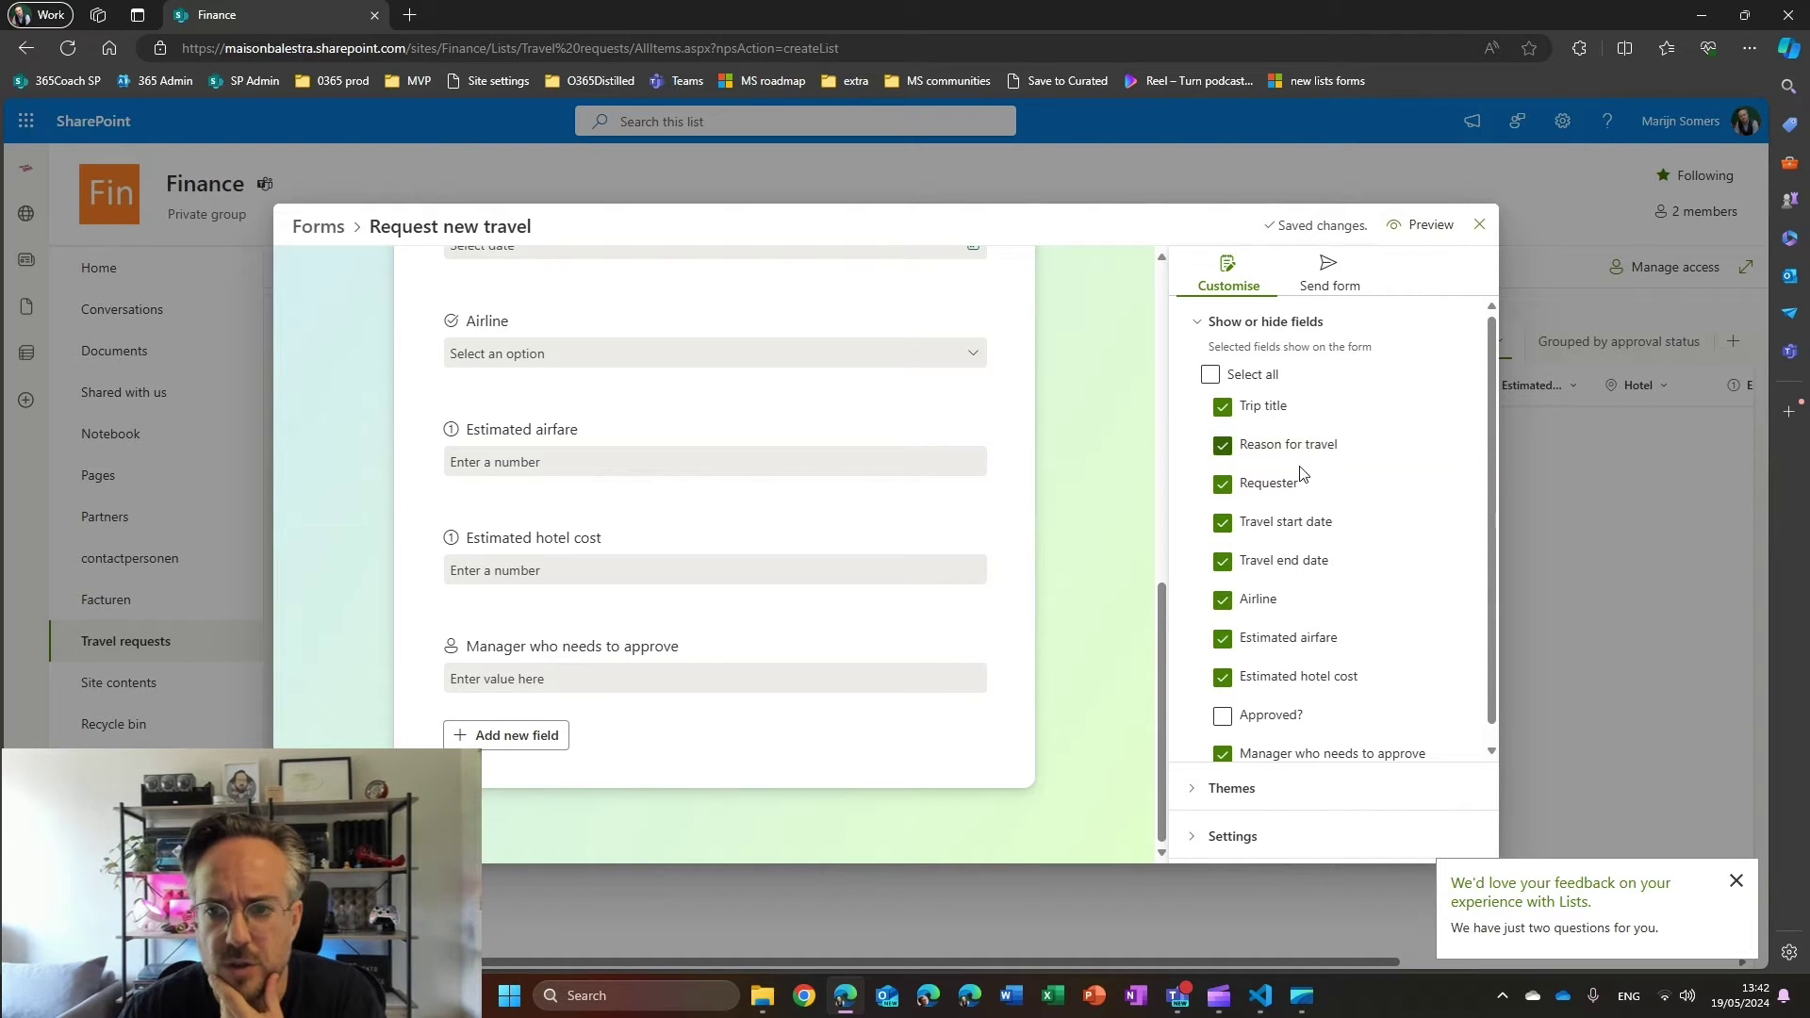
Move Requester and Manager who needs to approve up to sit right after Trip title, then show the themes
{"action": "left_click_drag", "start_coordinate": [1293, 493], "coordinate": [1294, 447]}
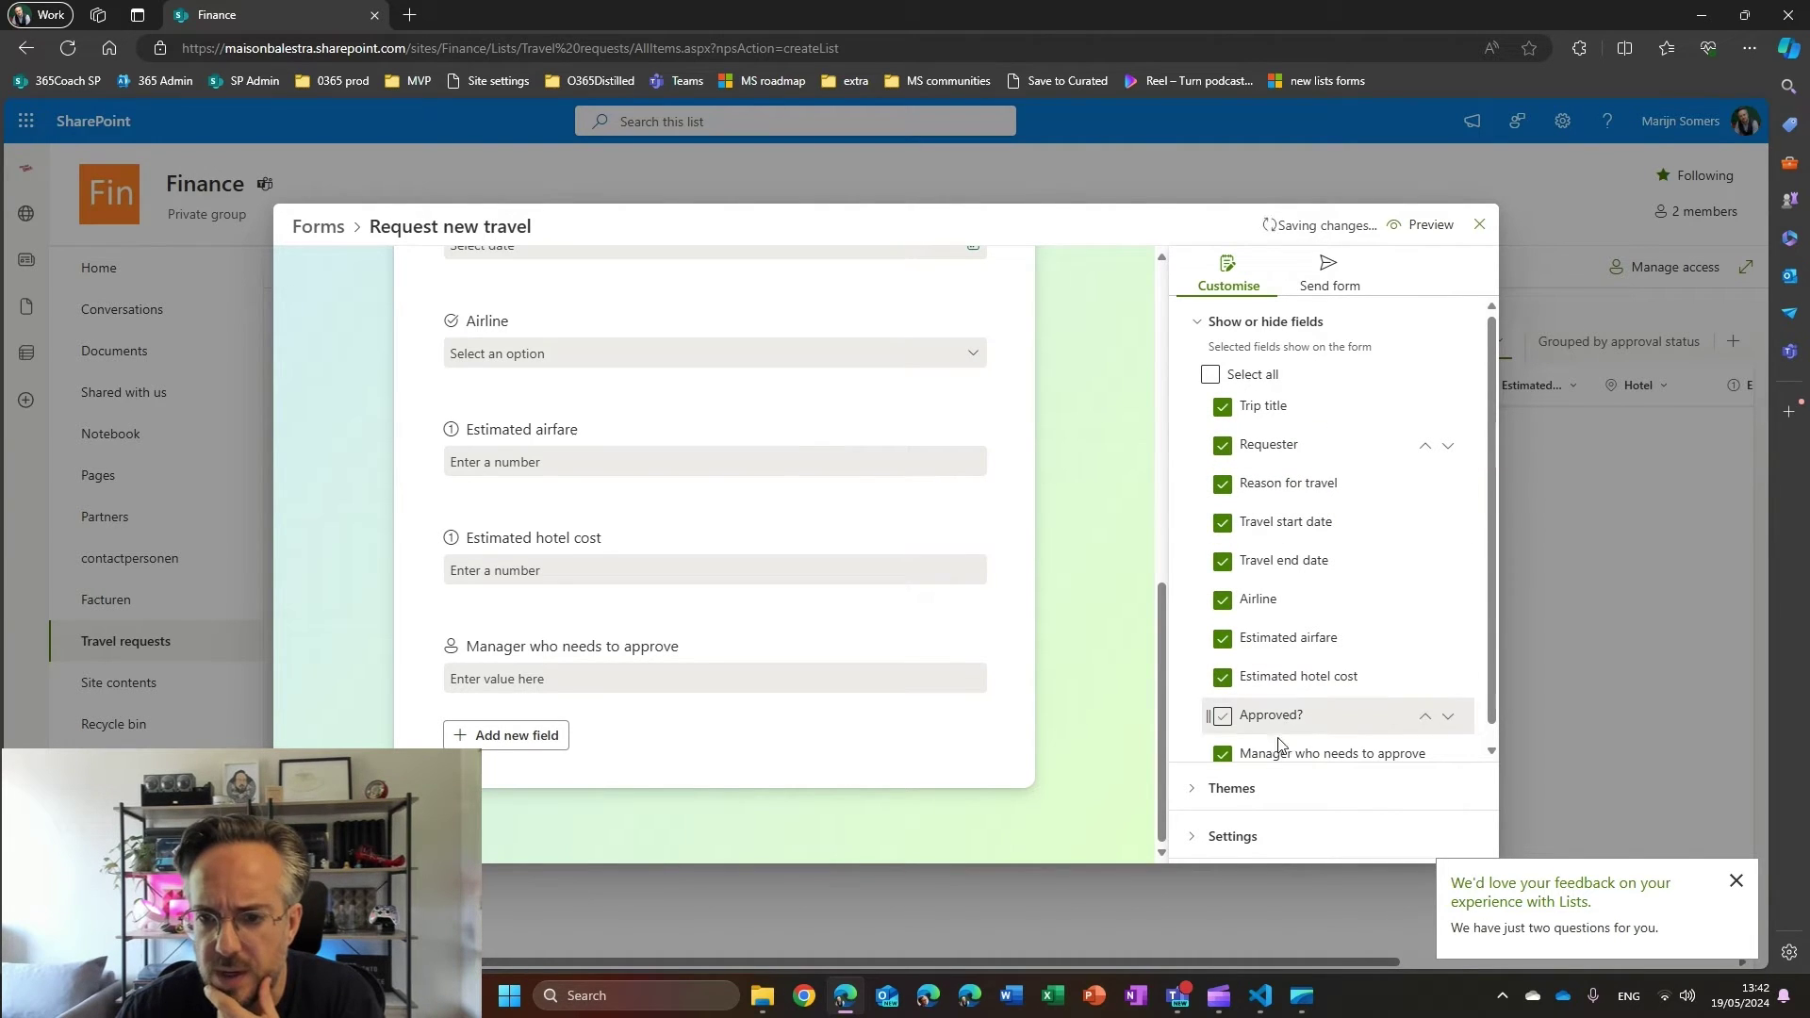
{"action": "left_click_drag", "start_coordinate": [1292, 753], "coordinate": [1268, 479]}
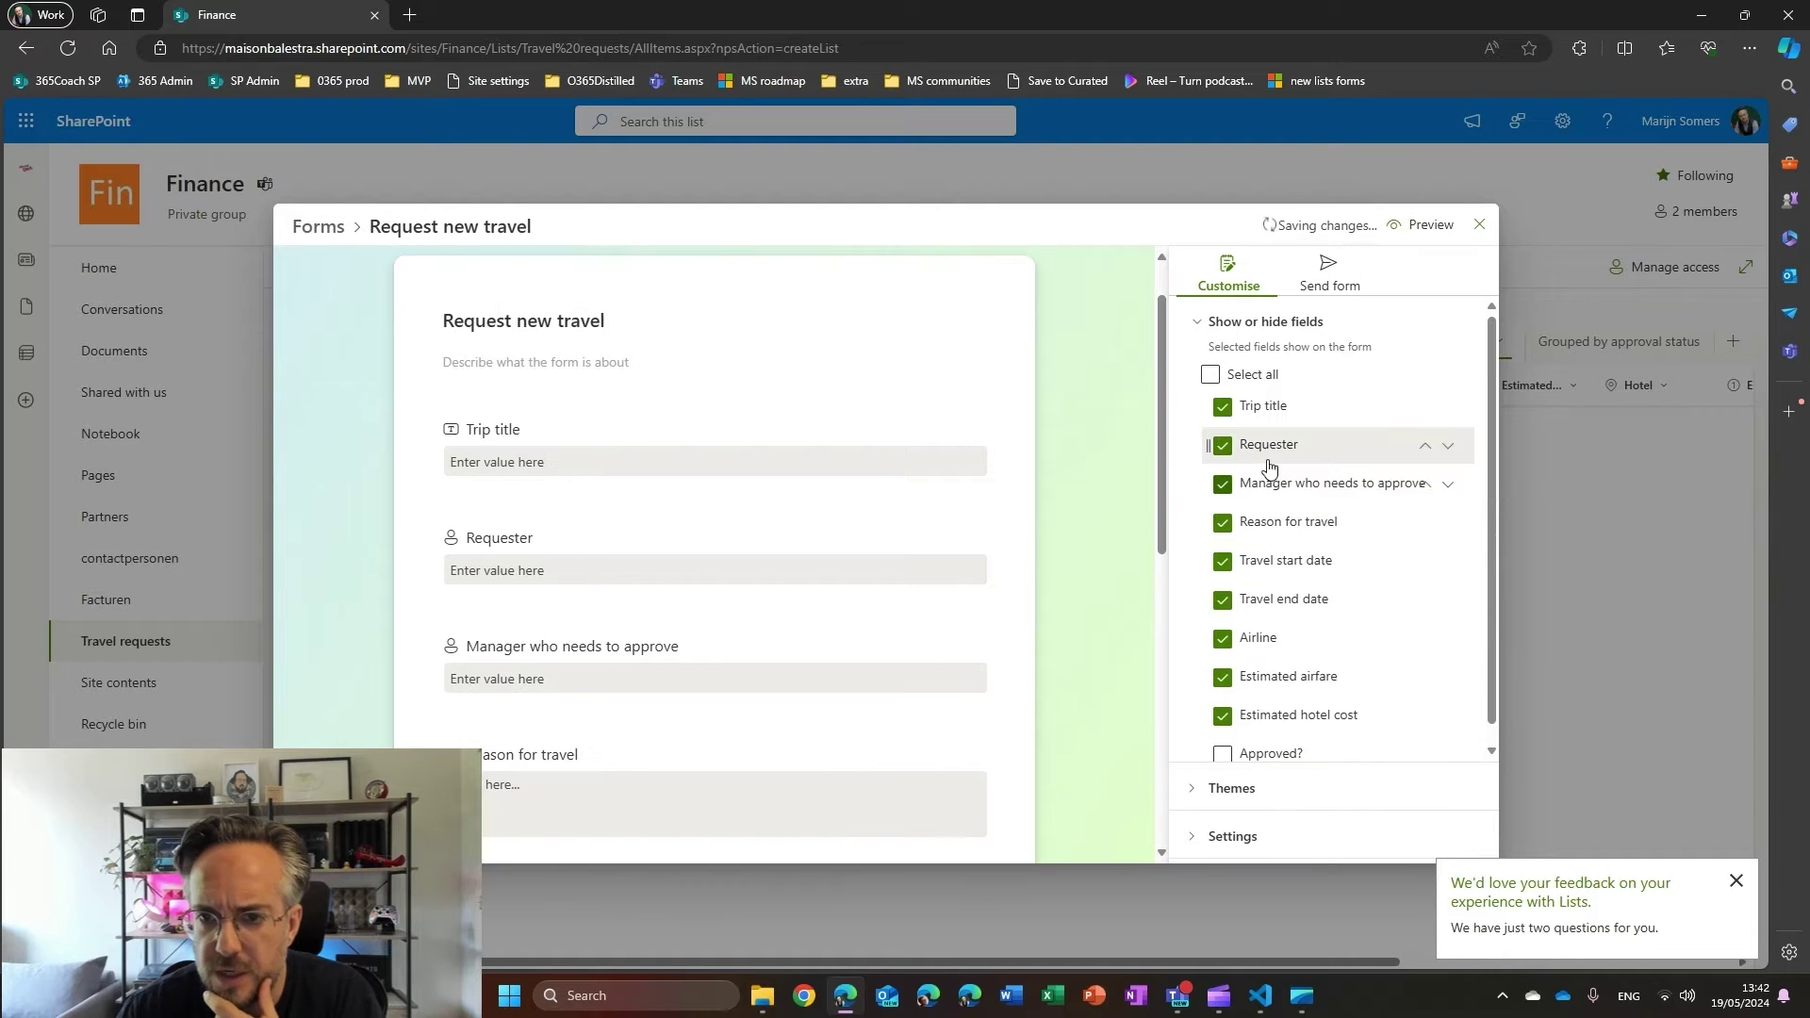
{"action": "scroll", "coordinate": [778, 603], "scroll_direction": "down", "scroll_amount": 2}
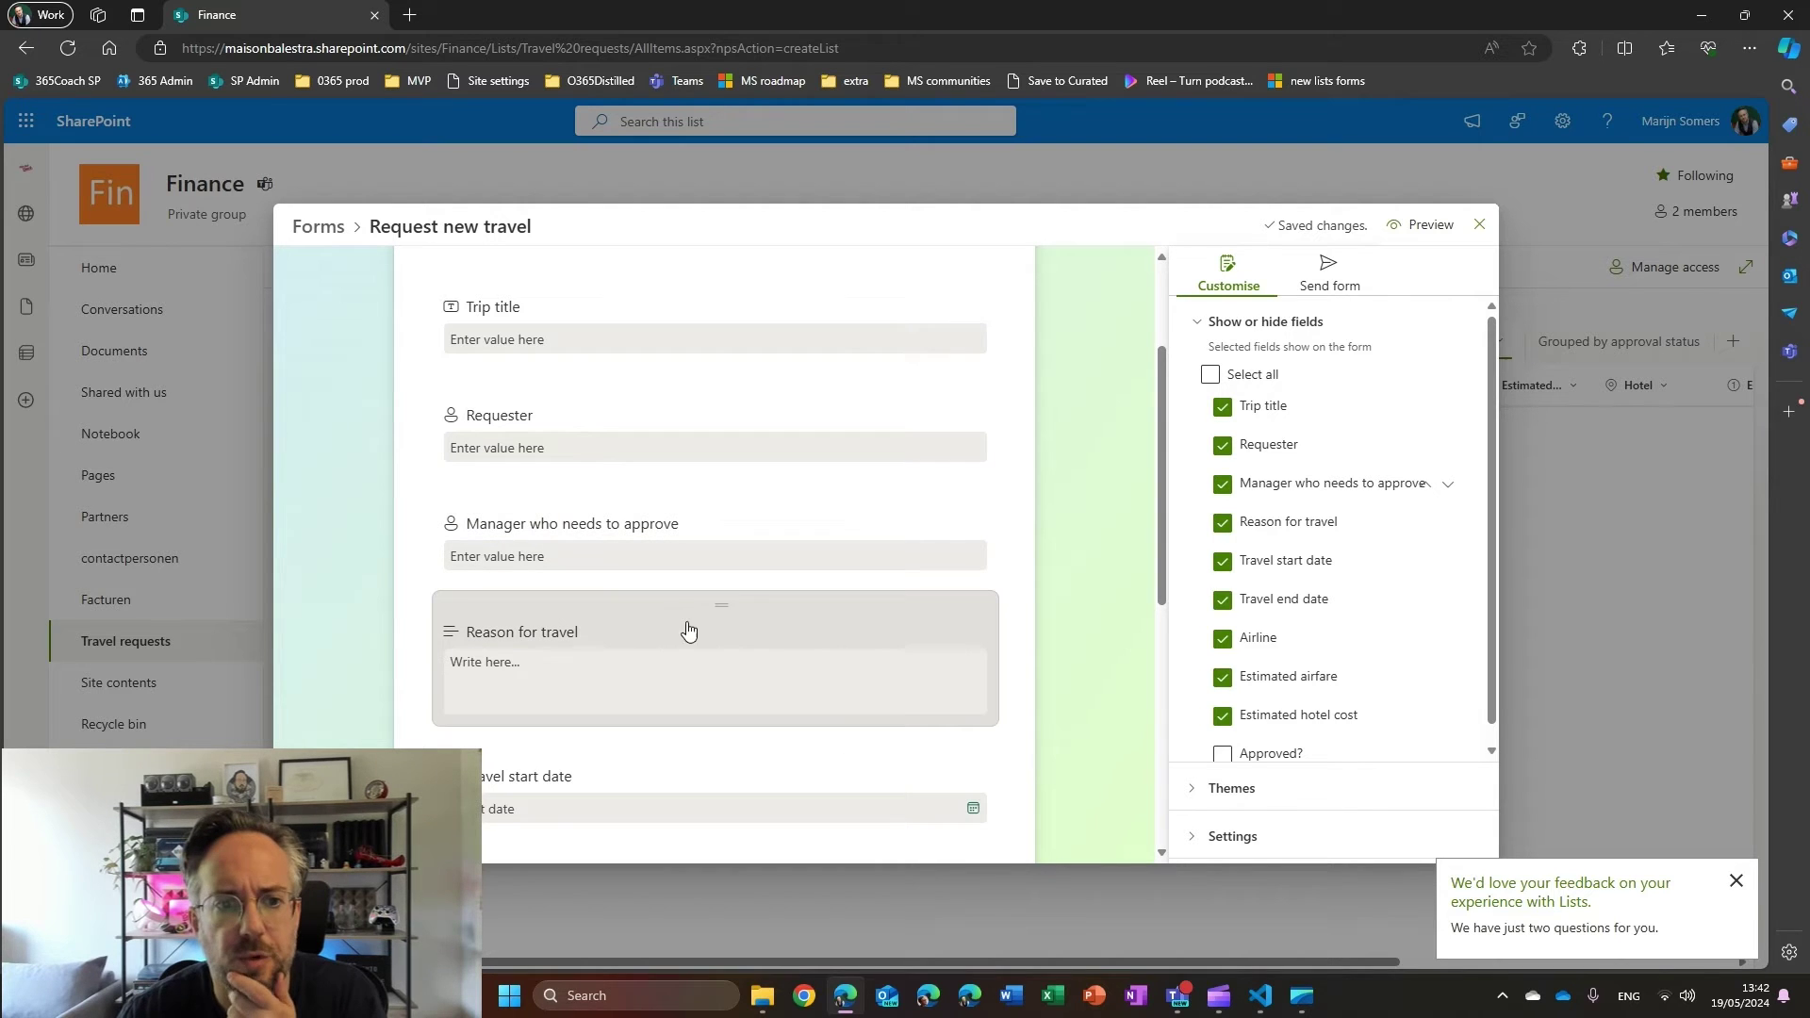
{"action": "scroll", "coordinate": [816, 663], "scroll_direction": "down", "scroll_amount": 5}
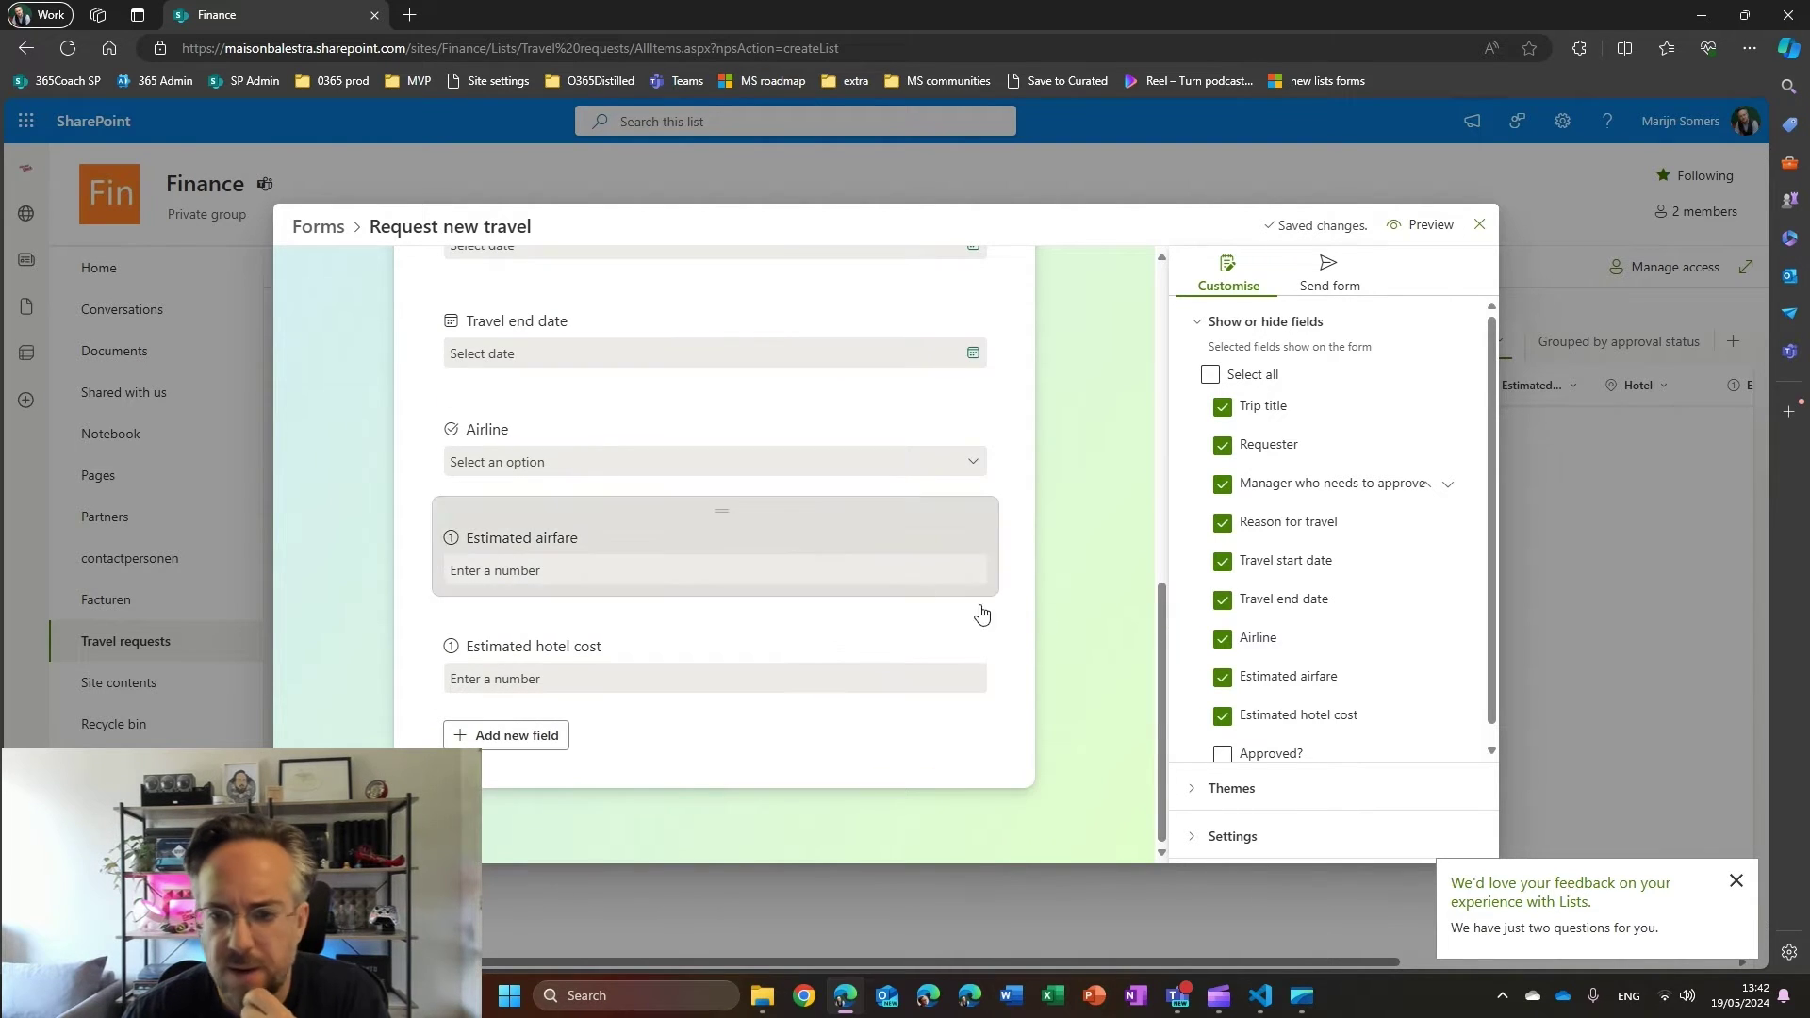
{"action": "scroll", "coordinate": [1355, 575], "scroll_direction": "down", "scroll_amount": 1}
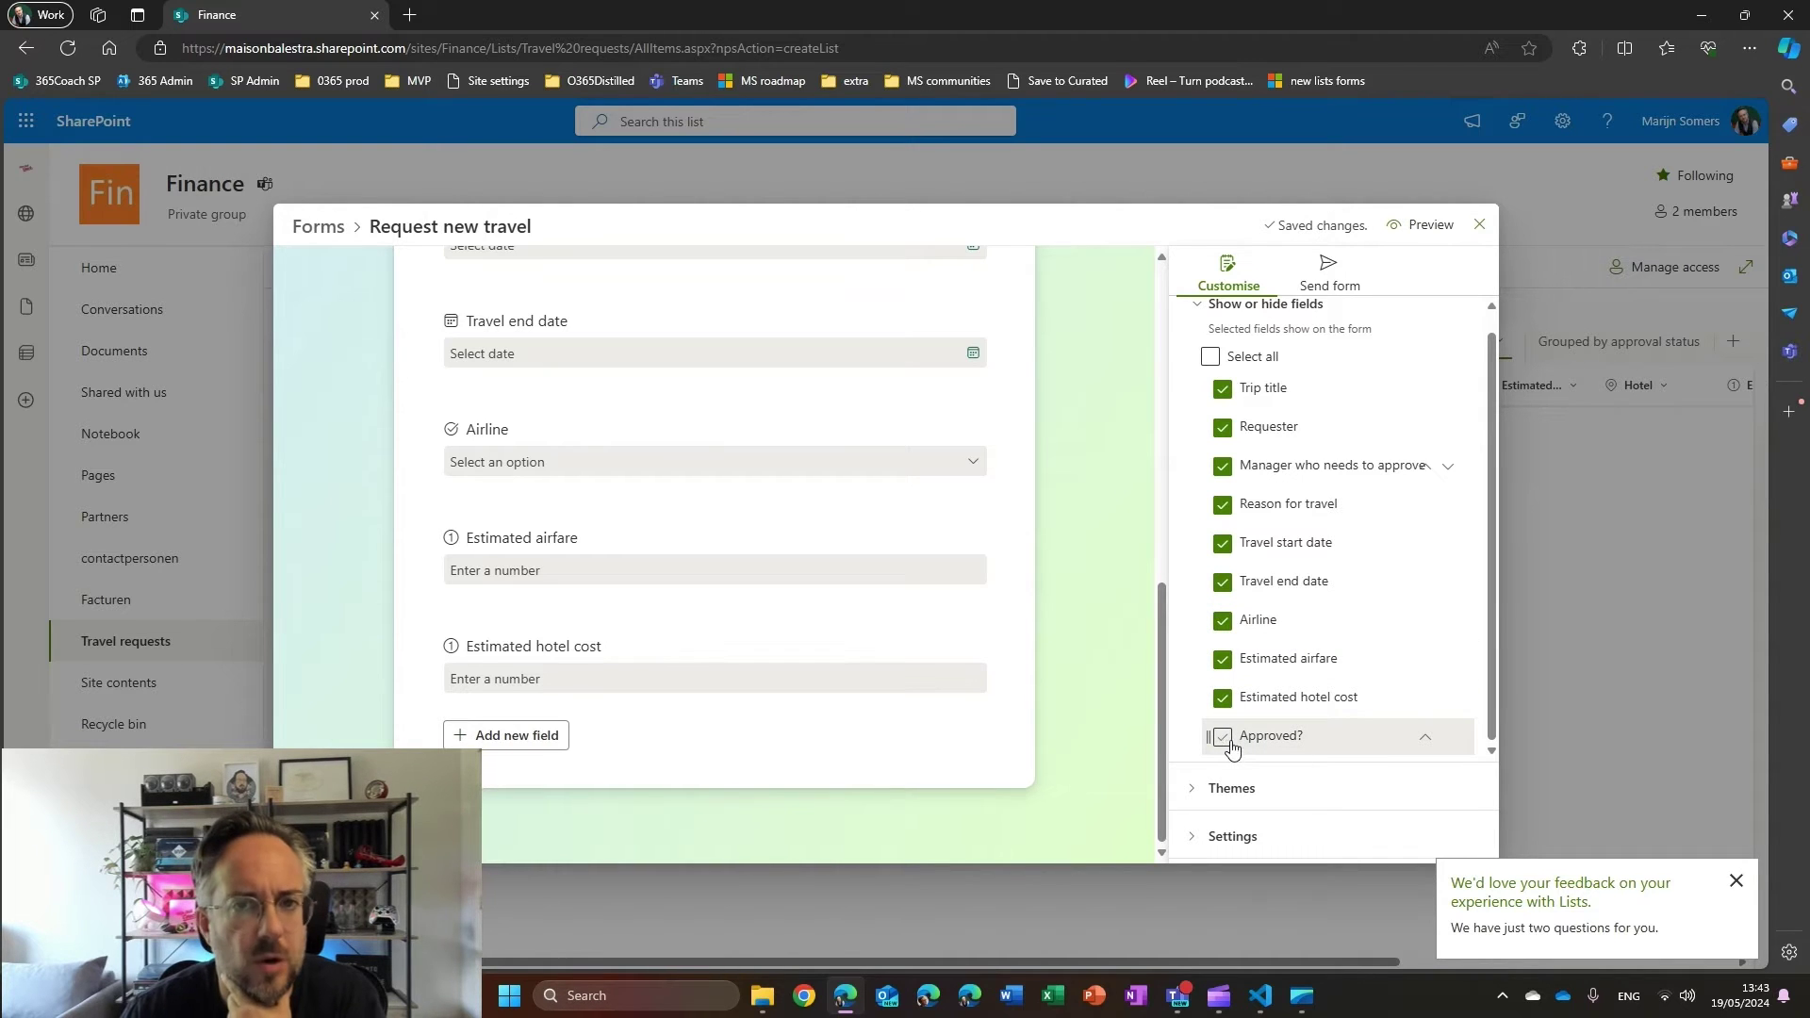
{"action": "left_click", "coordinate": [1261, 790]}
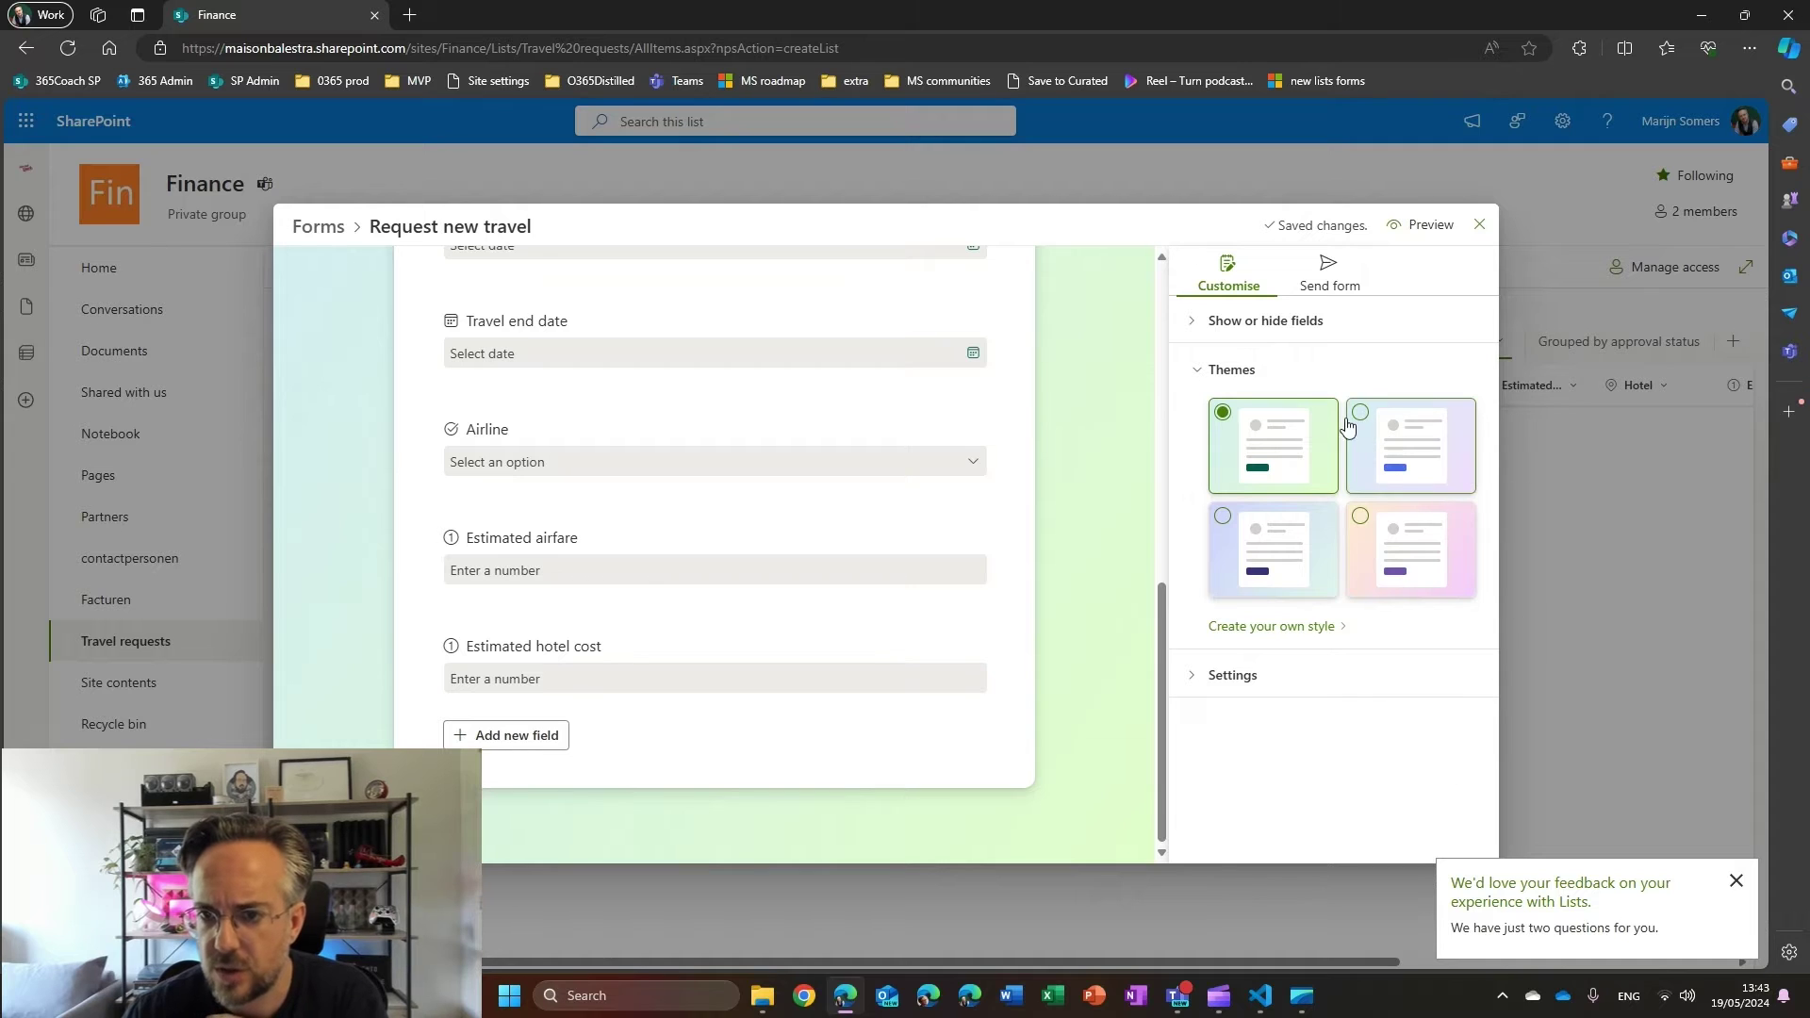
After trying pink, build a custom style with a light blue gradient background and green theme colour
{"action": "left_click", "coordinate": [1427, 553]}
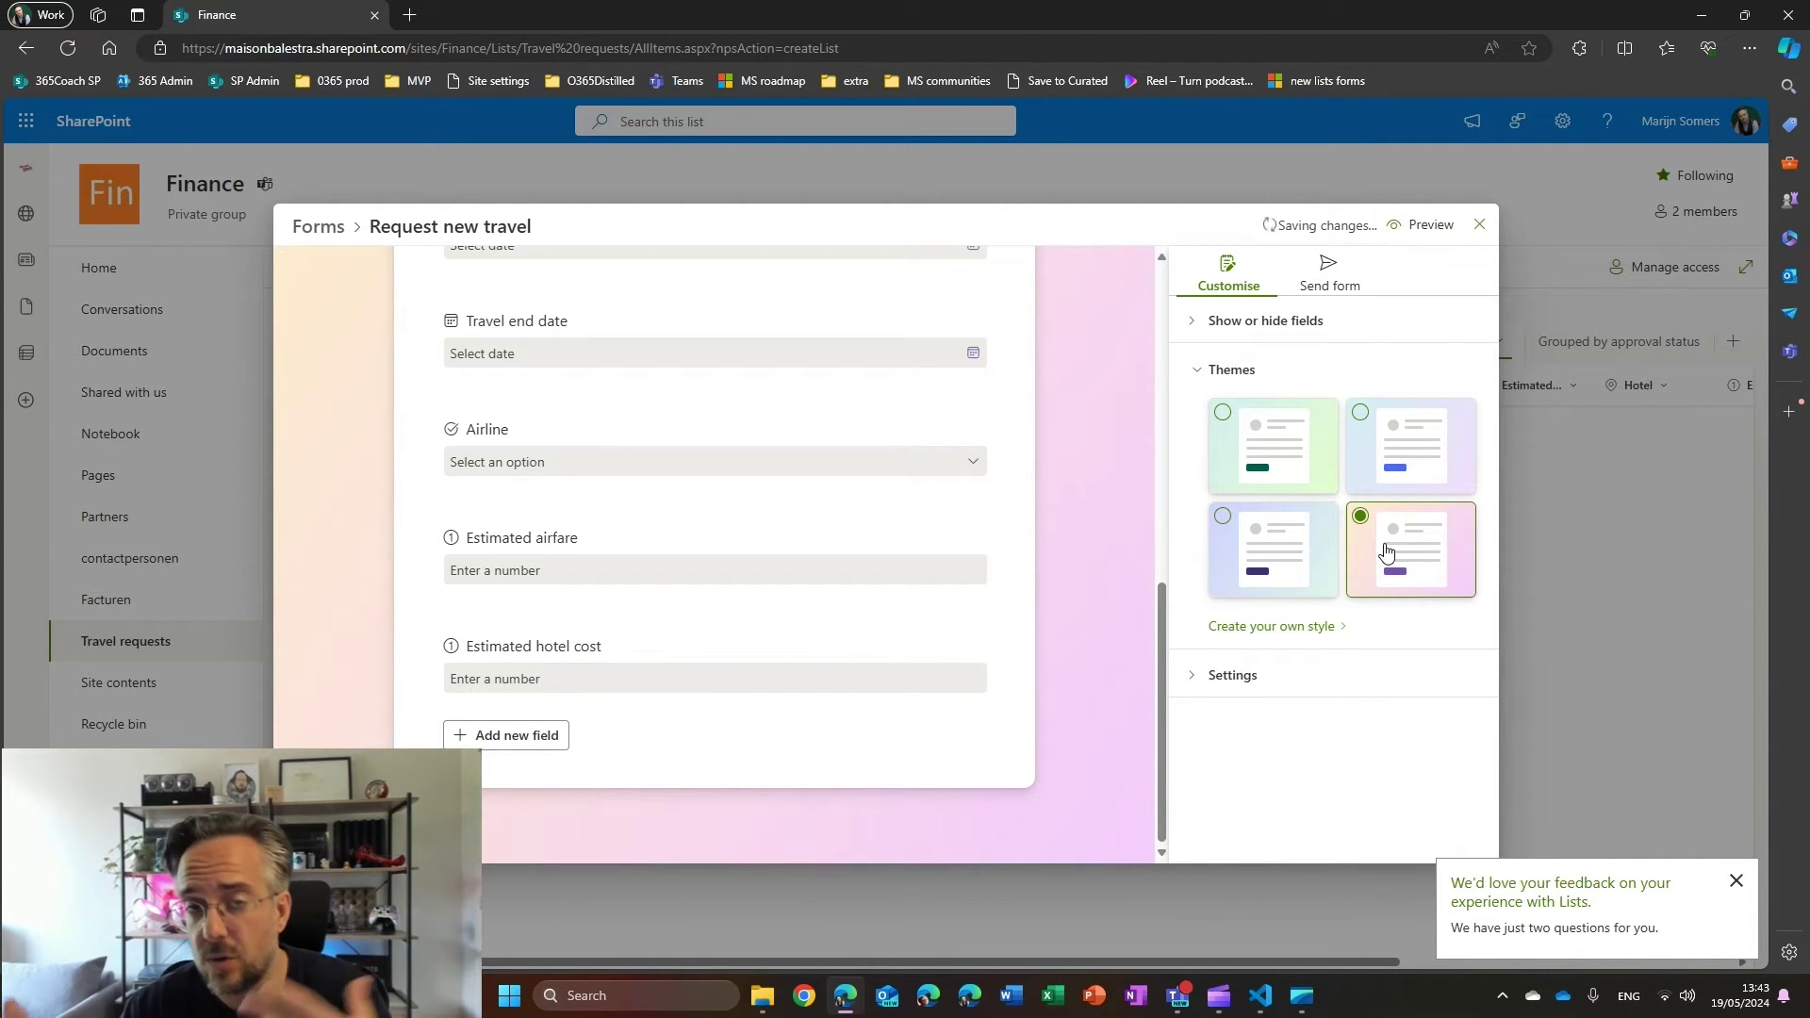
{"action": "scroll", "coordinate": [941, 598], "scroll_direction": "up", "scroll_amount": 10}
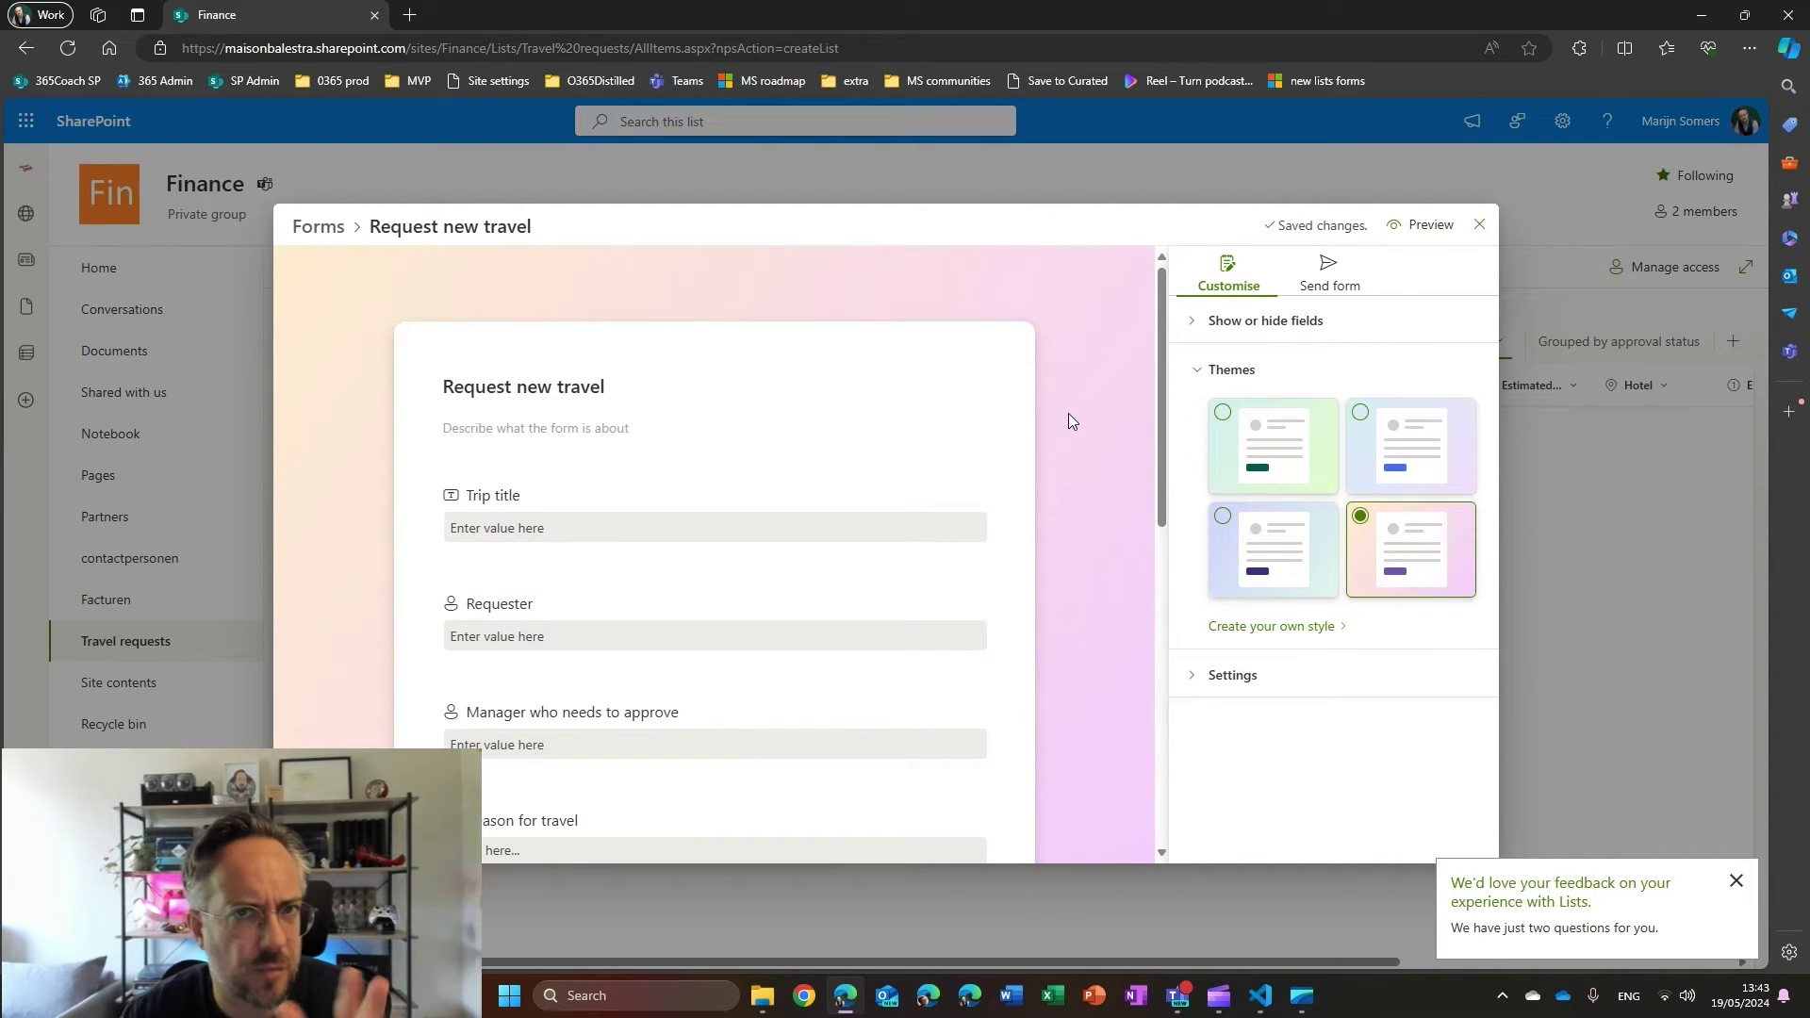
{"action": "left_click", "coordinate": [1273, 628]}
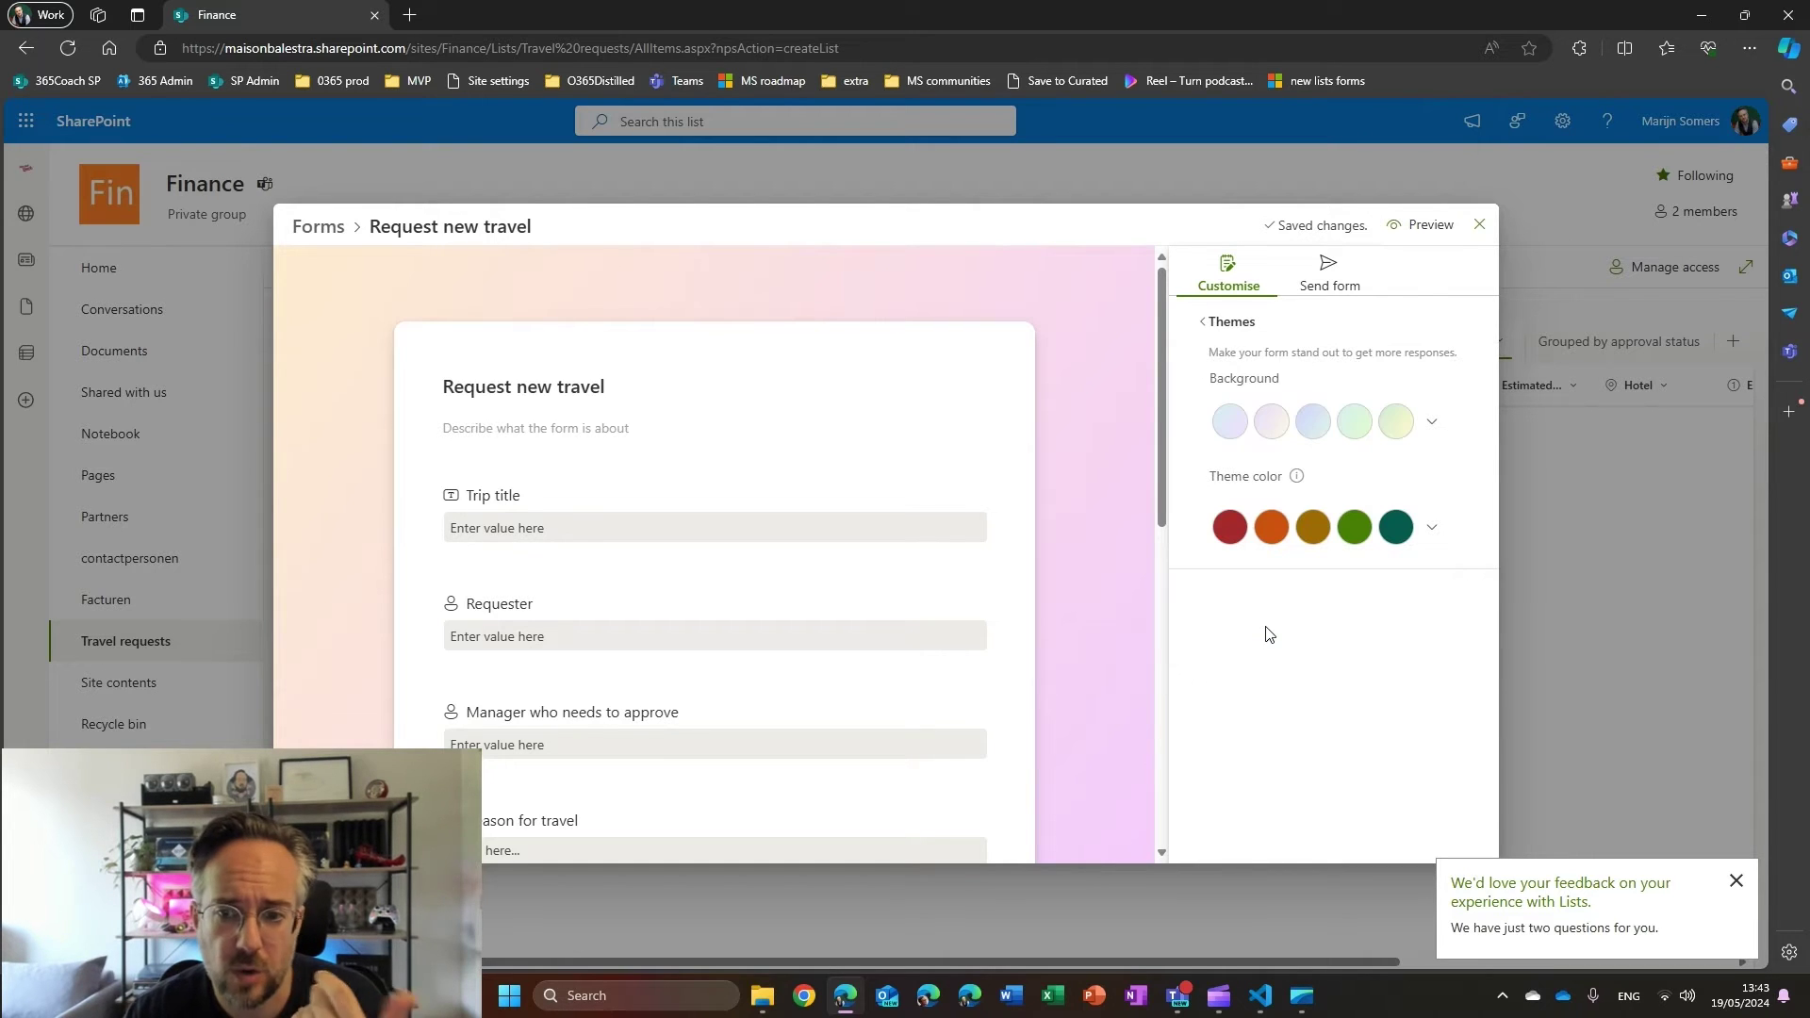
{"action": "left_click", "coordinate": [1434, 533]}
{"action": "left_click", "coordinate": [1432, 424]}
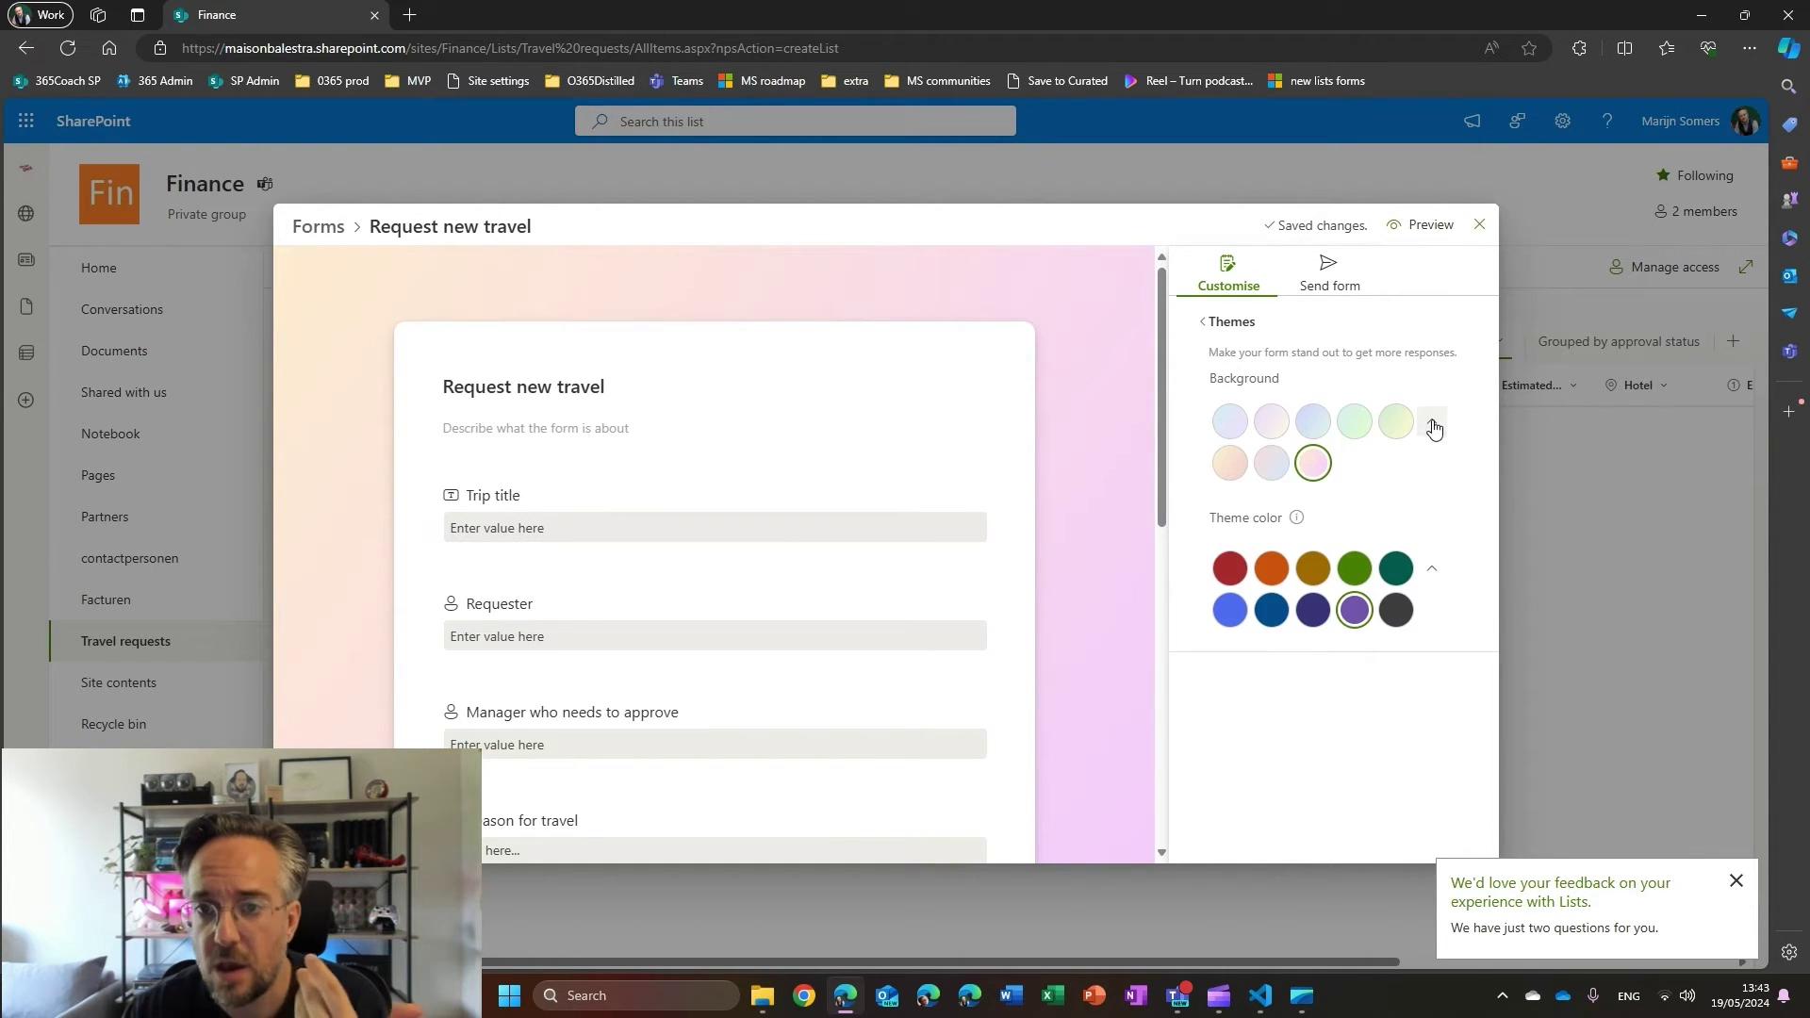
{"action": "left_click", "coordinate": [1315, 426]}
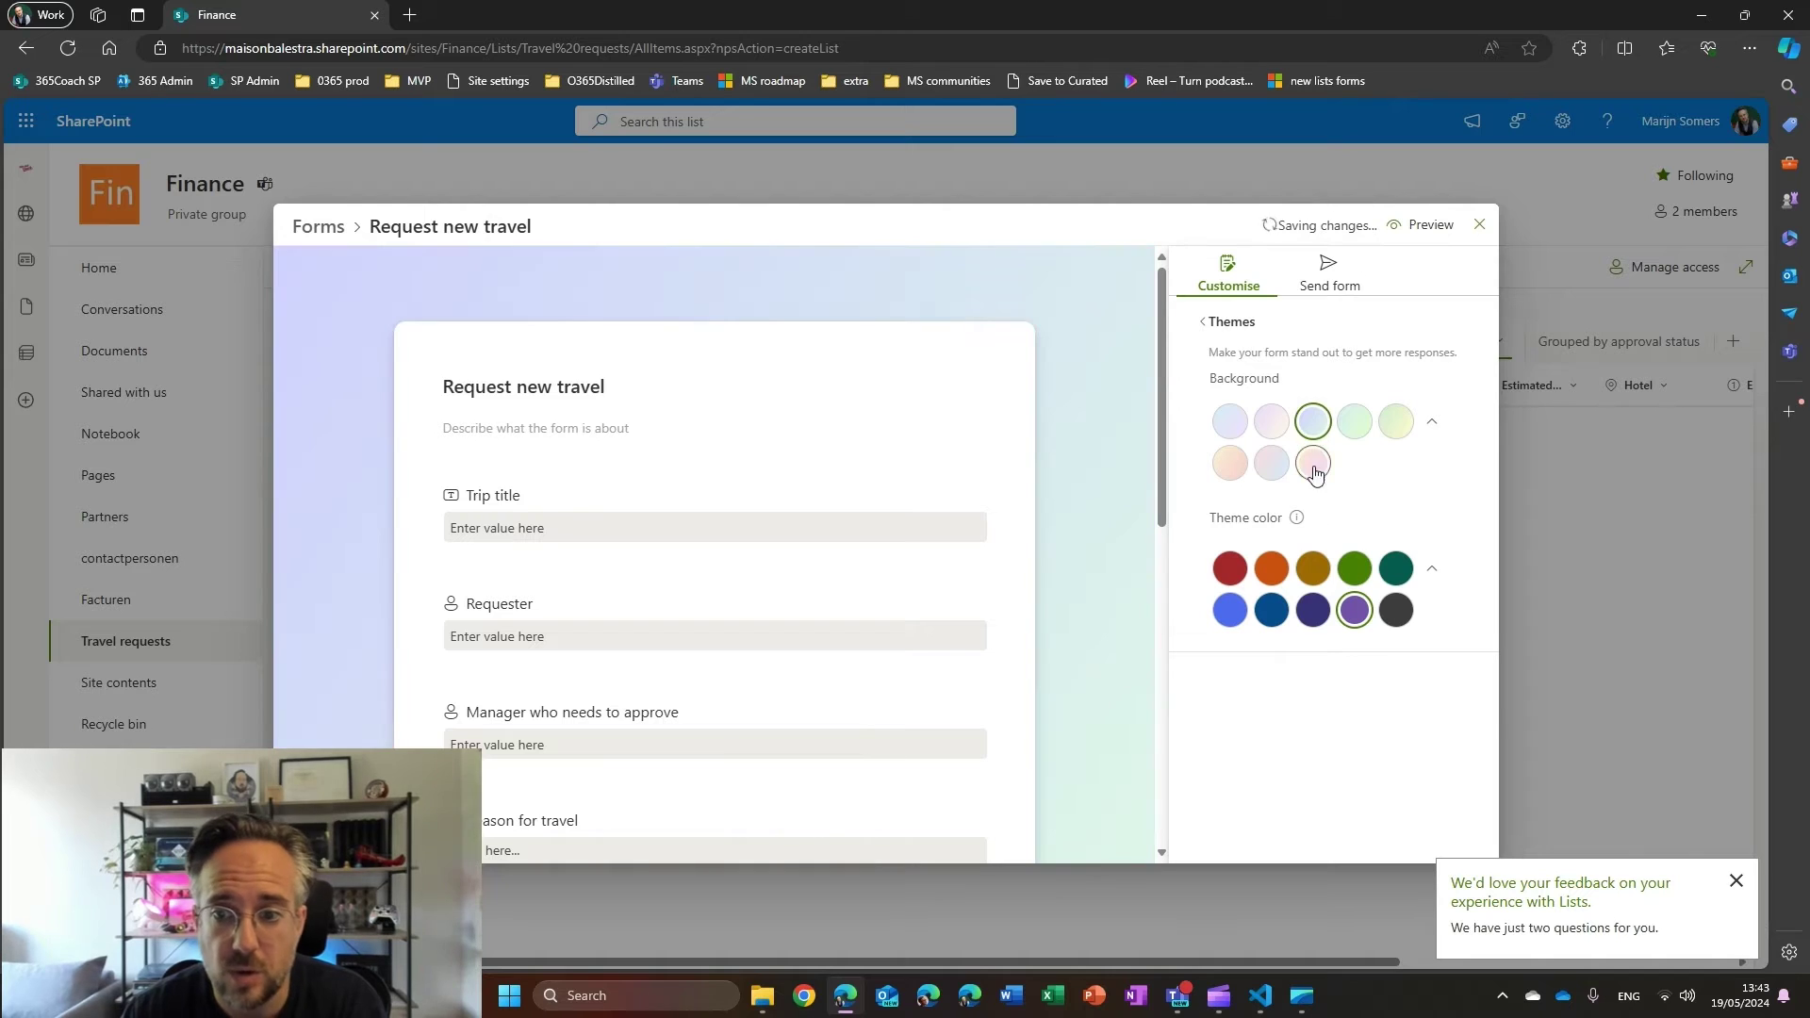
{"action": "left_click", "coordinate": [1227, 573]}
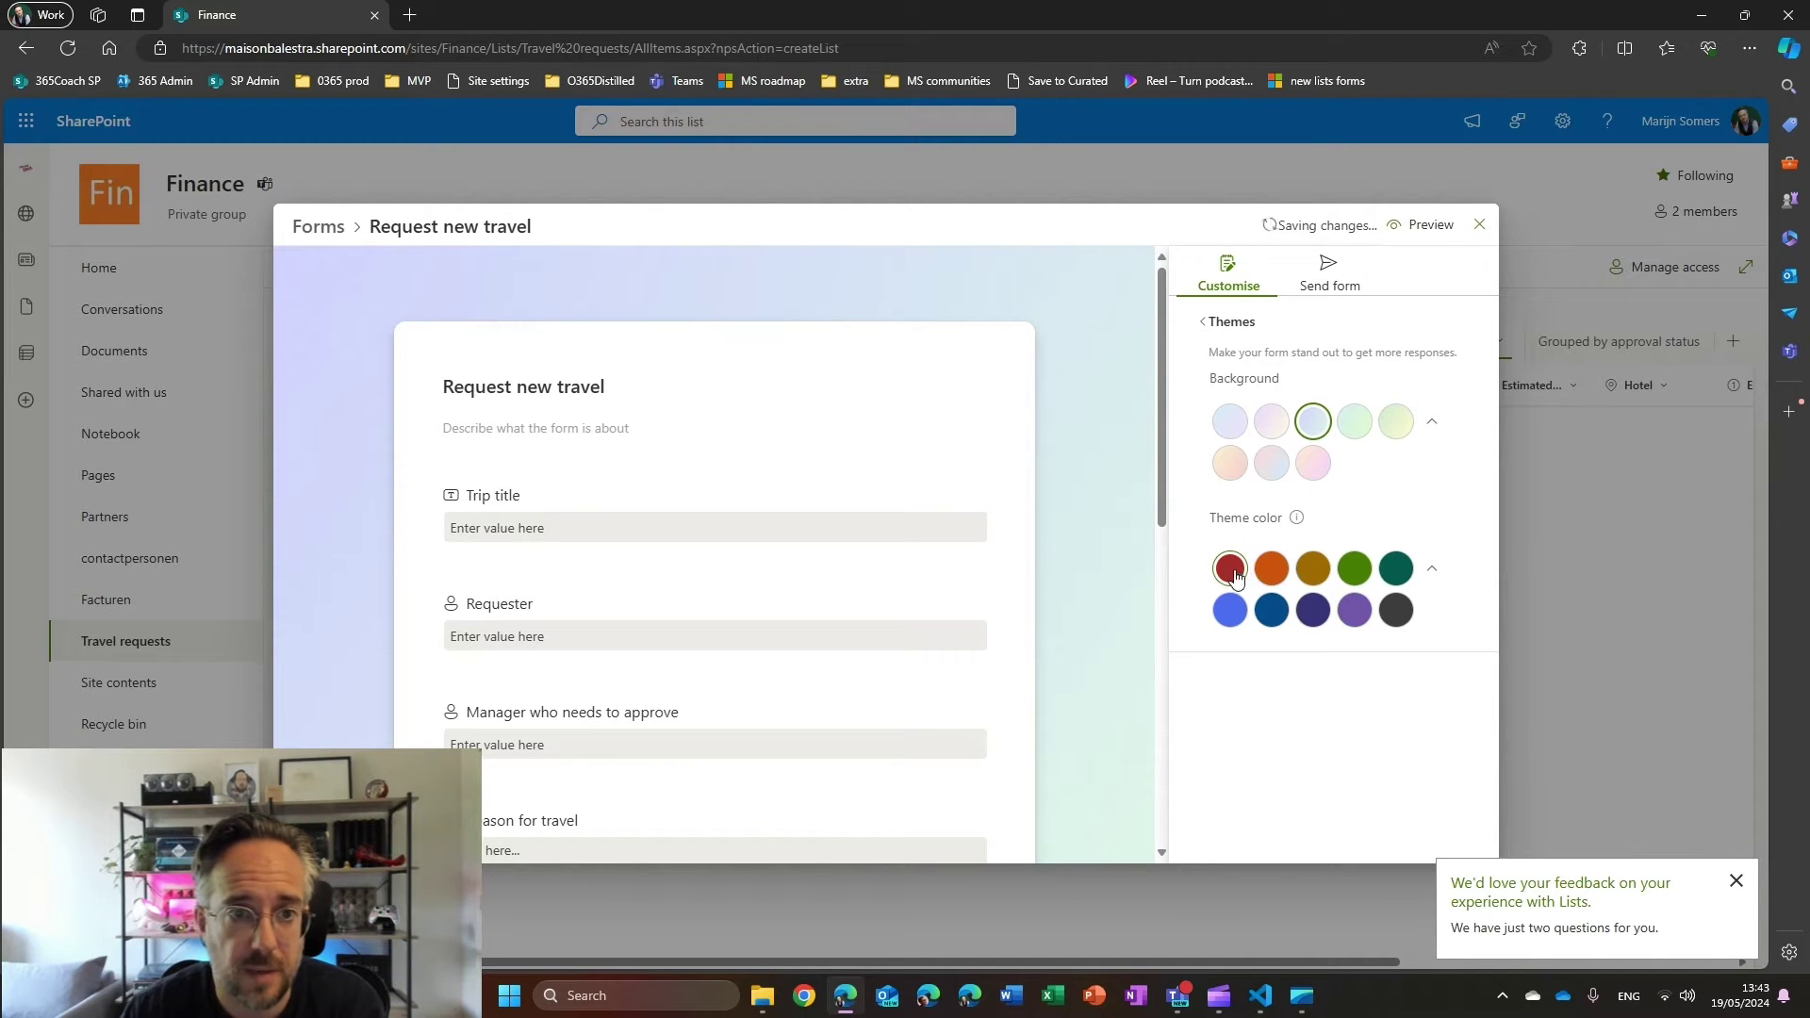
{"action": "left_click", "coordinate": [1316, 614]}
{"action": "left_click", "coordinate": [1354, 613]}
{"action": "left_click", "coordinate": [1354, 569]}
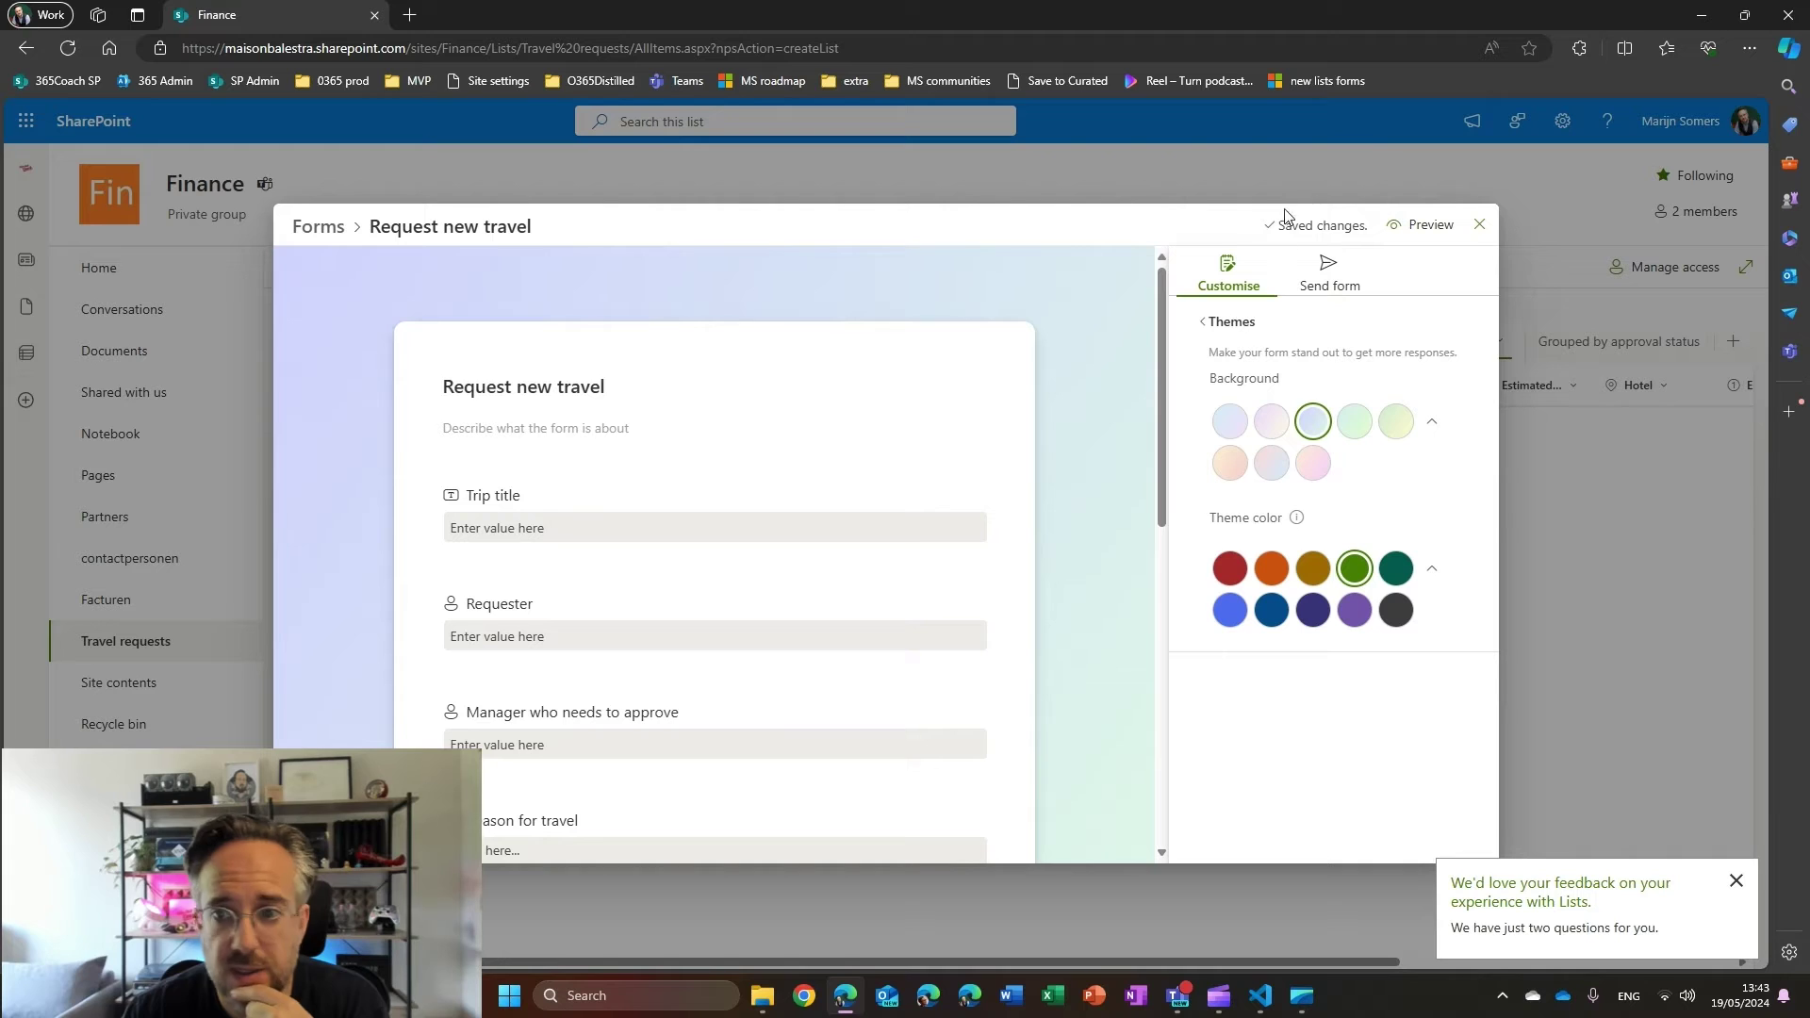
{"action": "left_click", "coordinate": [1203, 322]}
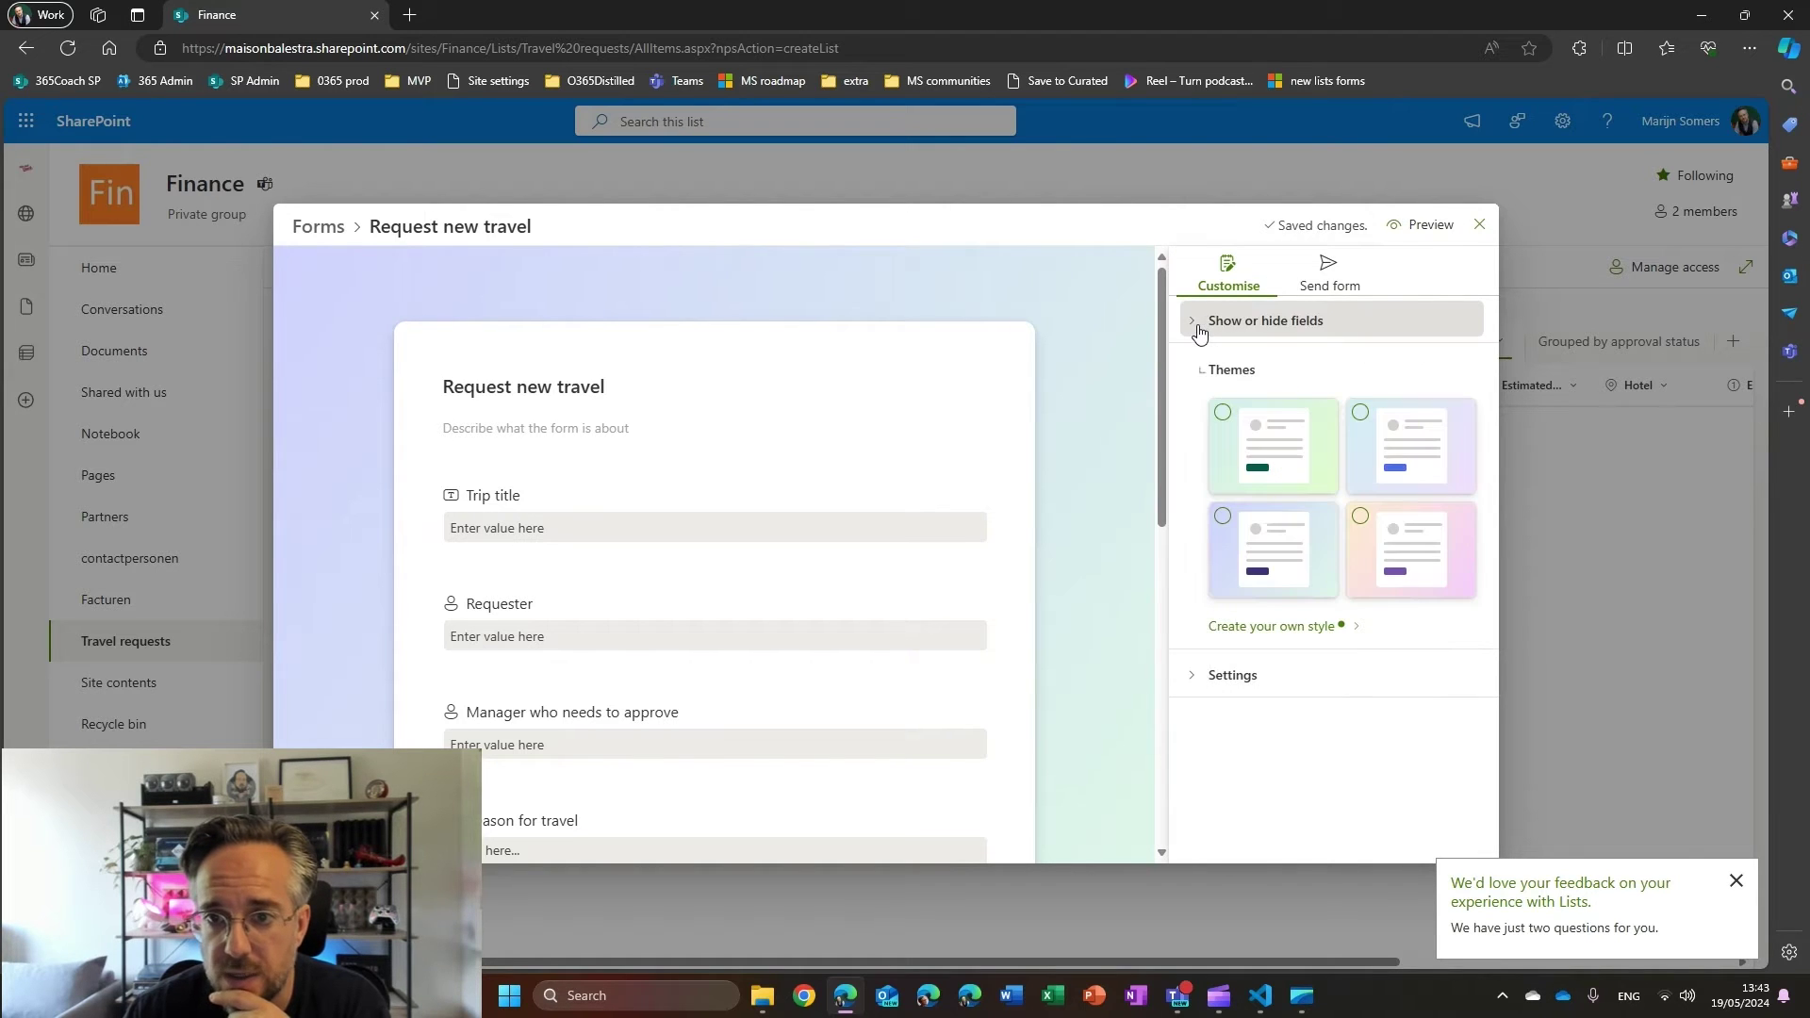
Change the form's confirmation message to 'Thank you for requesting travel!' in the response settings
{"action": "left_click", "coordinate": [1223, 675]}
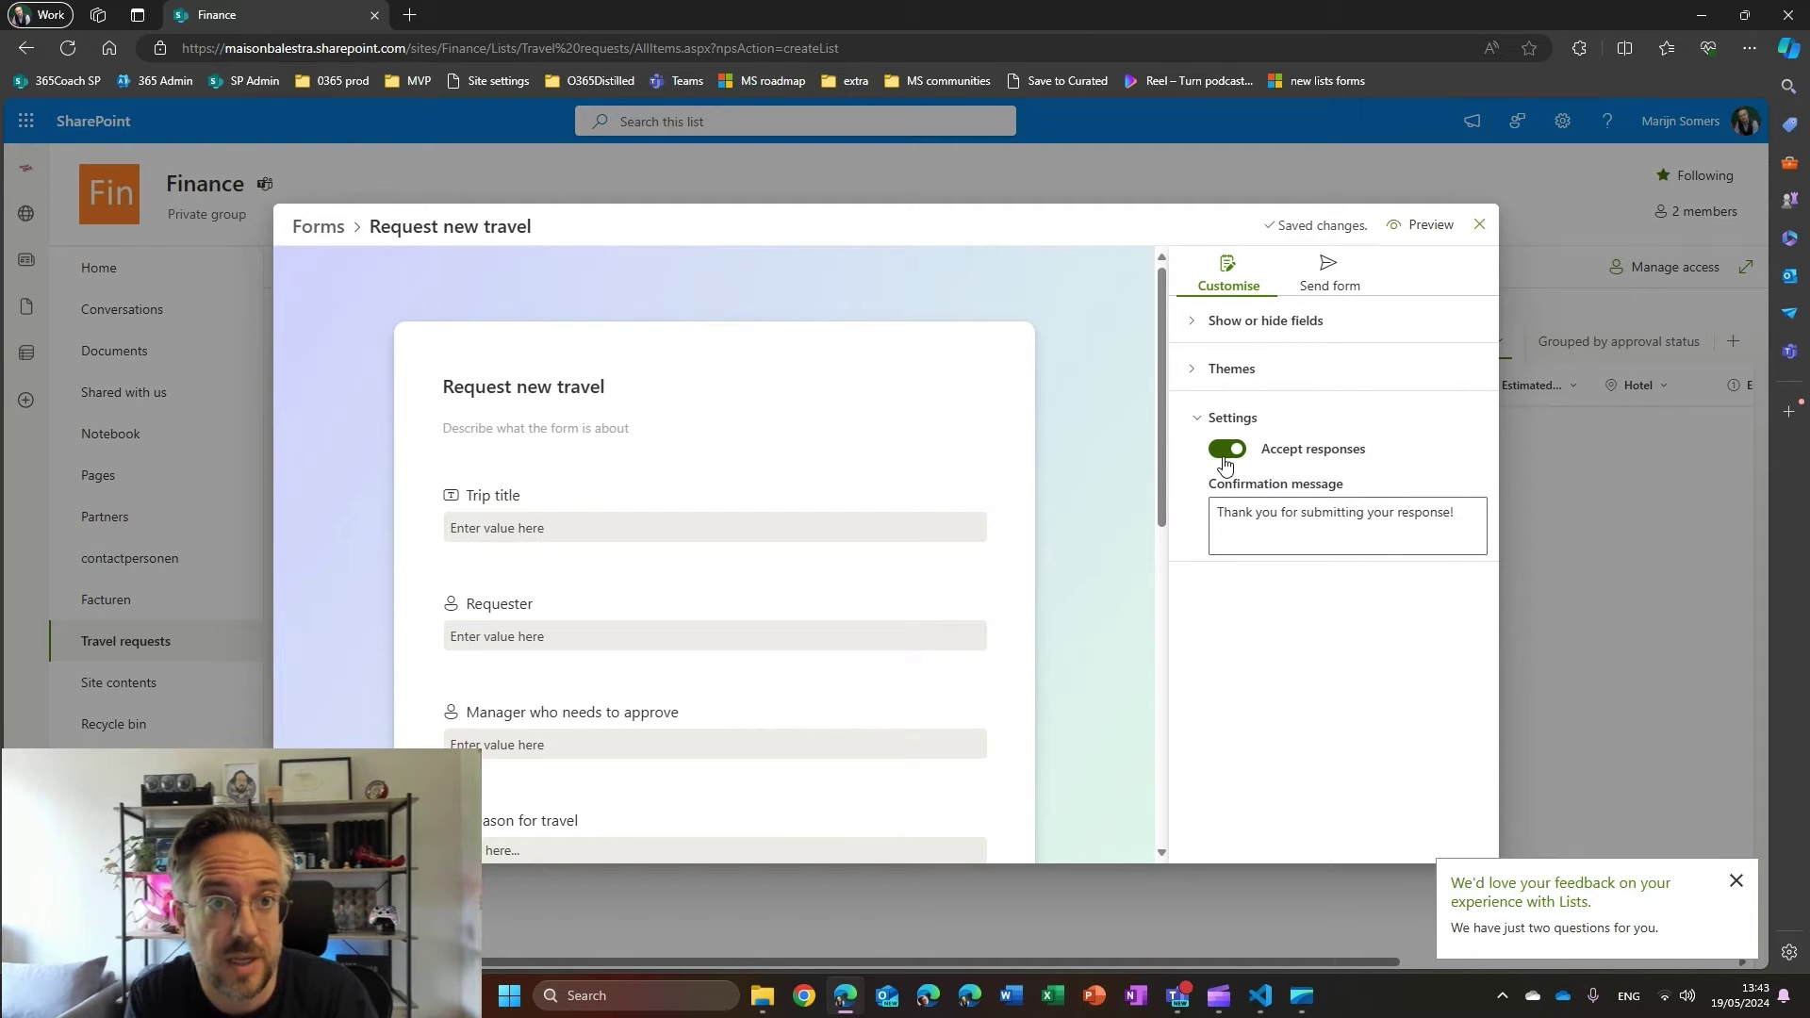
{"action": "left_click", "coordinate": [1240, 528]}
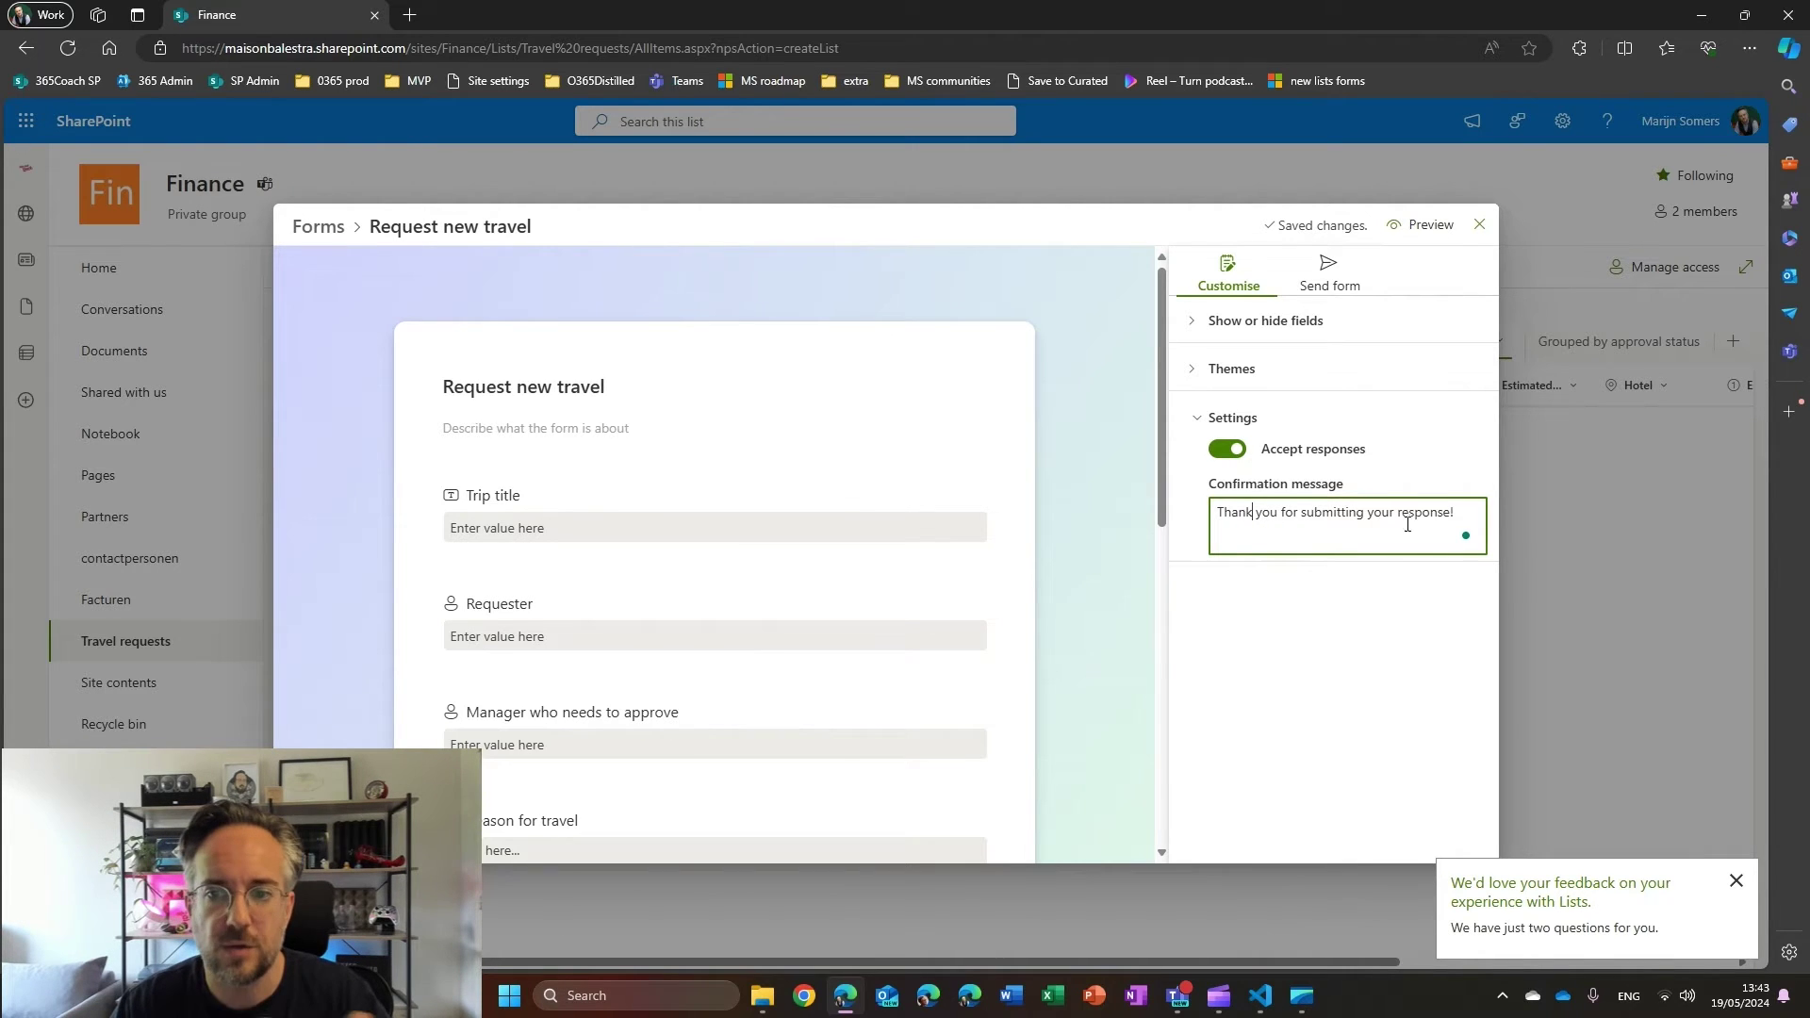
{"action": "left_click_drag", "start_coordinate": [1465, 511], "coordinate": [1304, 516]}
{"action": "type", "text": "requestinggggg"}
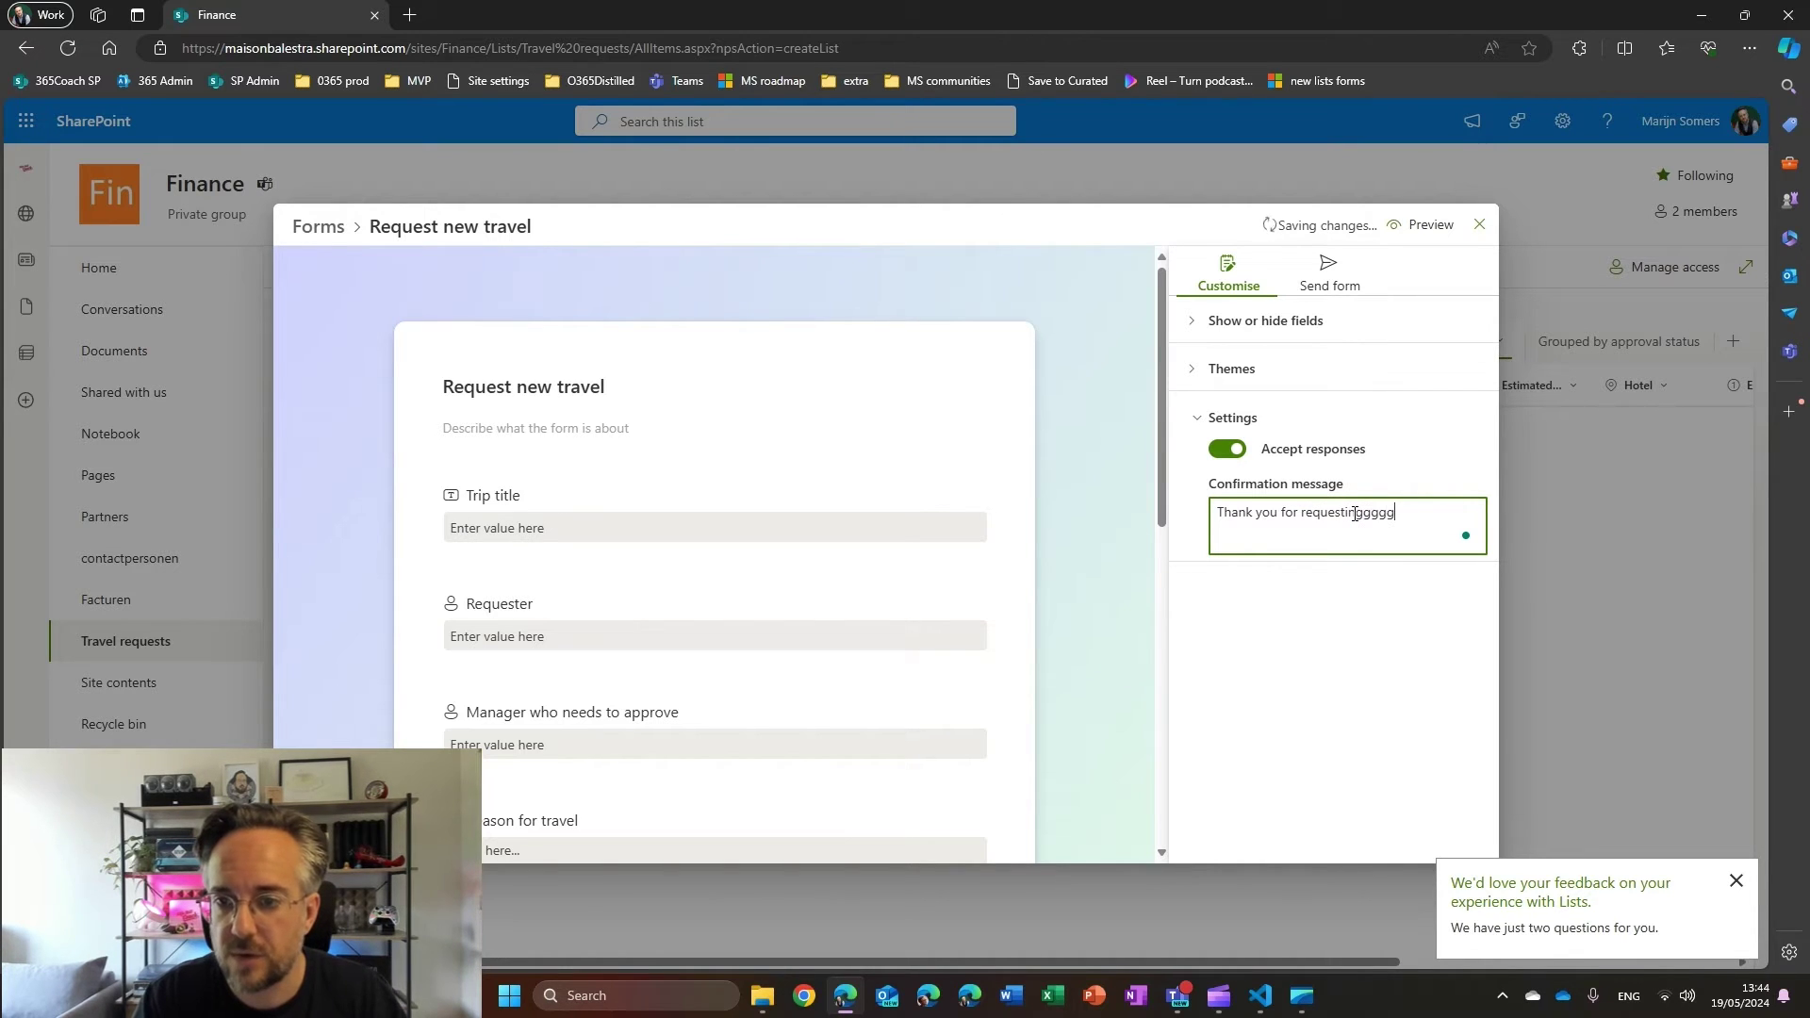
{"action": "key", "text": "BackSpace"}
{"action": "key", "text": "BackSpace"}
{"action": "key", "text": "BackSpace"}
{"action": "key", "text": "BackSpace"}
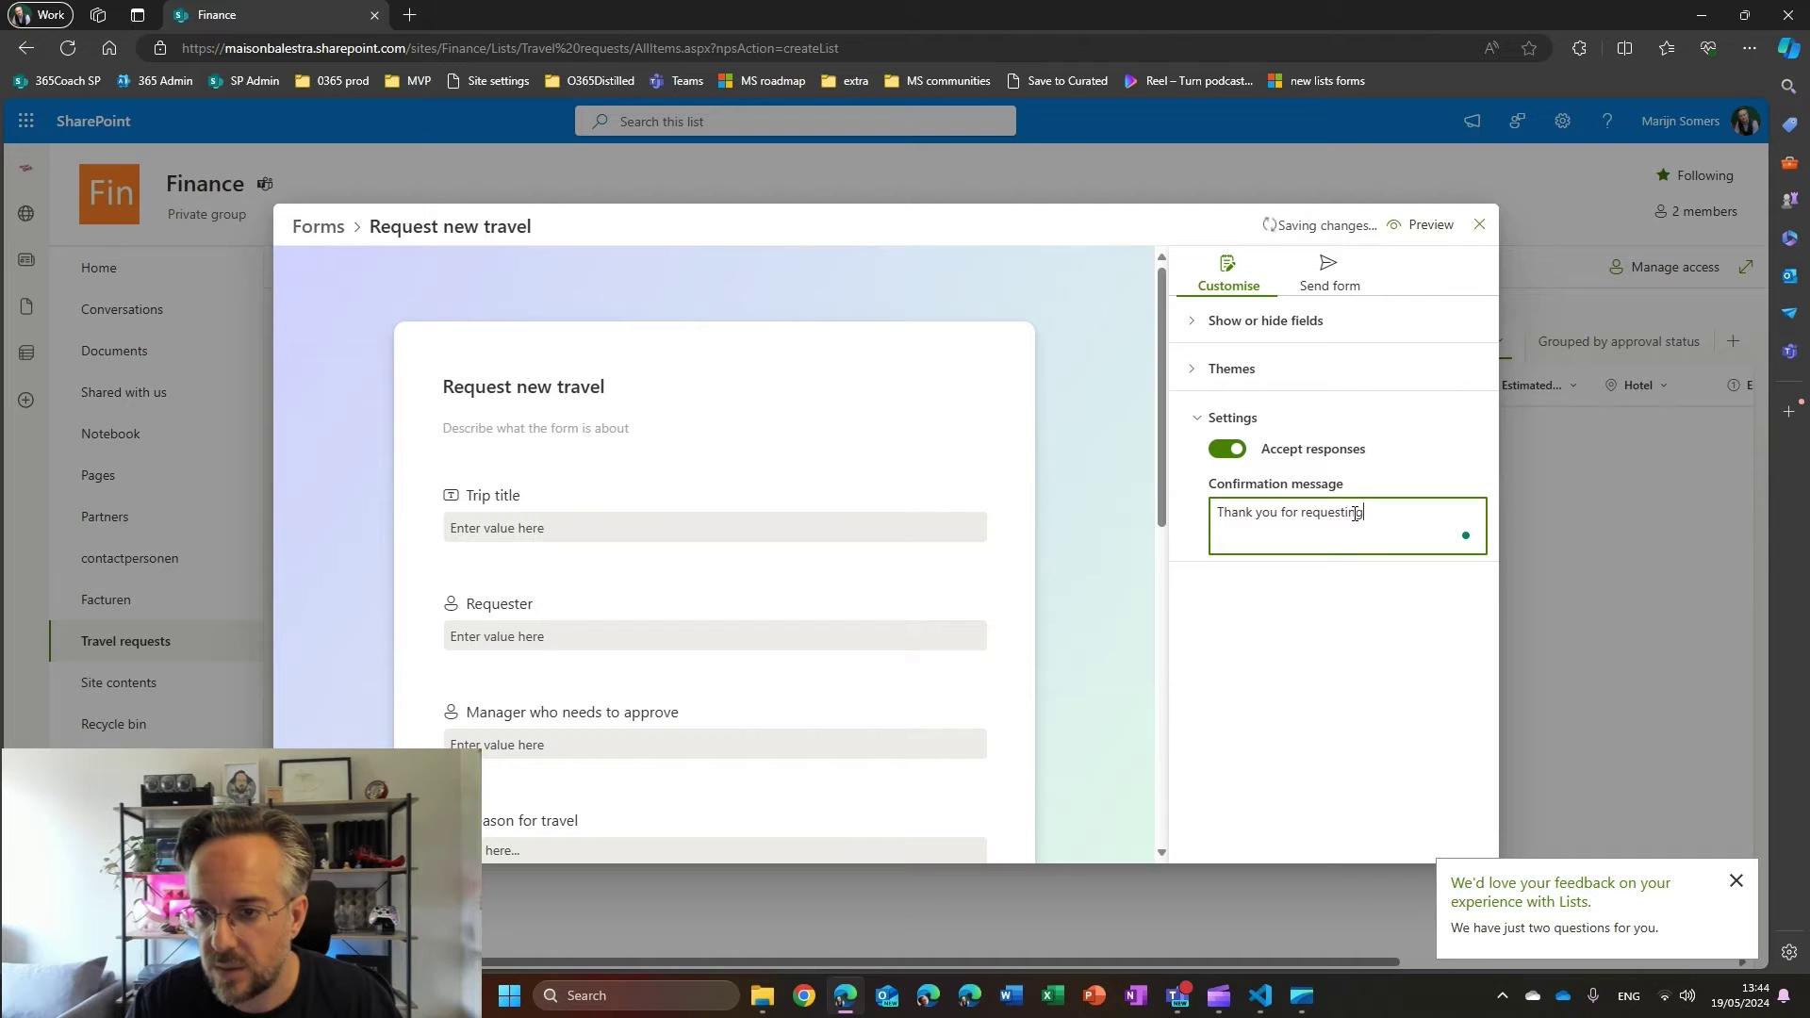
{"action": "type", "text": "travel"}
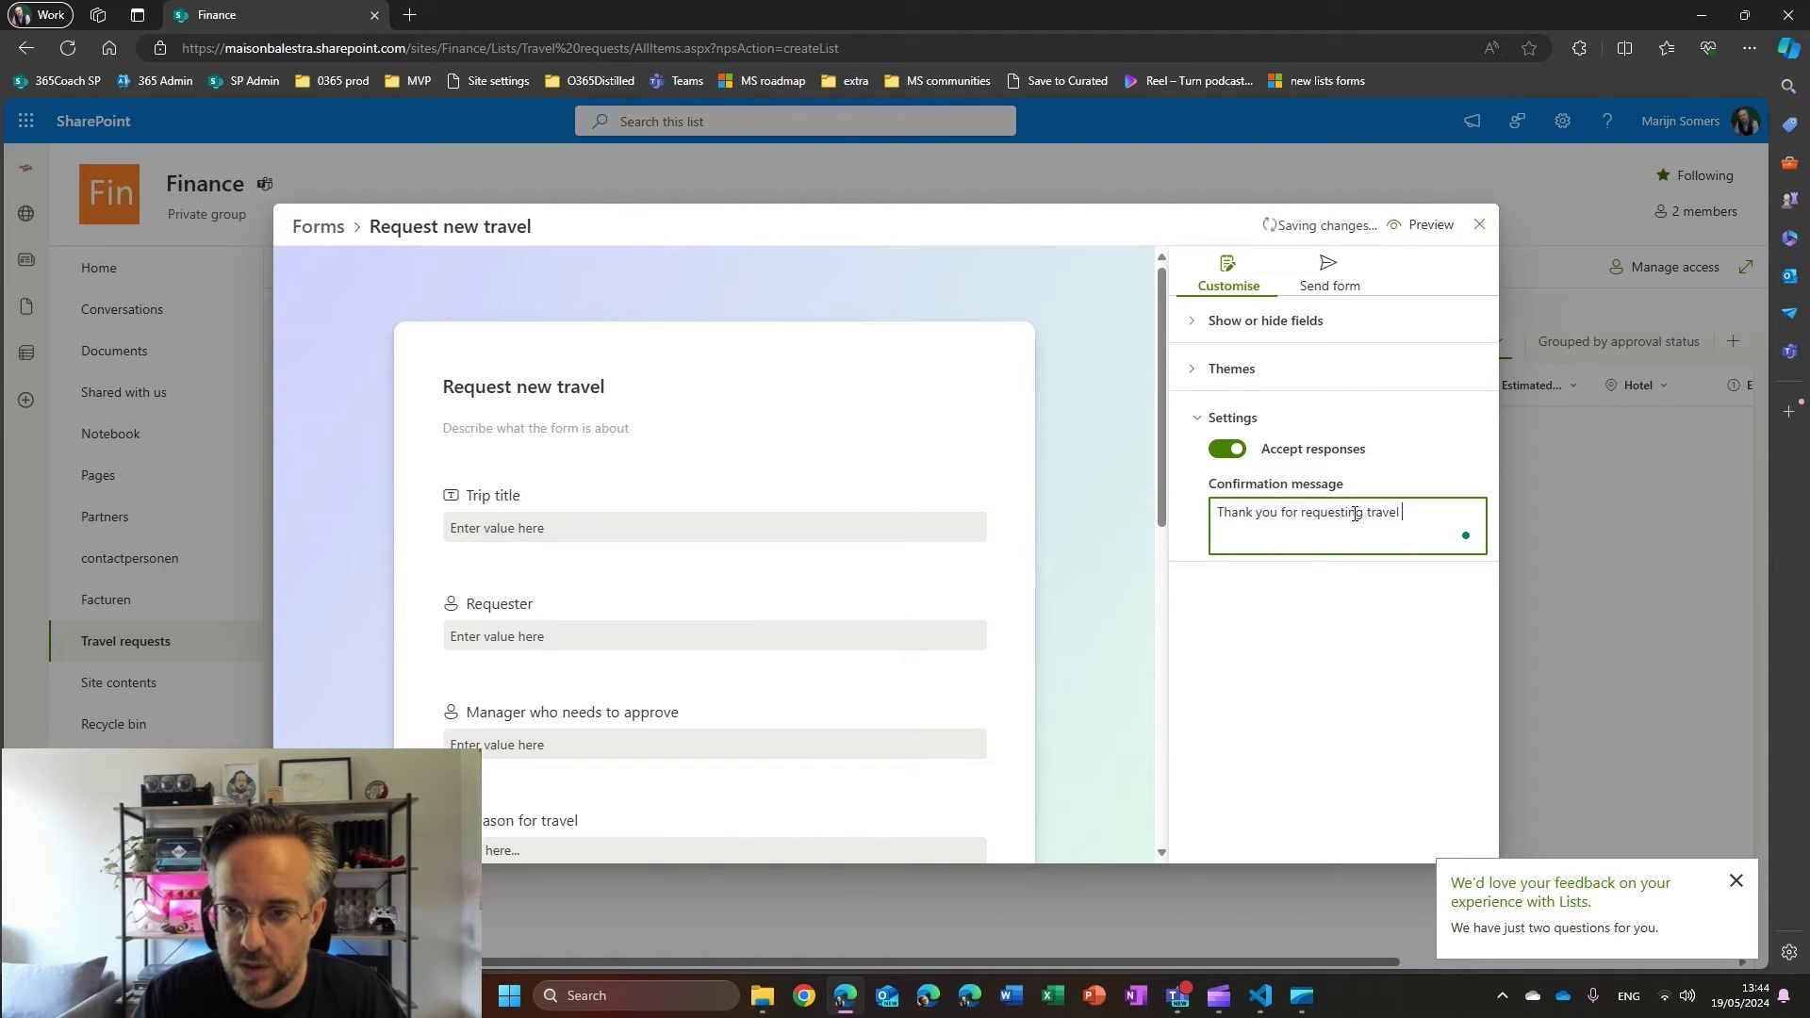
{"action": "type", "text": "!"}
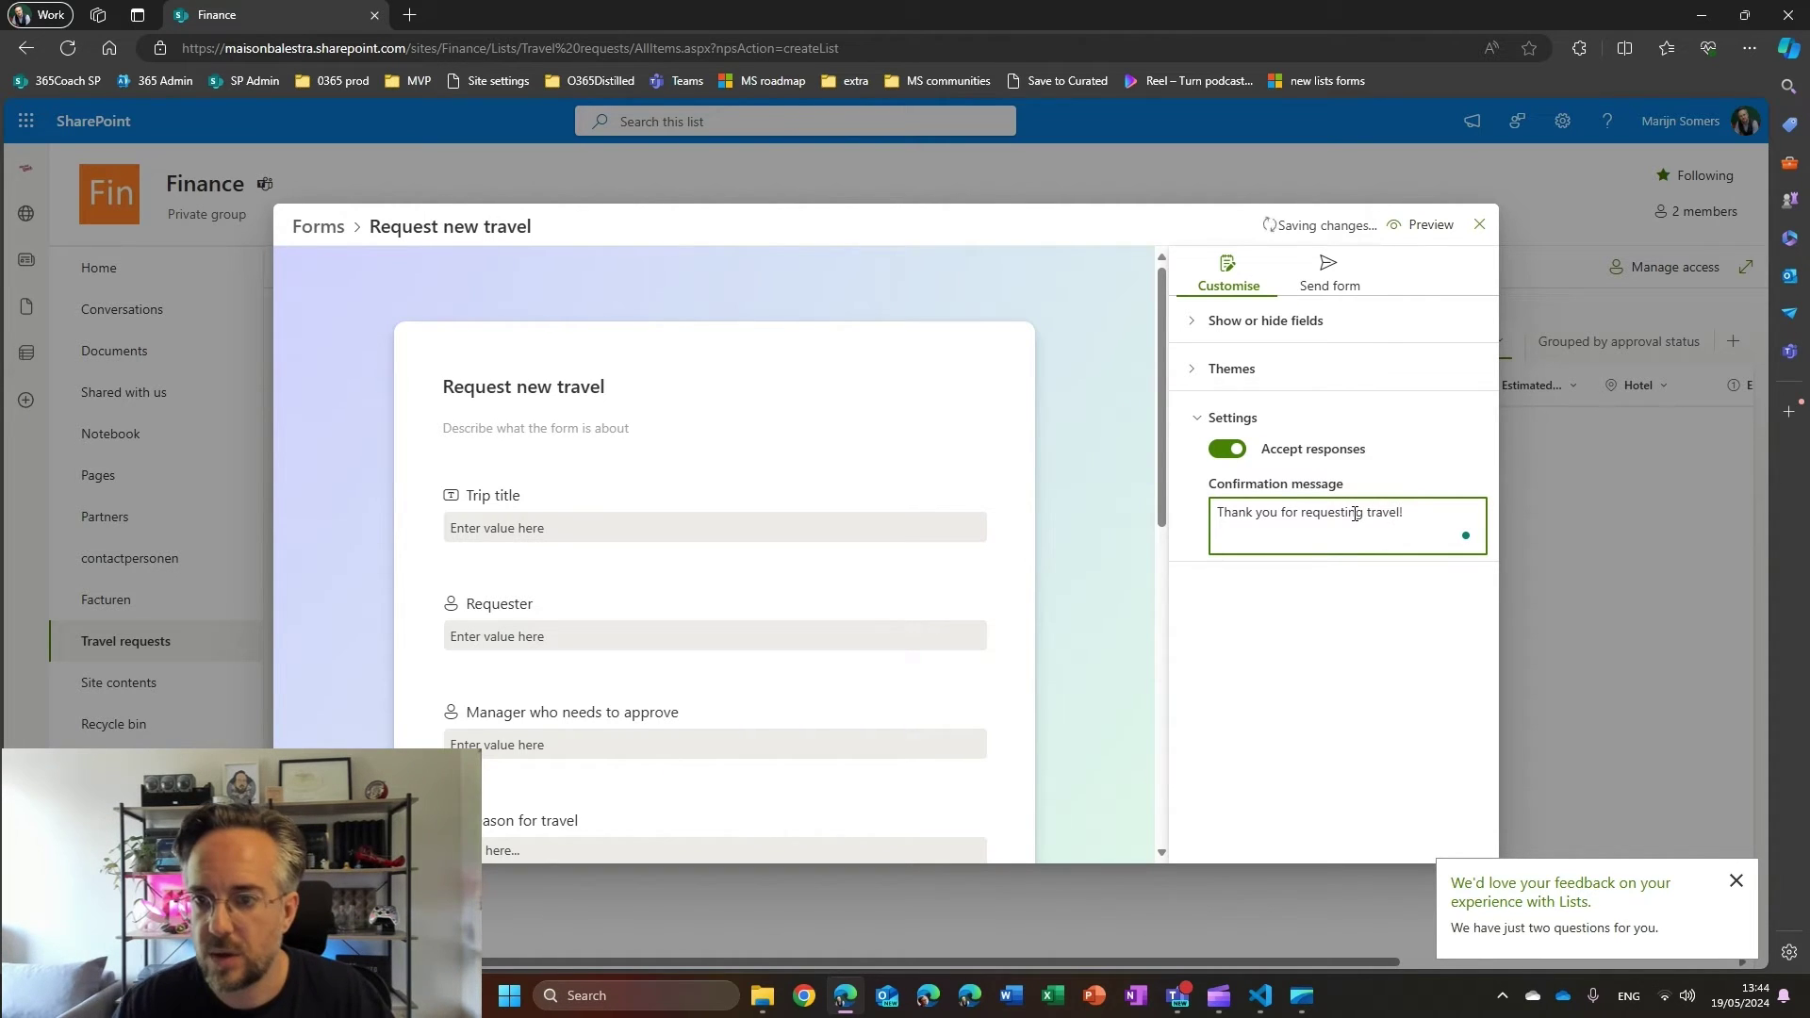
{"action": "left_click", "coordinate": [1305, 663]}
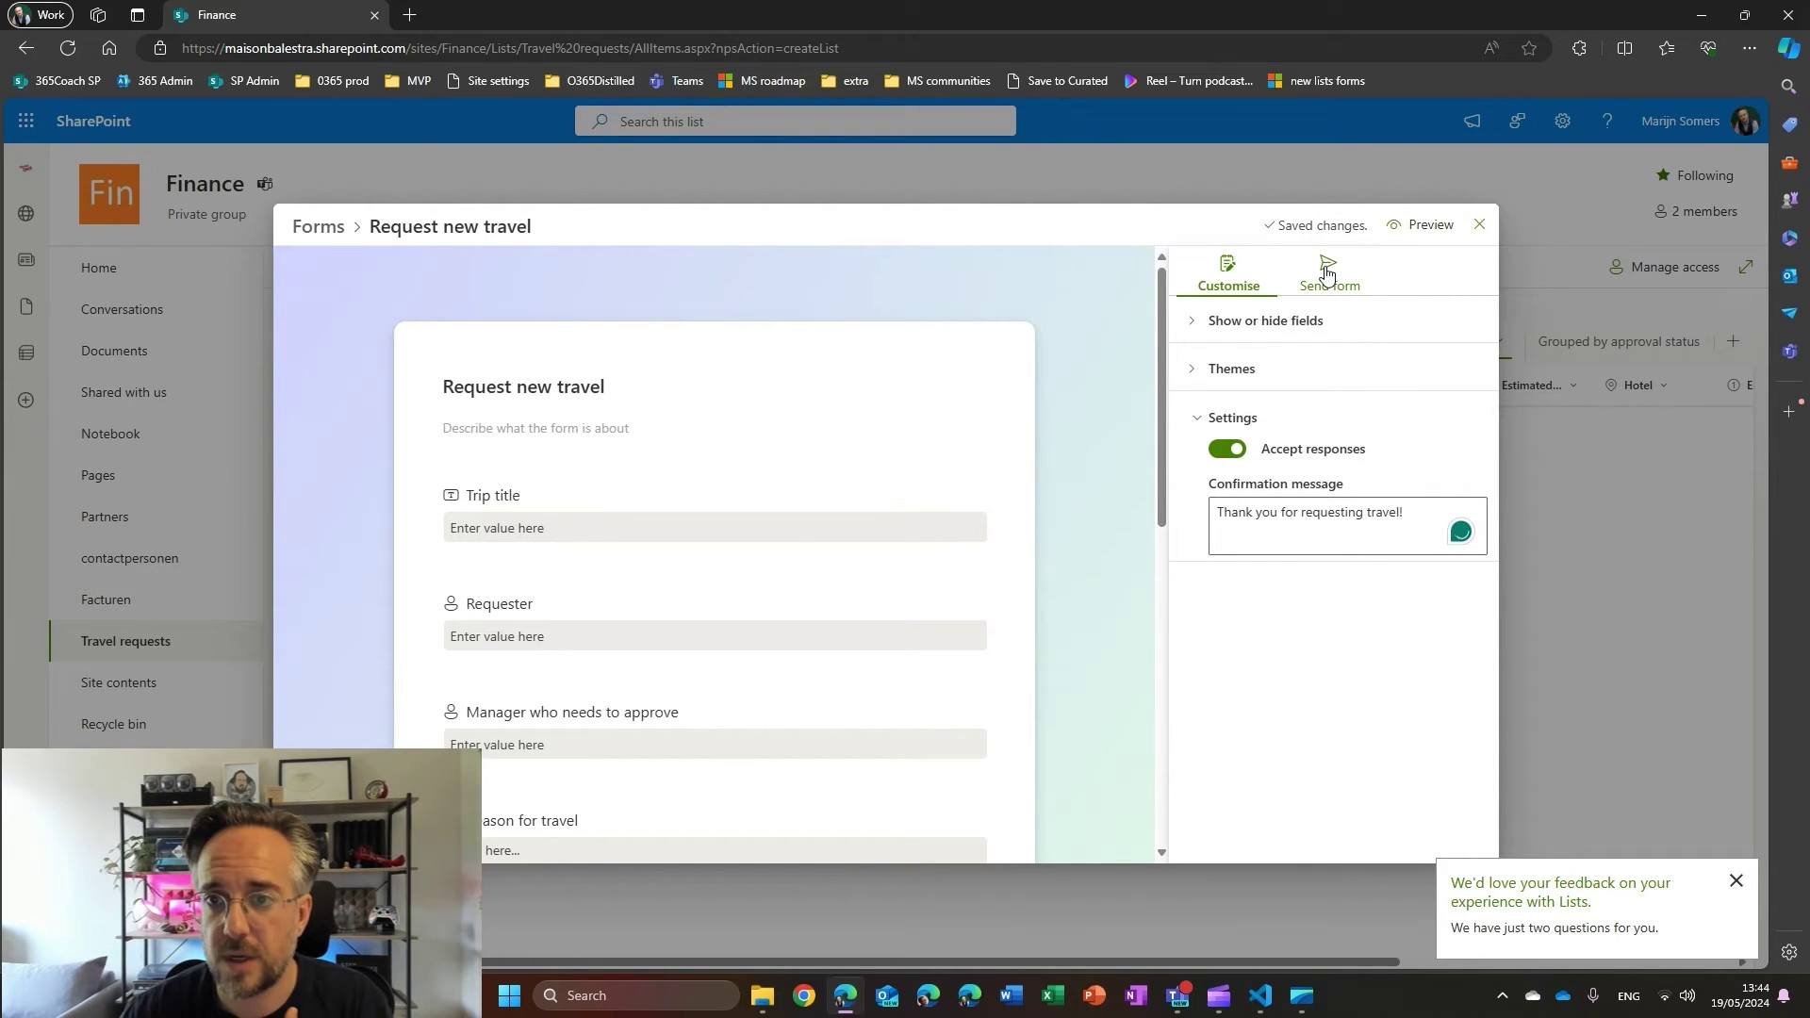
Copy the share link for the Request new travel form and close the form editor
{"action": "left_click", "coordinate": [1327, 275]}
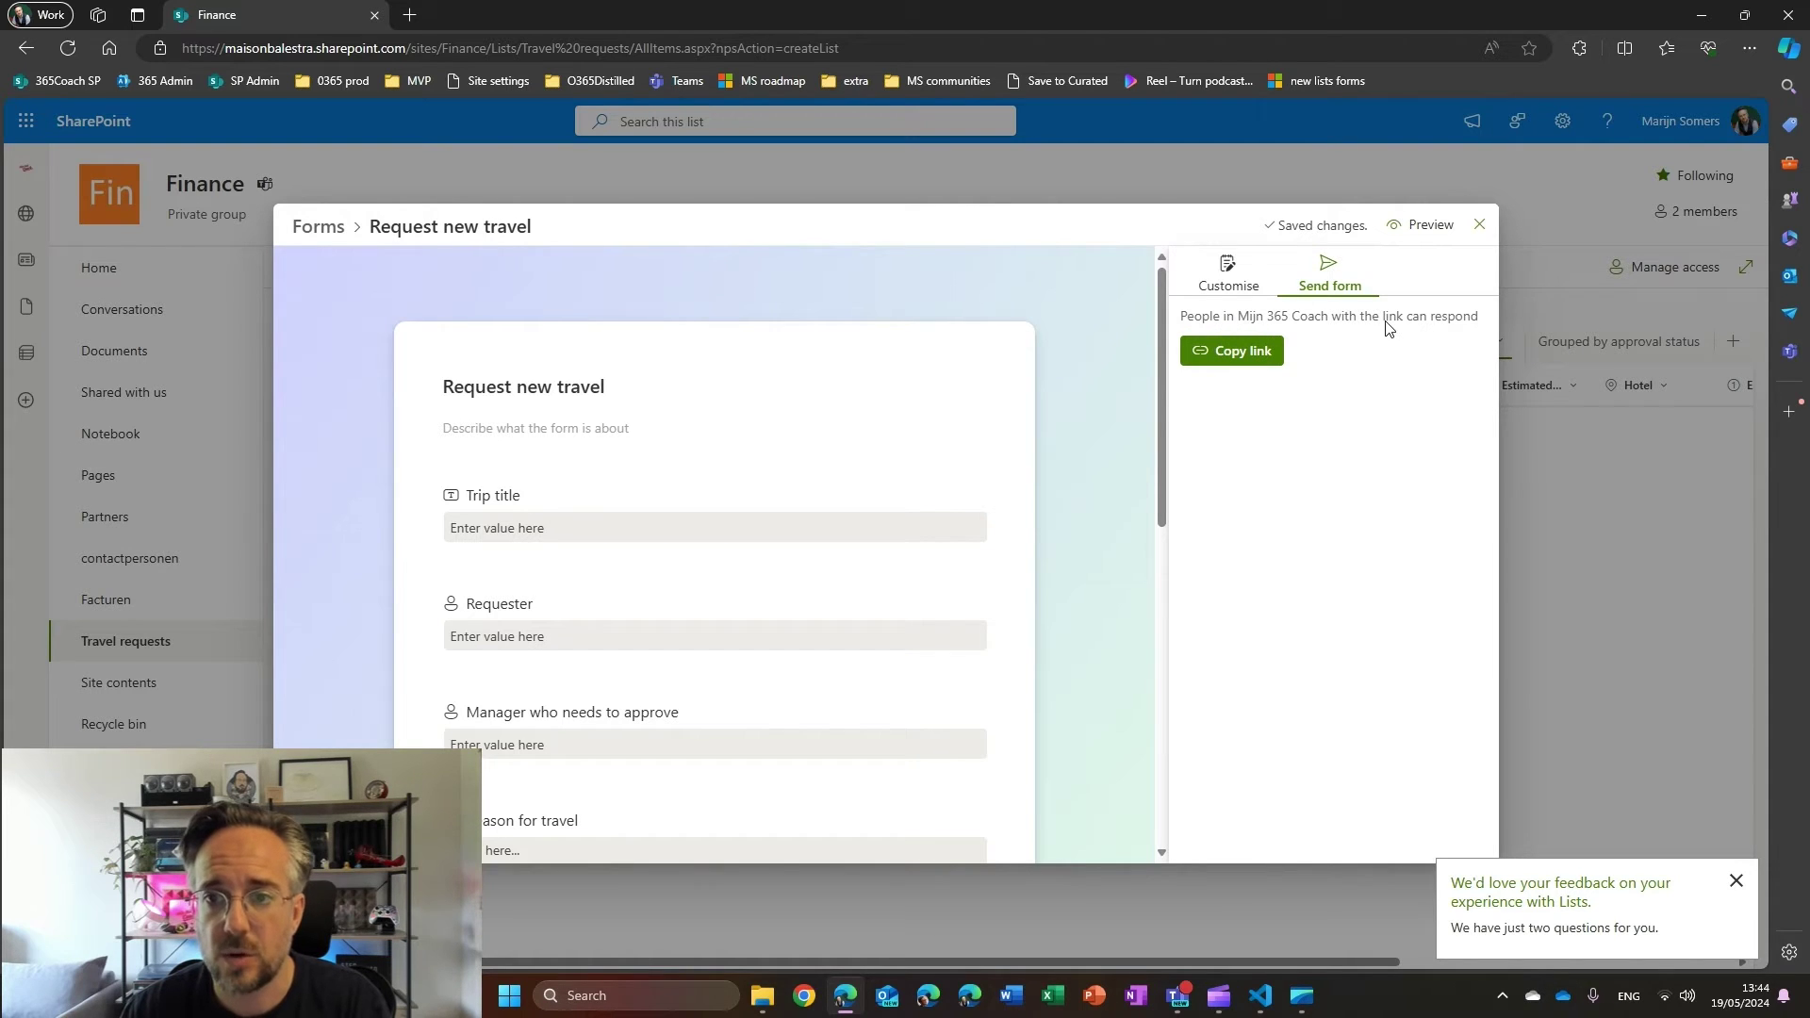
{"action": "left_click", "coordinate": [1255, 367]}
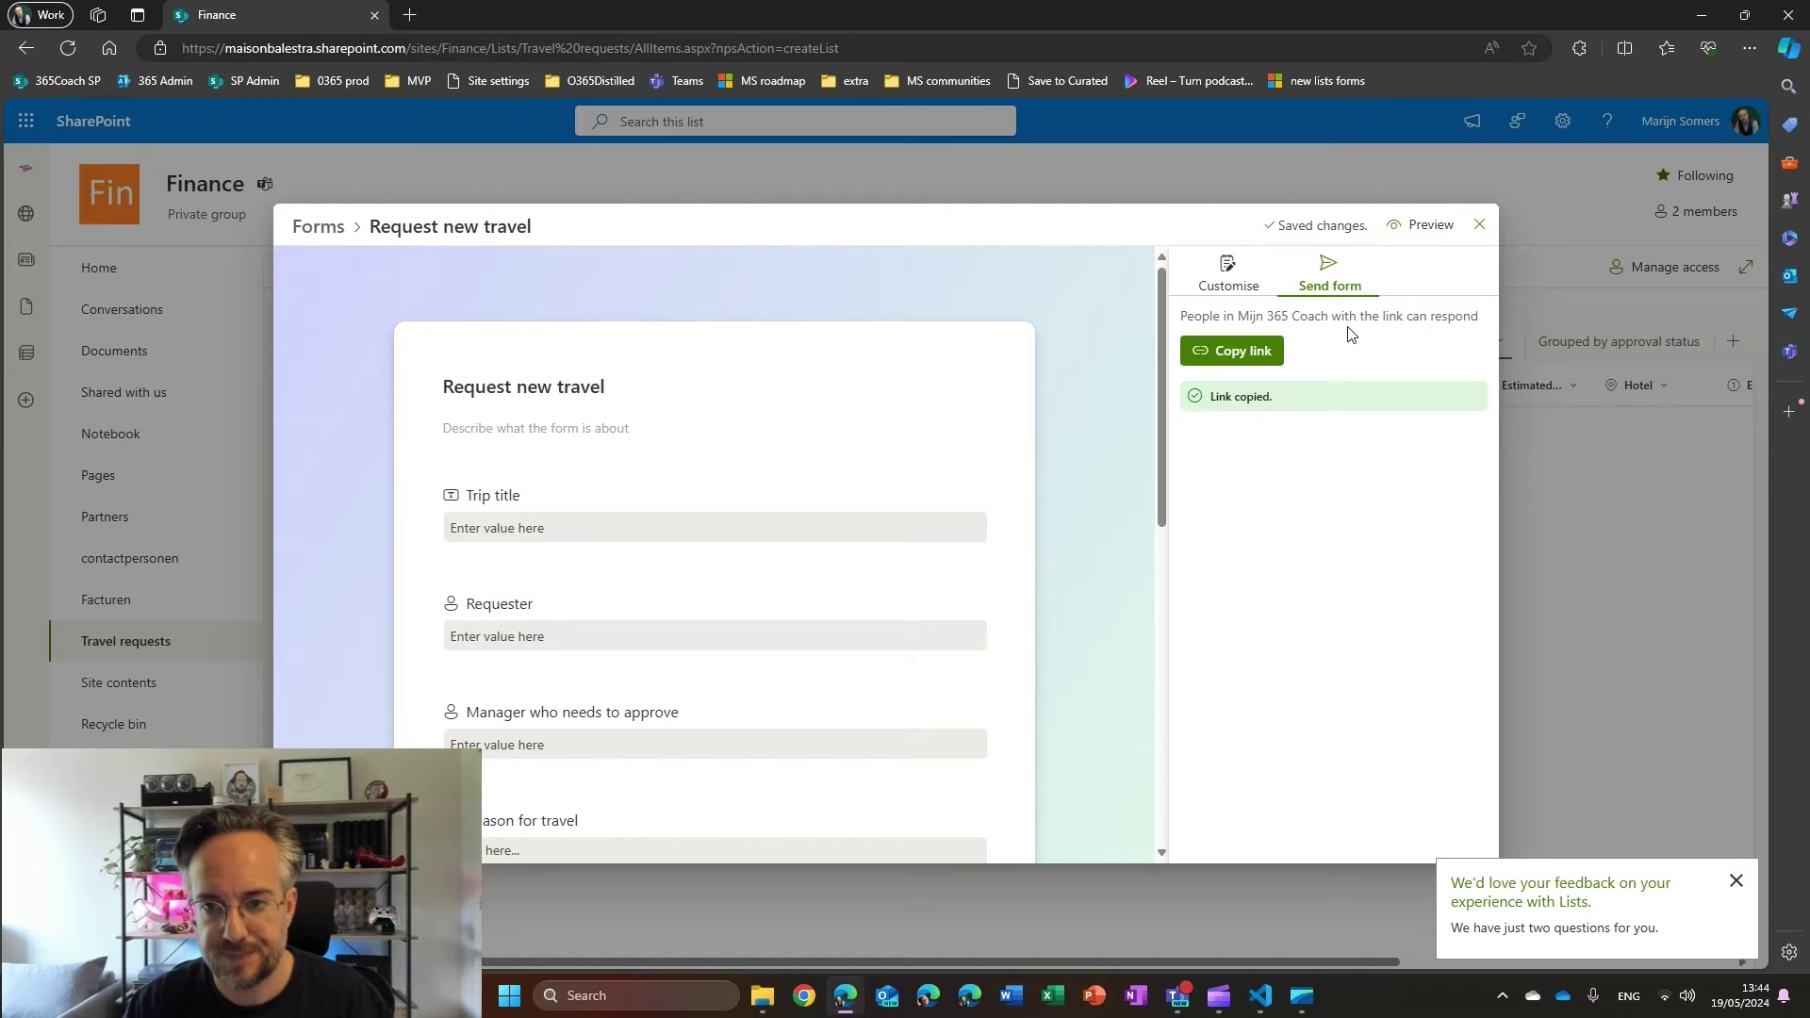
{"action": "left_click", "coordinate": [1479, 225]}
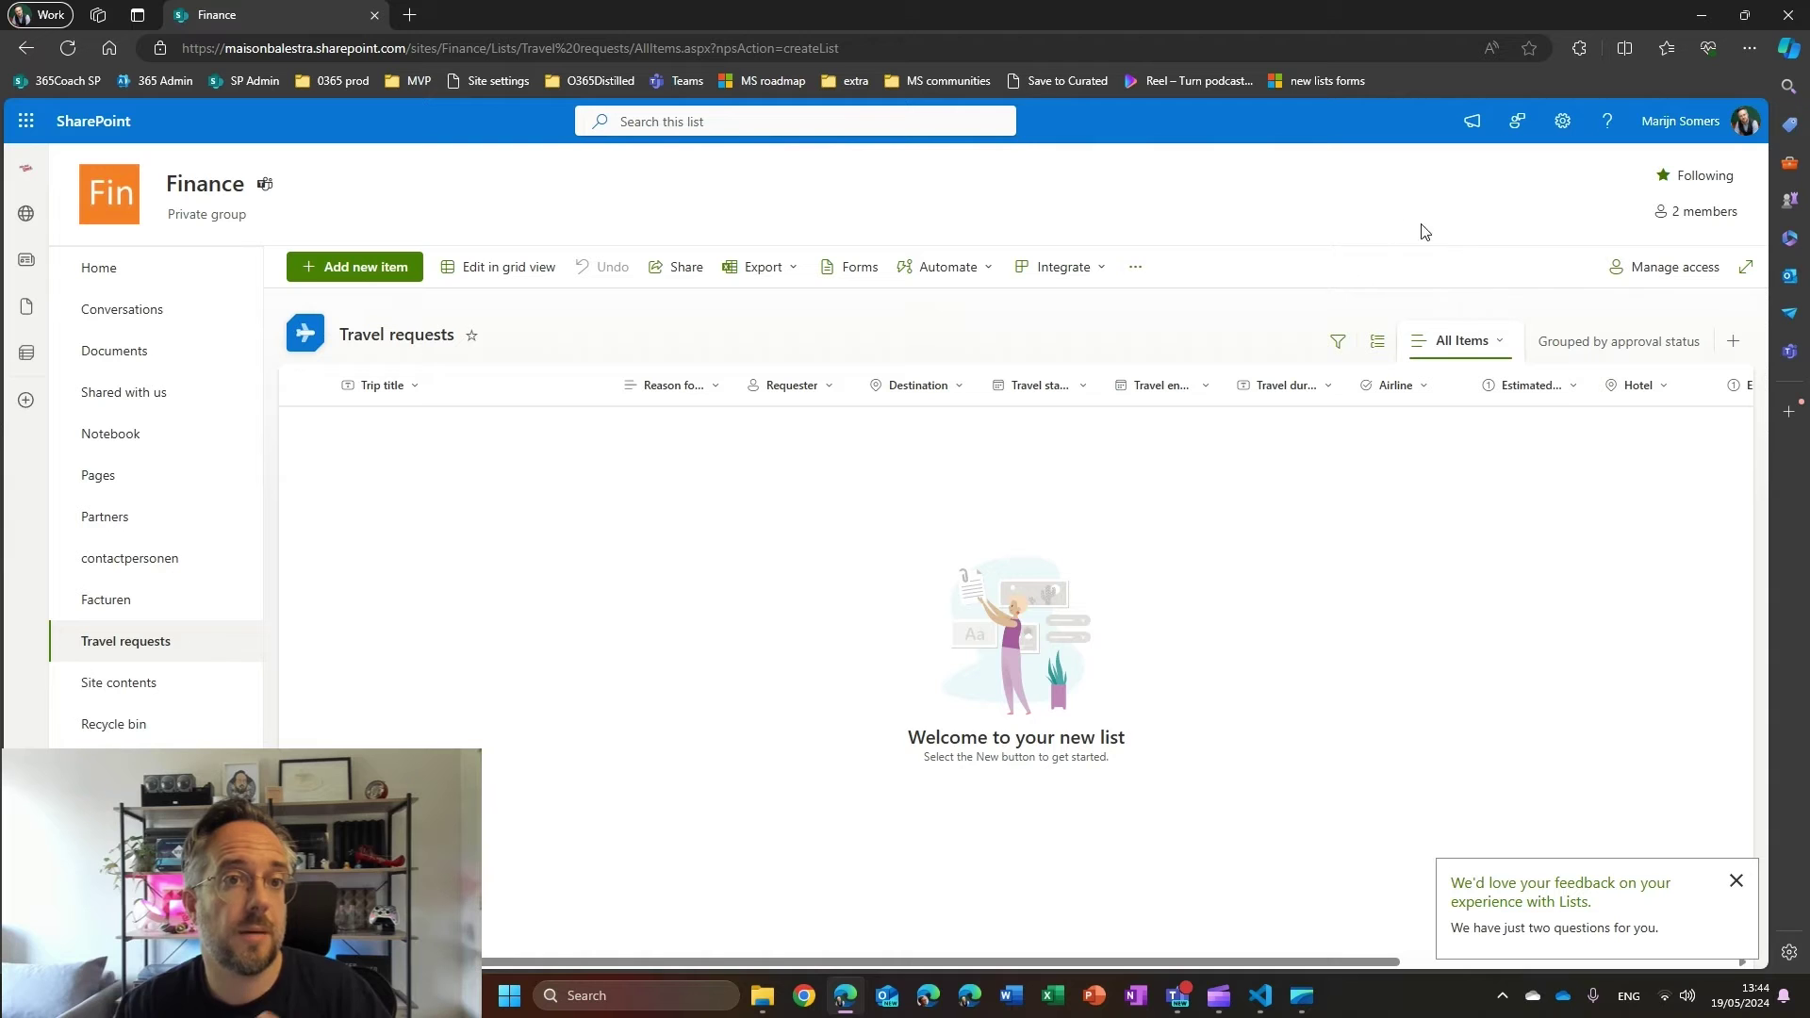
Load the copied form link in a new browser tab
{"action": "left_click", "coordinate": [407, 15]}
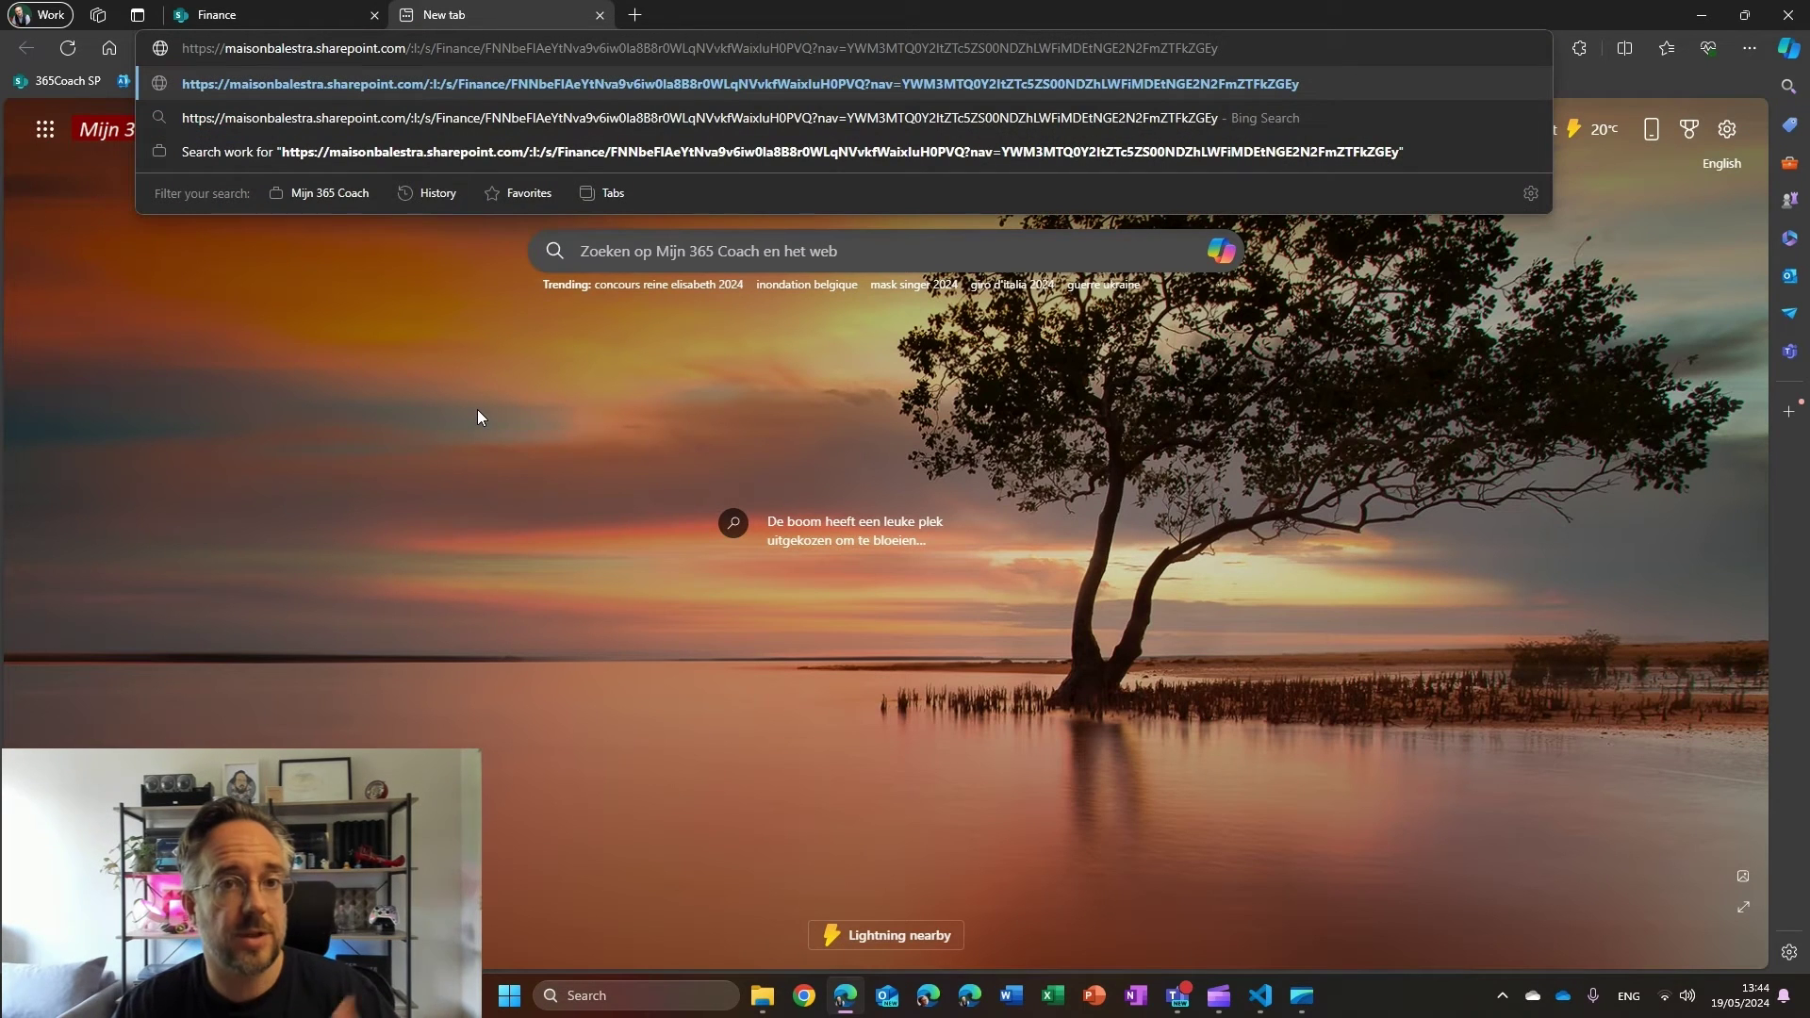
{"action": "key", "text": "Return"}
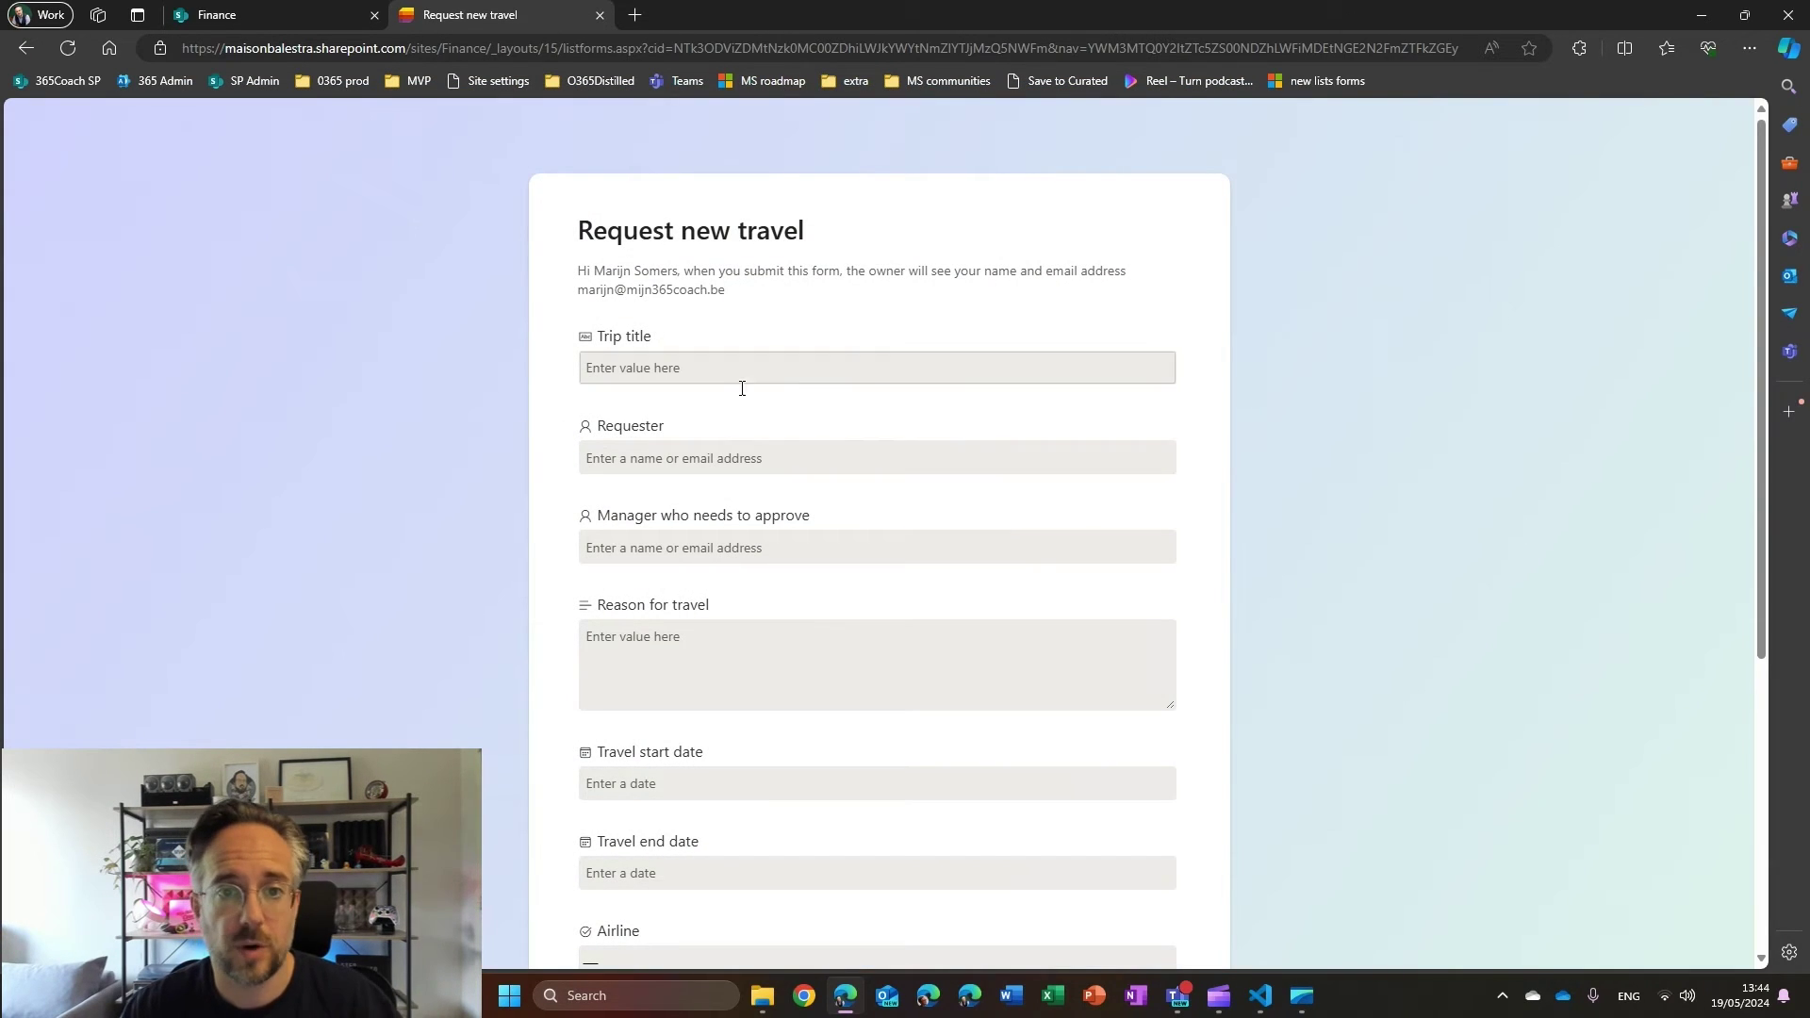
{"action": "scroll", "coordinate": [795, 529], "scroll_direction": "down", "scroll_amount": 5}
{"action": "scroll", "coordinate": [852, 622], "scroll_direction": "up", "scroll_amount": 5}
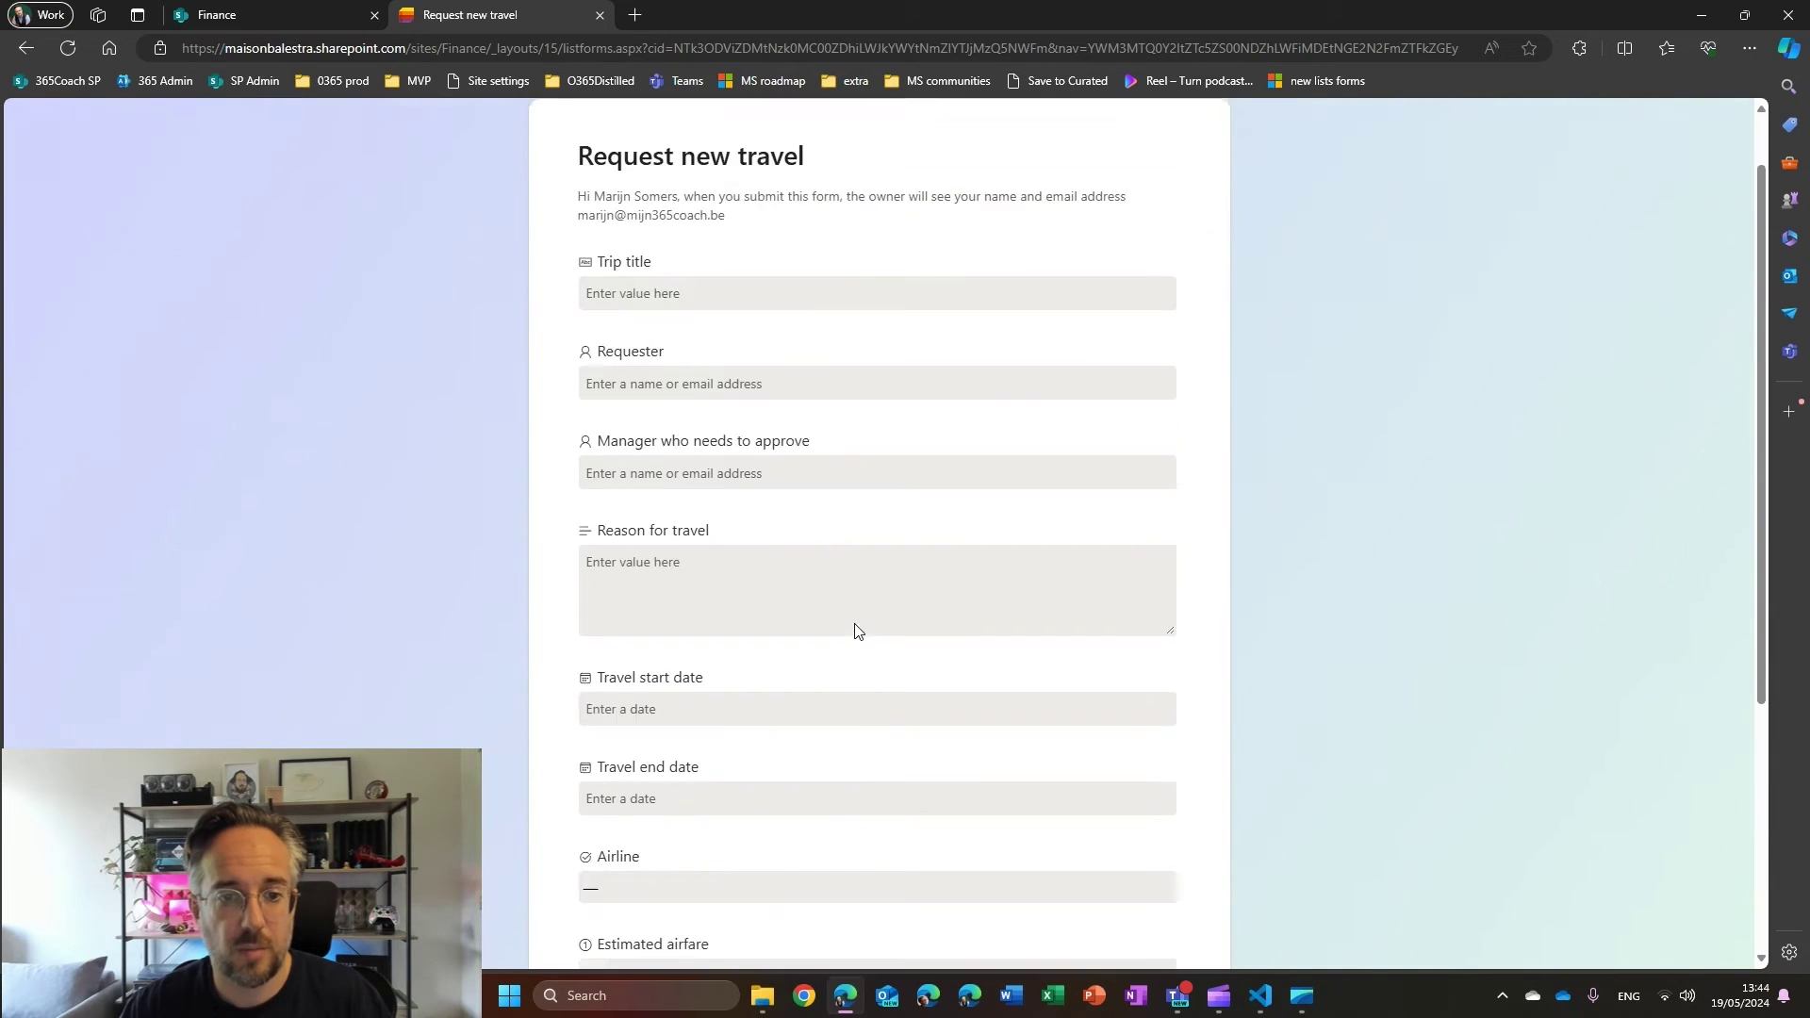
Fill in trip title 'Stockholm for ESPC', a requester from the suggestions, and reason 'ESPC'
{"action": "left_click", "coordinate": [760, 272]}
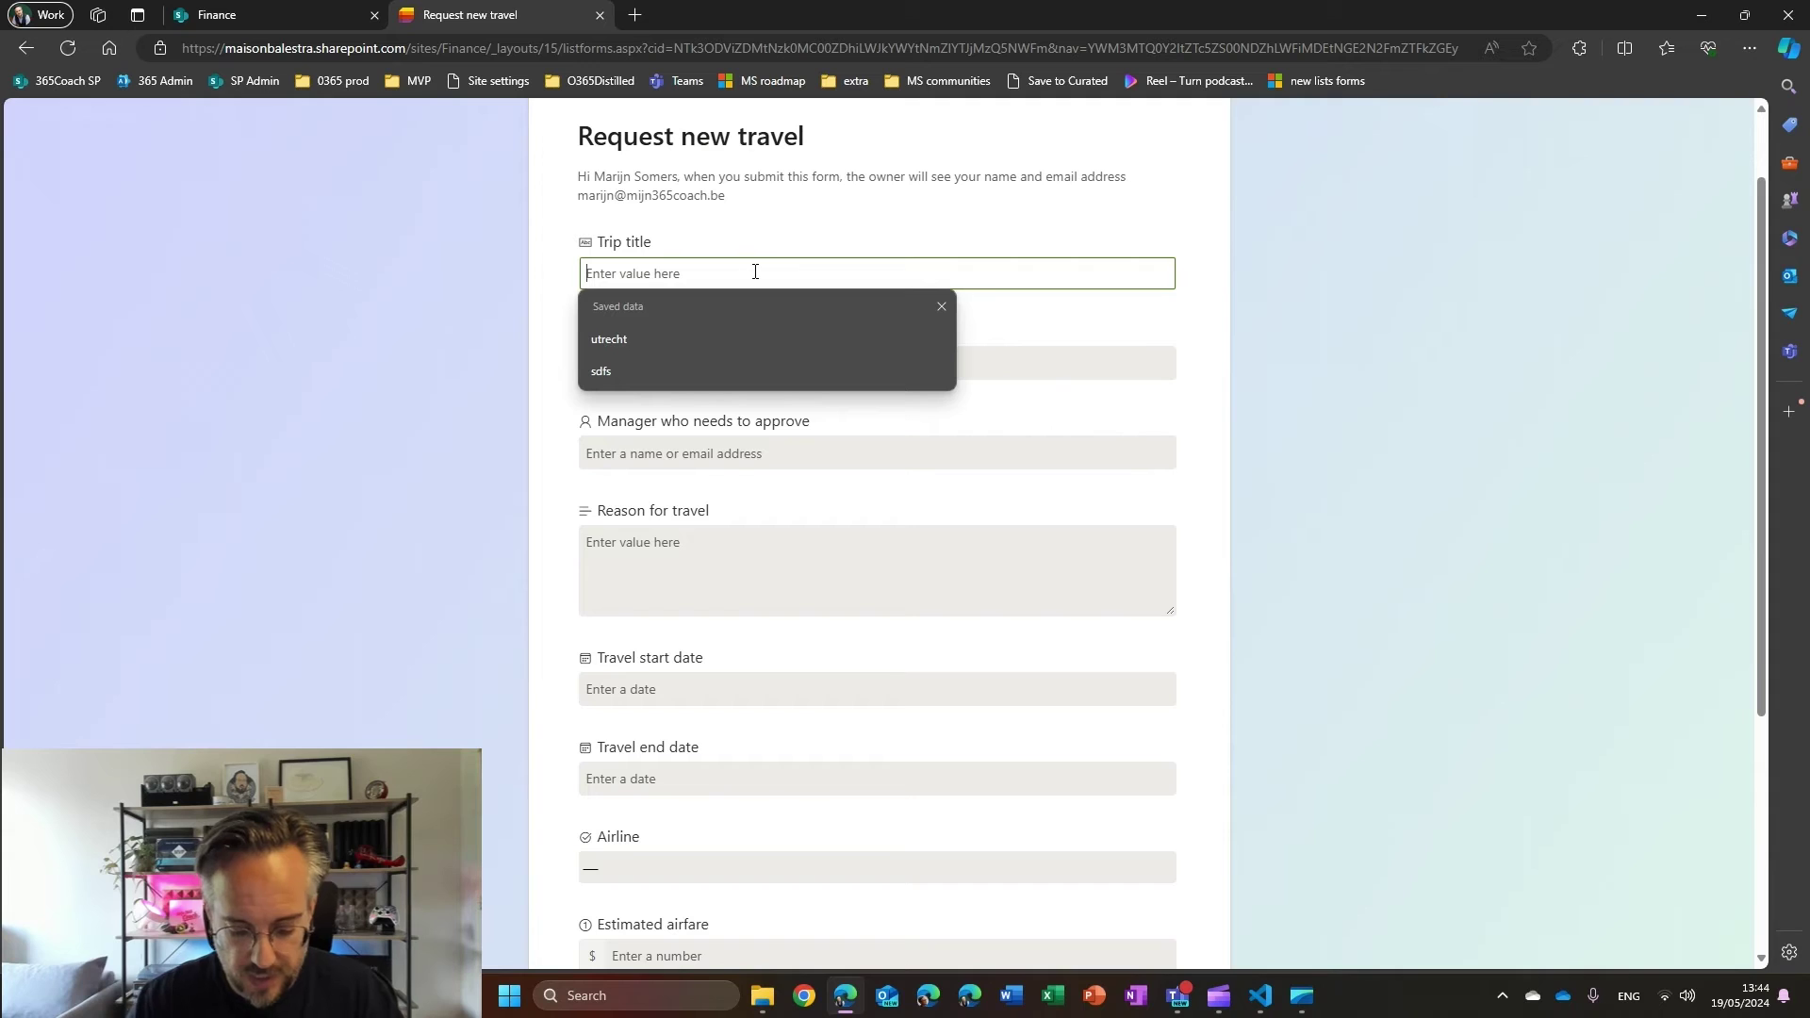
{"action": "type", "text": "Stoc"}
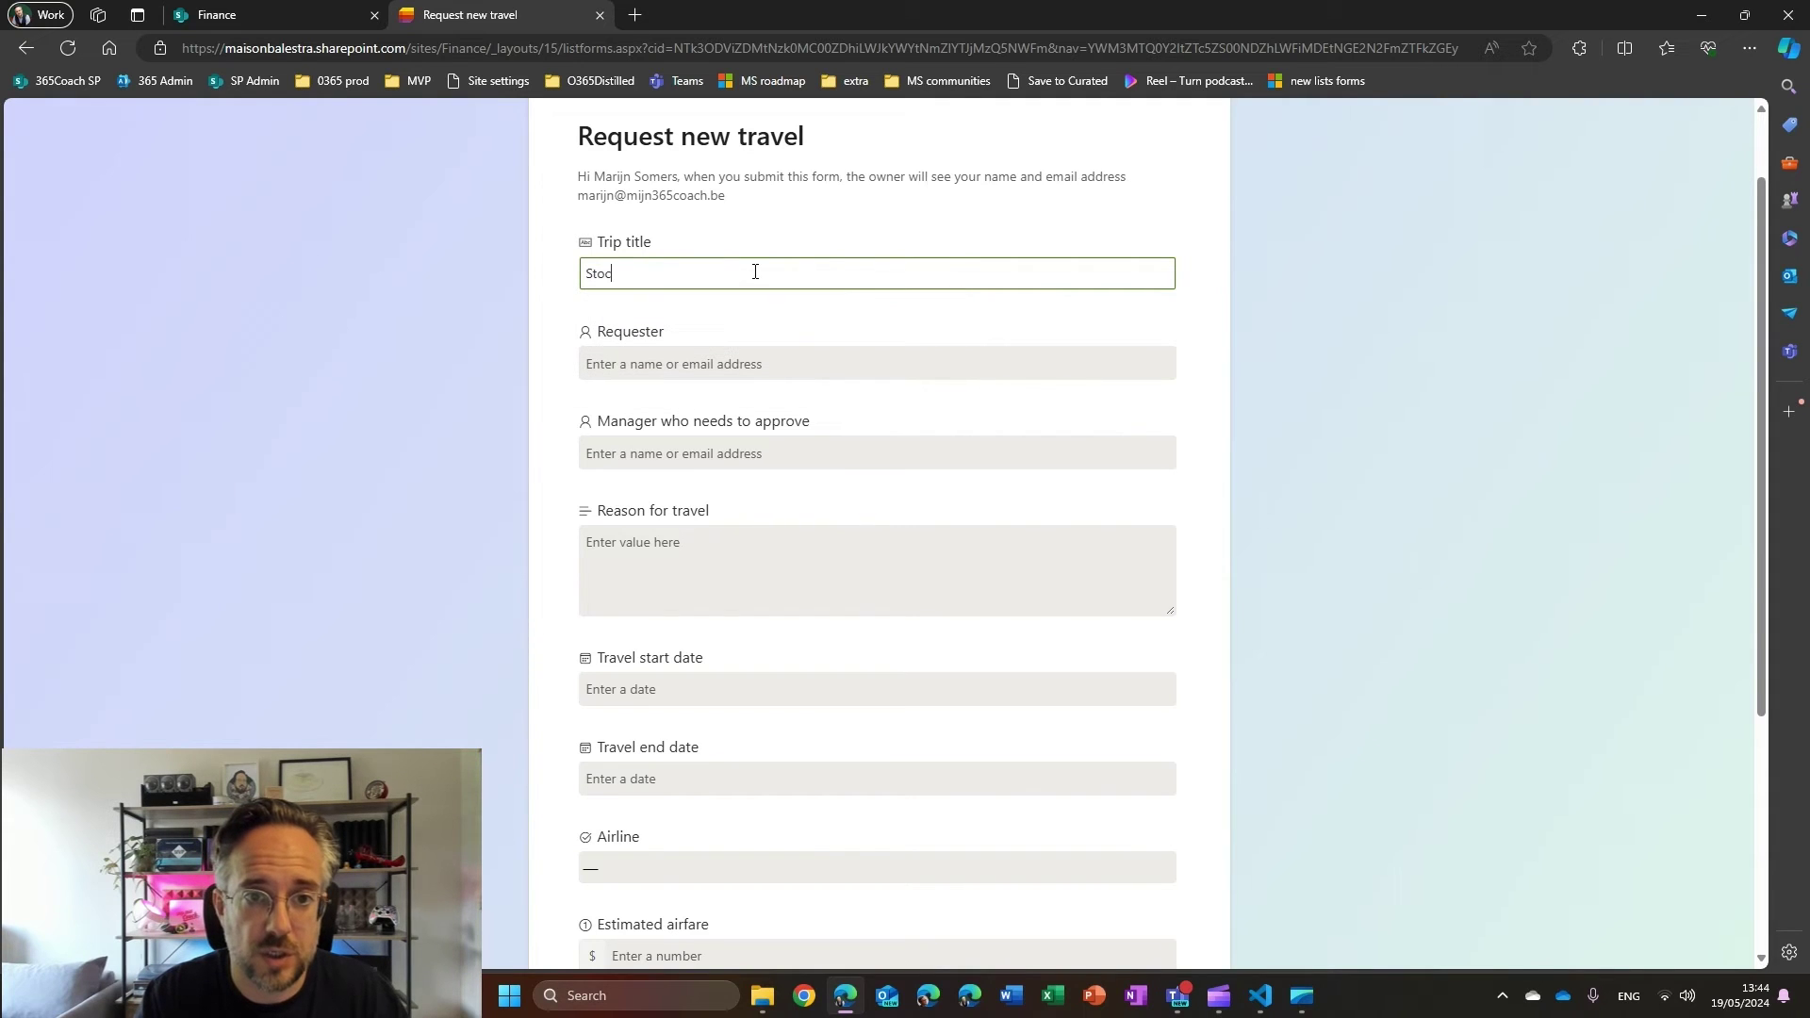
{"action": "type", "text": "kholm for ESPC"}
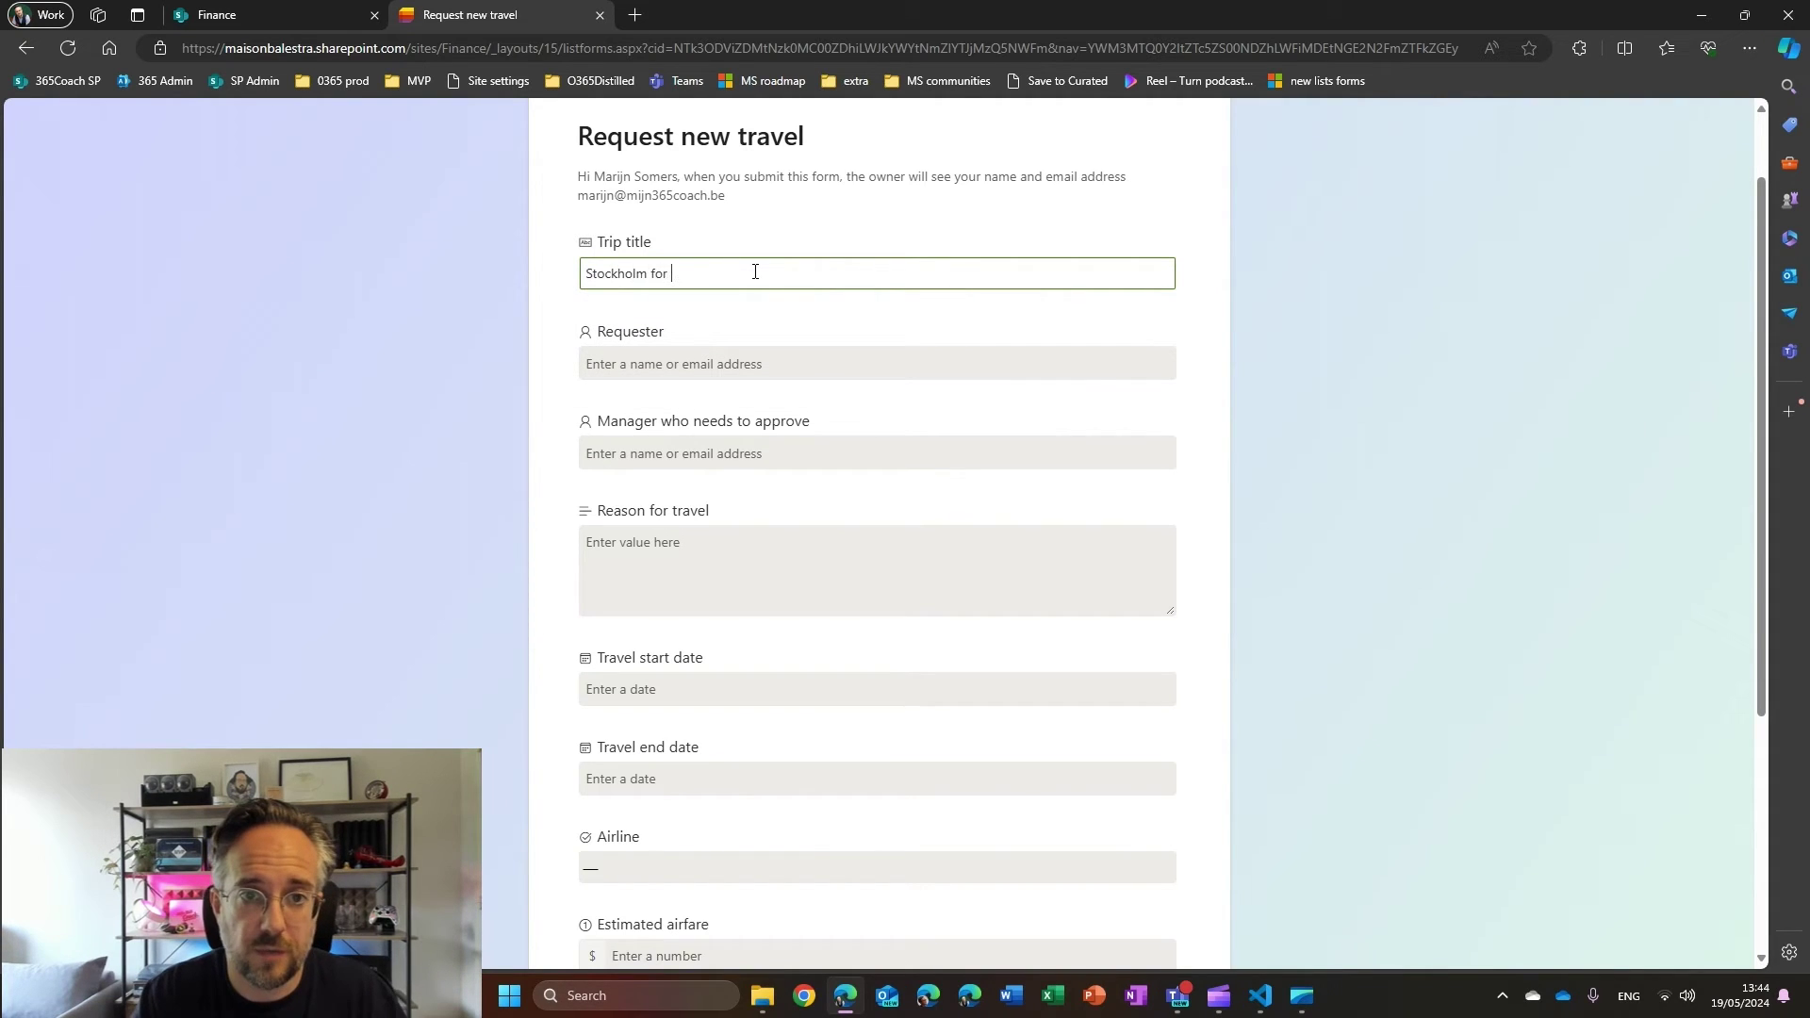
{"action": "left_click", "coordinate": [688, 363]}
{"action": "type", "text": "marijn"}
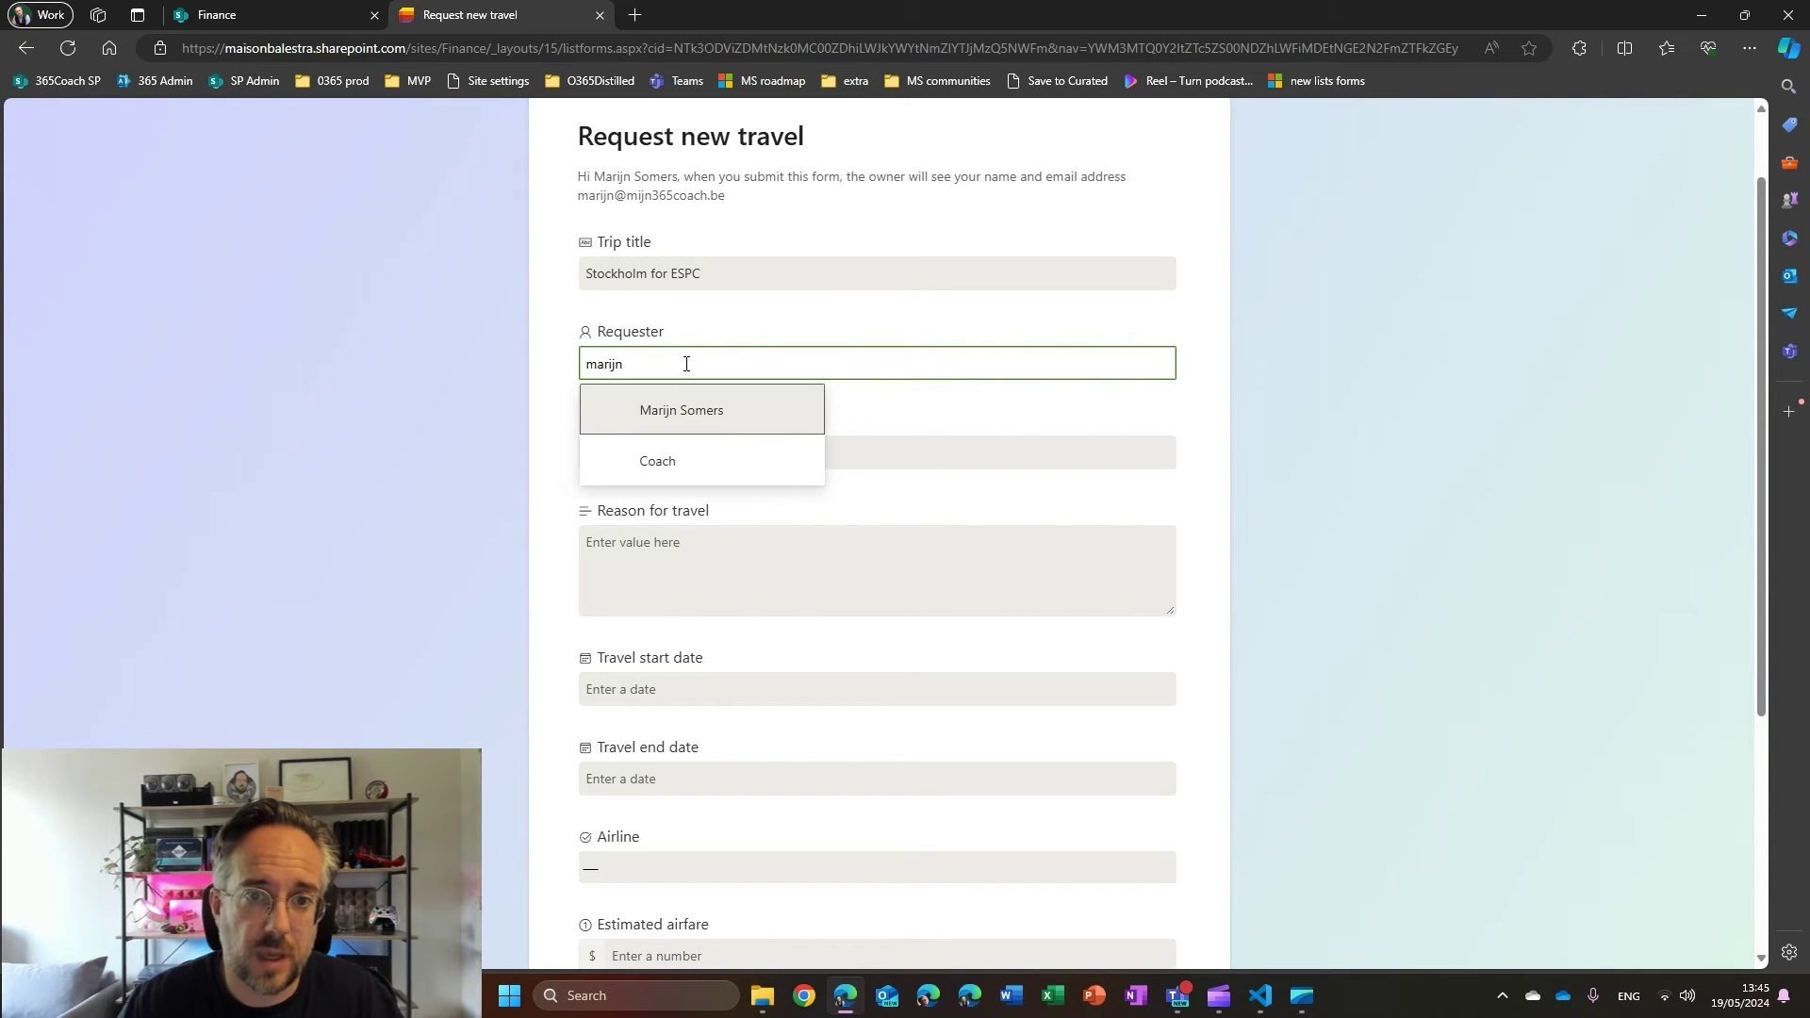
{"action": "left_click", "coordinate": [677, 409]}
{"action": "left_click", "coordinate": [698, 562]}
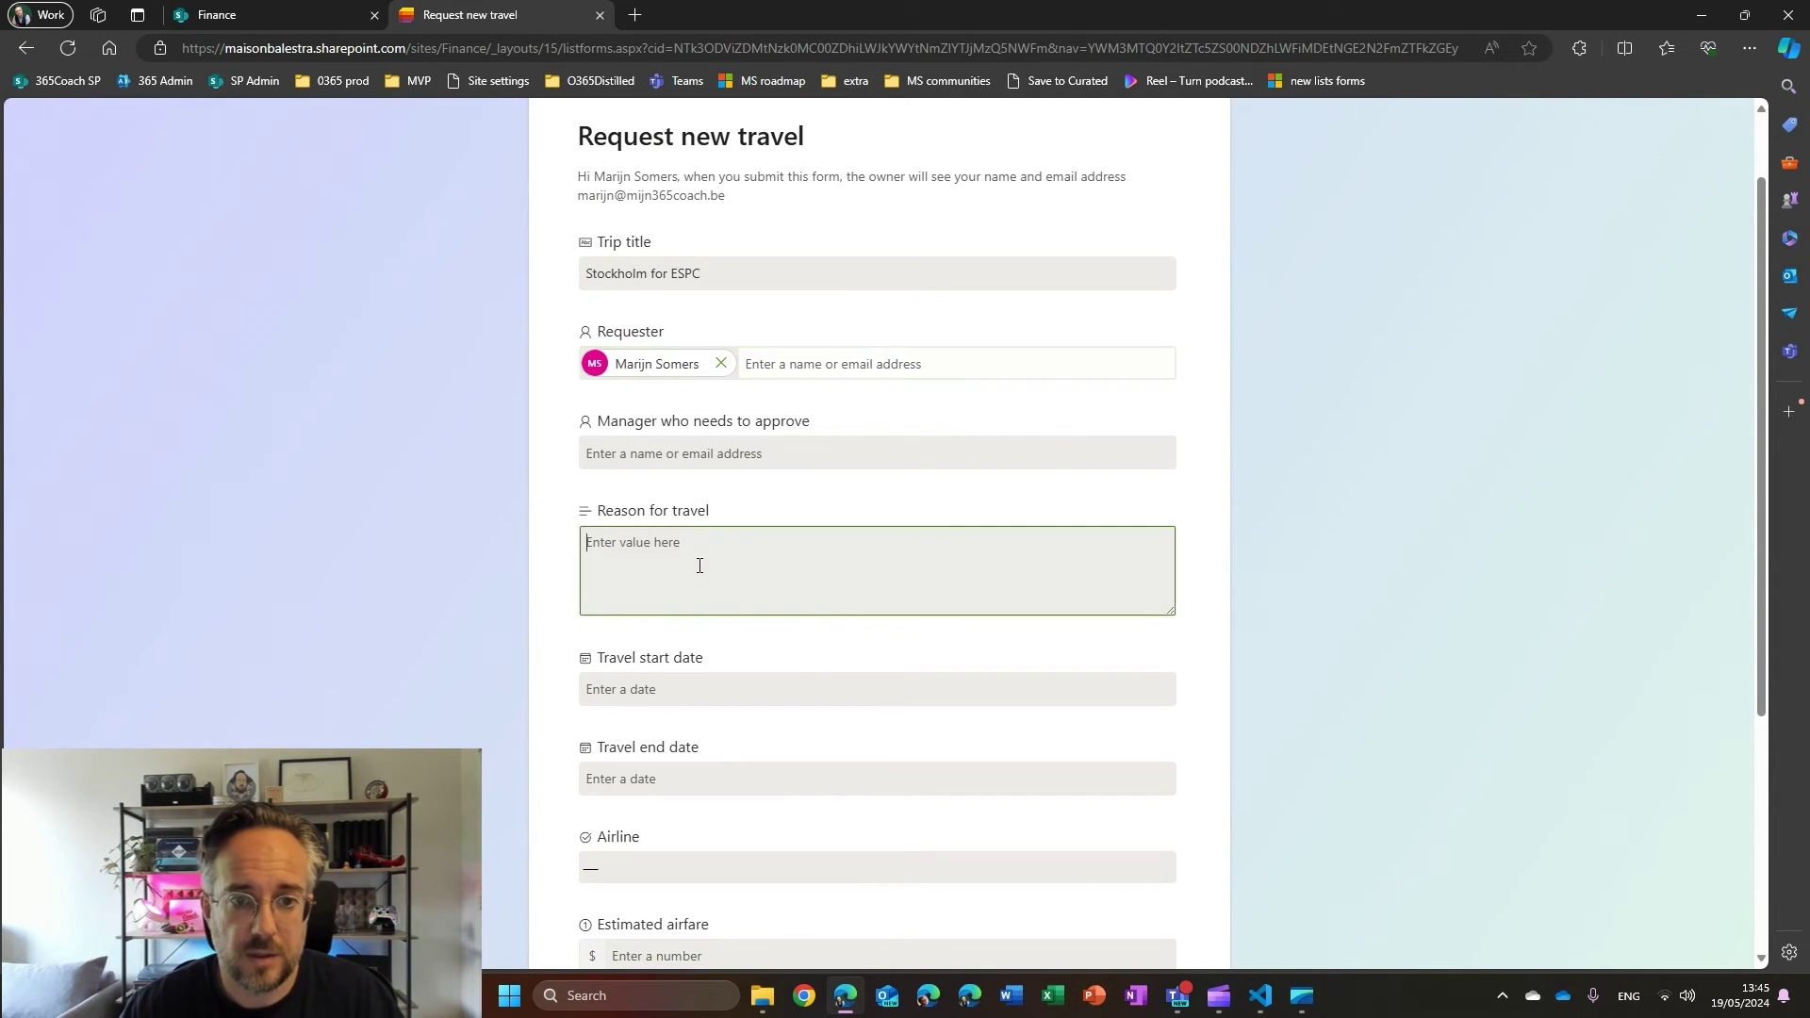
{"action": "type", "text": "ESPC"}
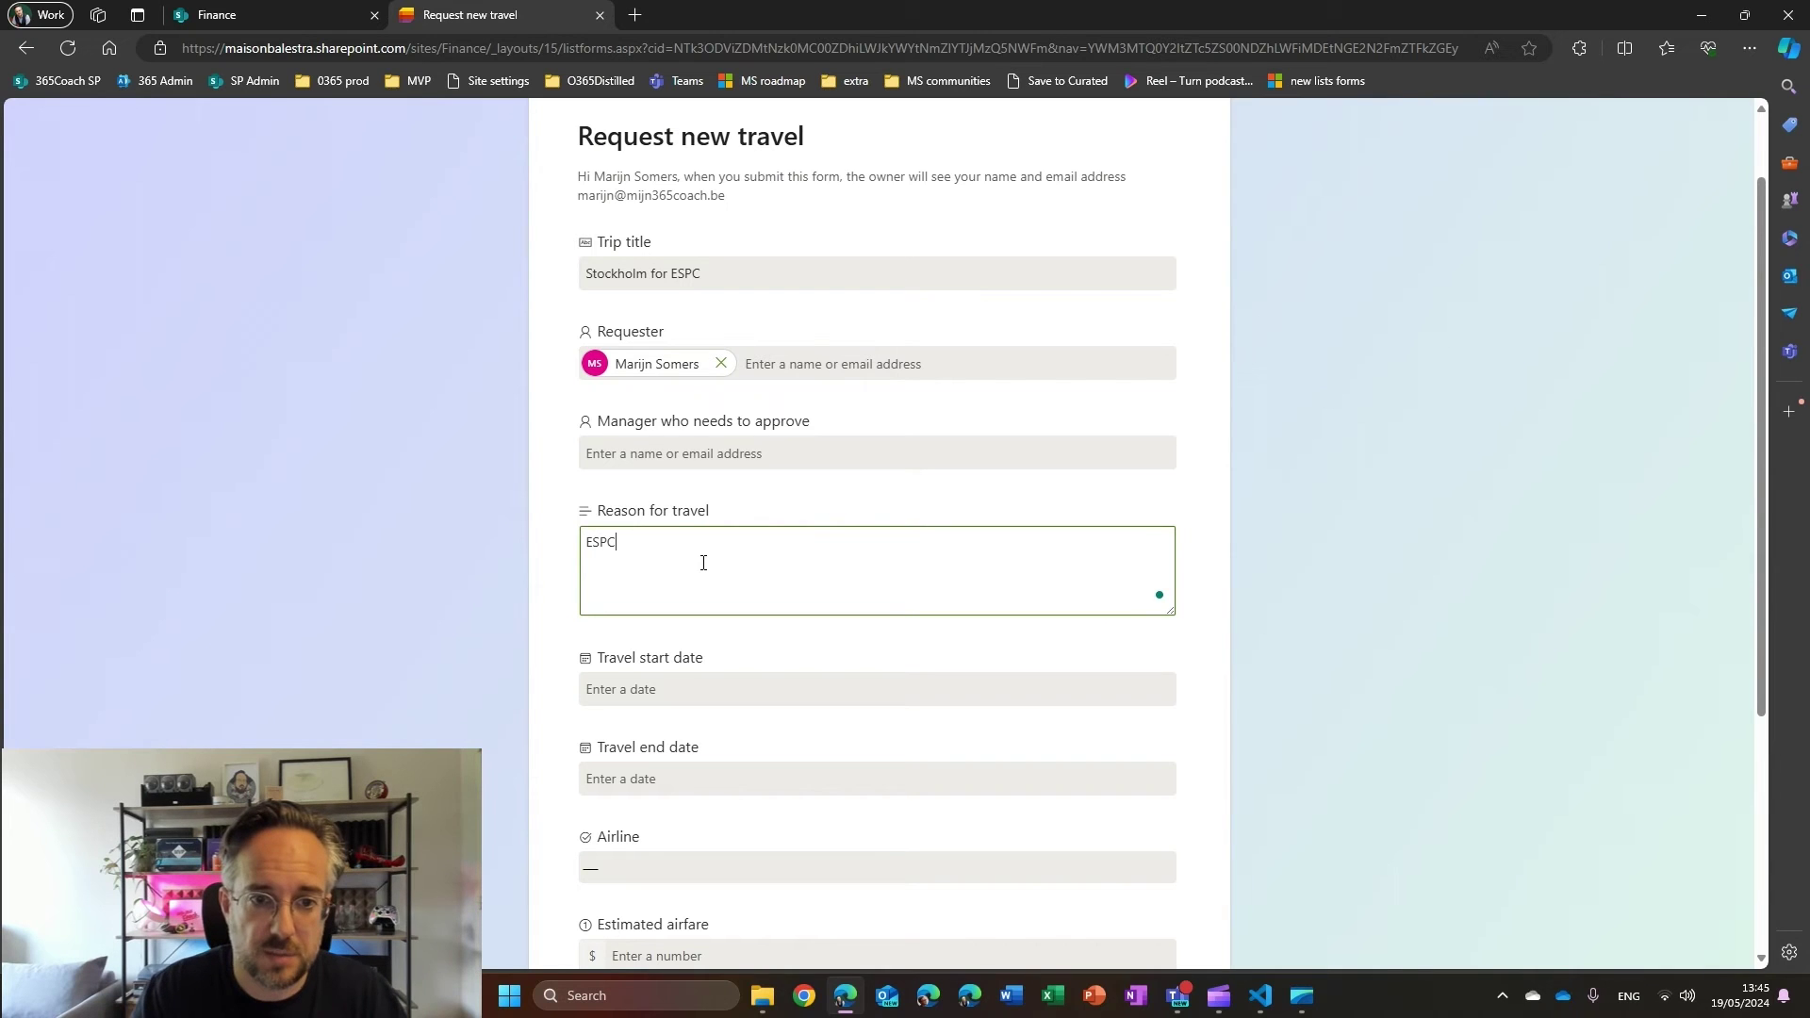
{"action": "scroll", "coordinate": [726, 570], "scroll_direction": "down", "scroll_amount": 3}
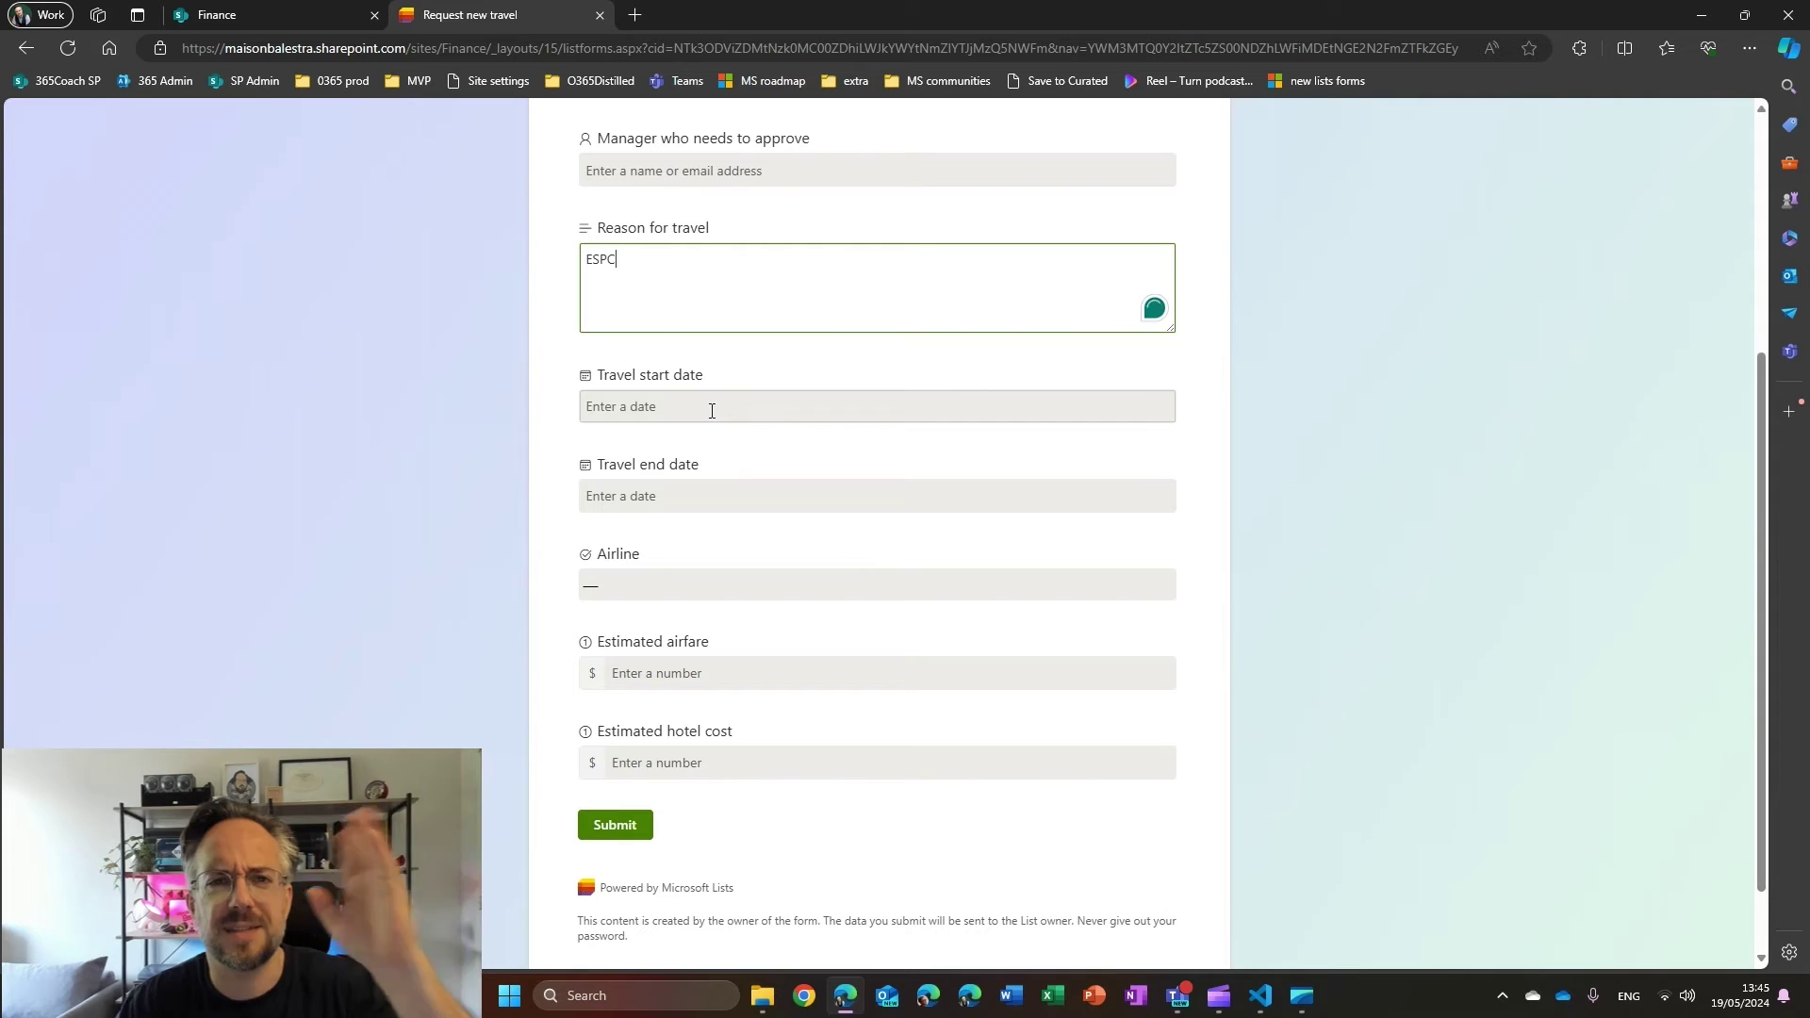
{"action": "scroll", "coordinate": [650, 464], "scroll_direction": "down", "scroll_amount": 1}
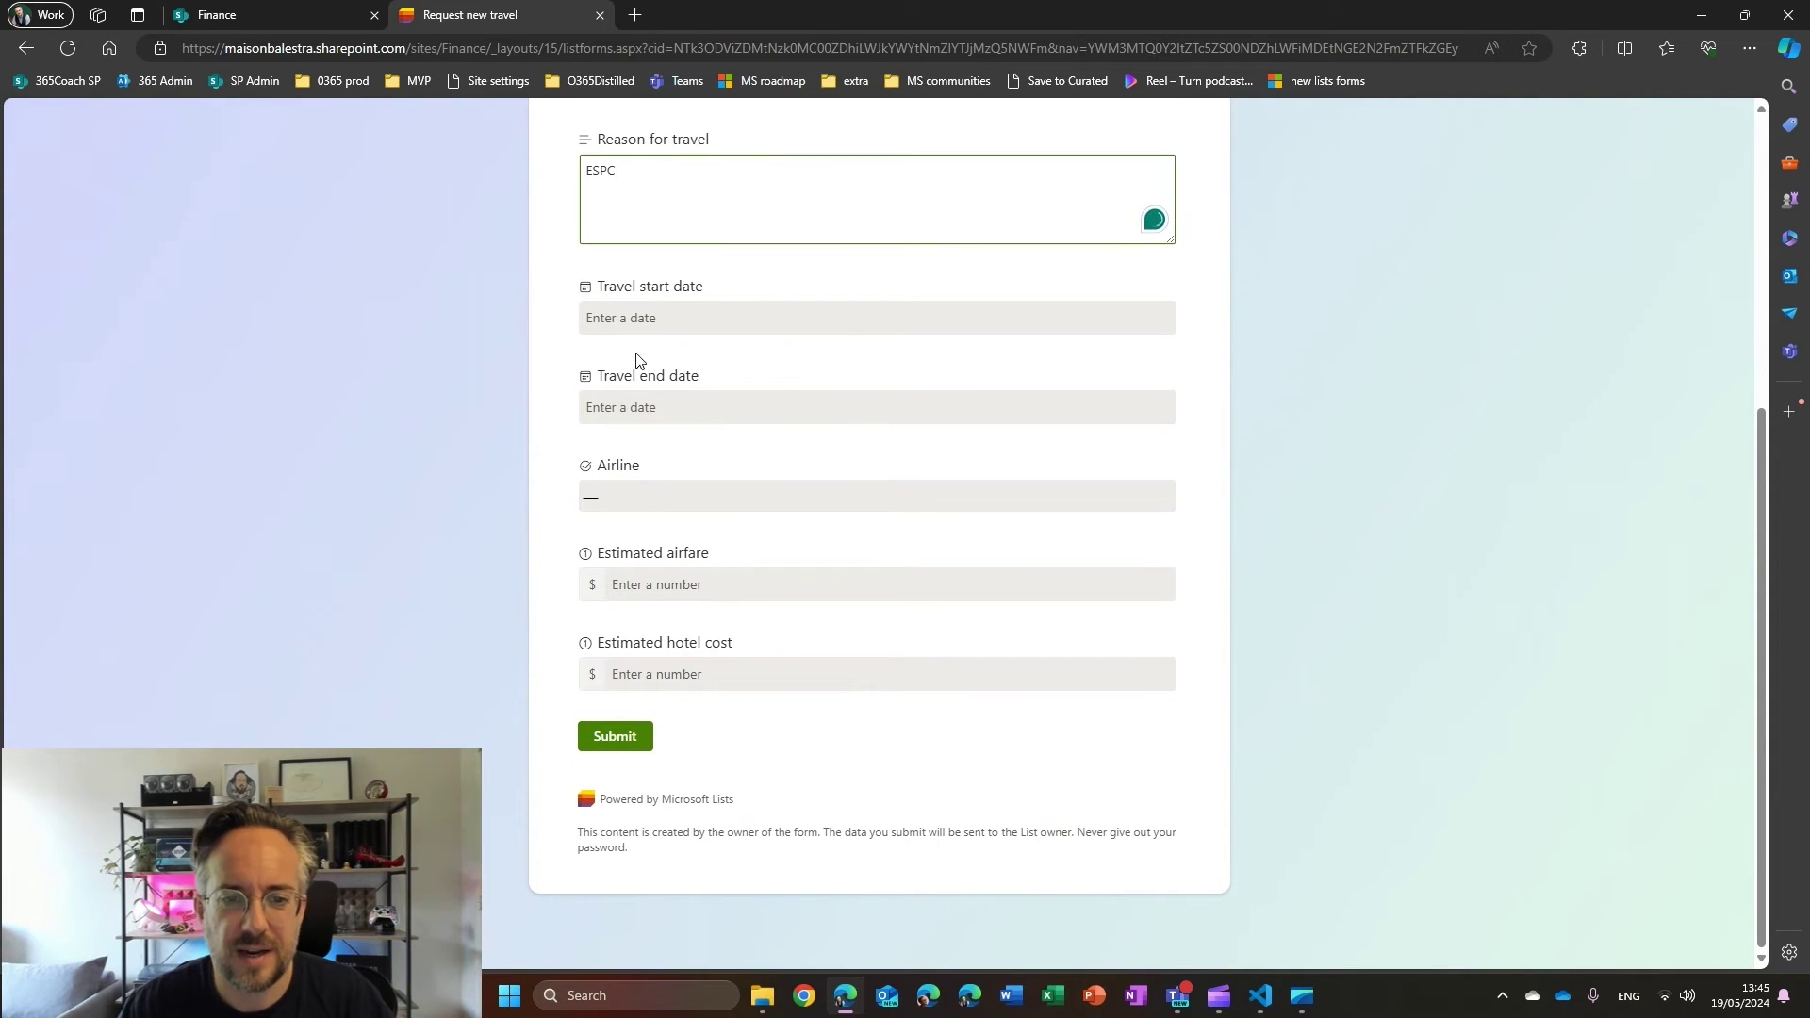
Submit the travel request and check the 'Thank you for requesting travel!' confirmation text
{"action": "left_click", "coordinate": [624, 744]}
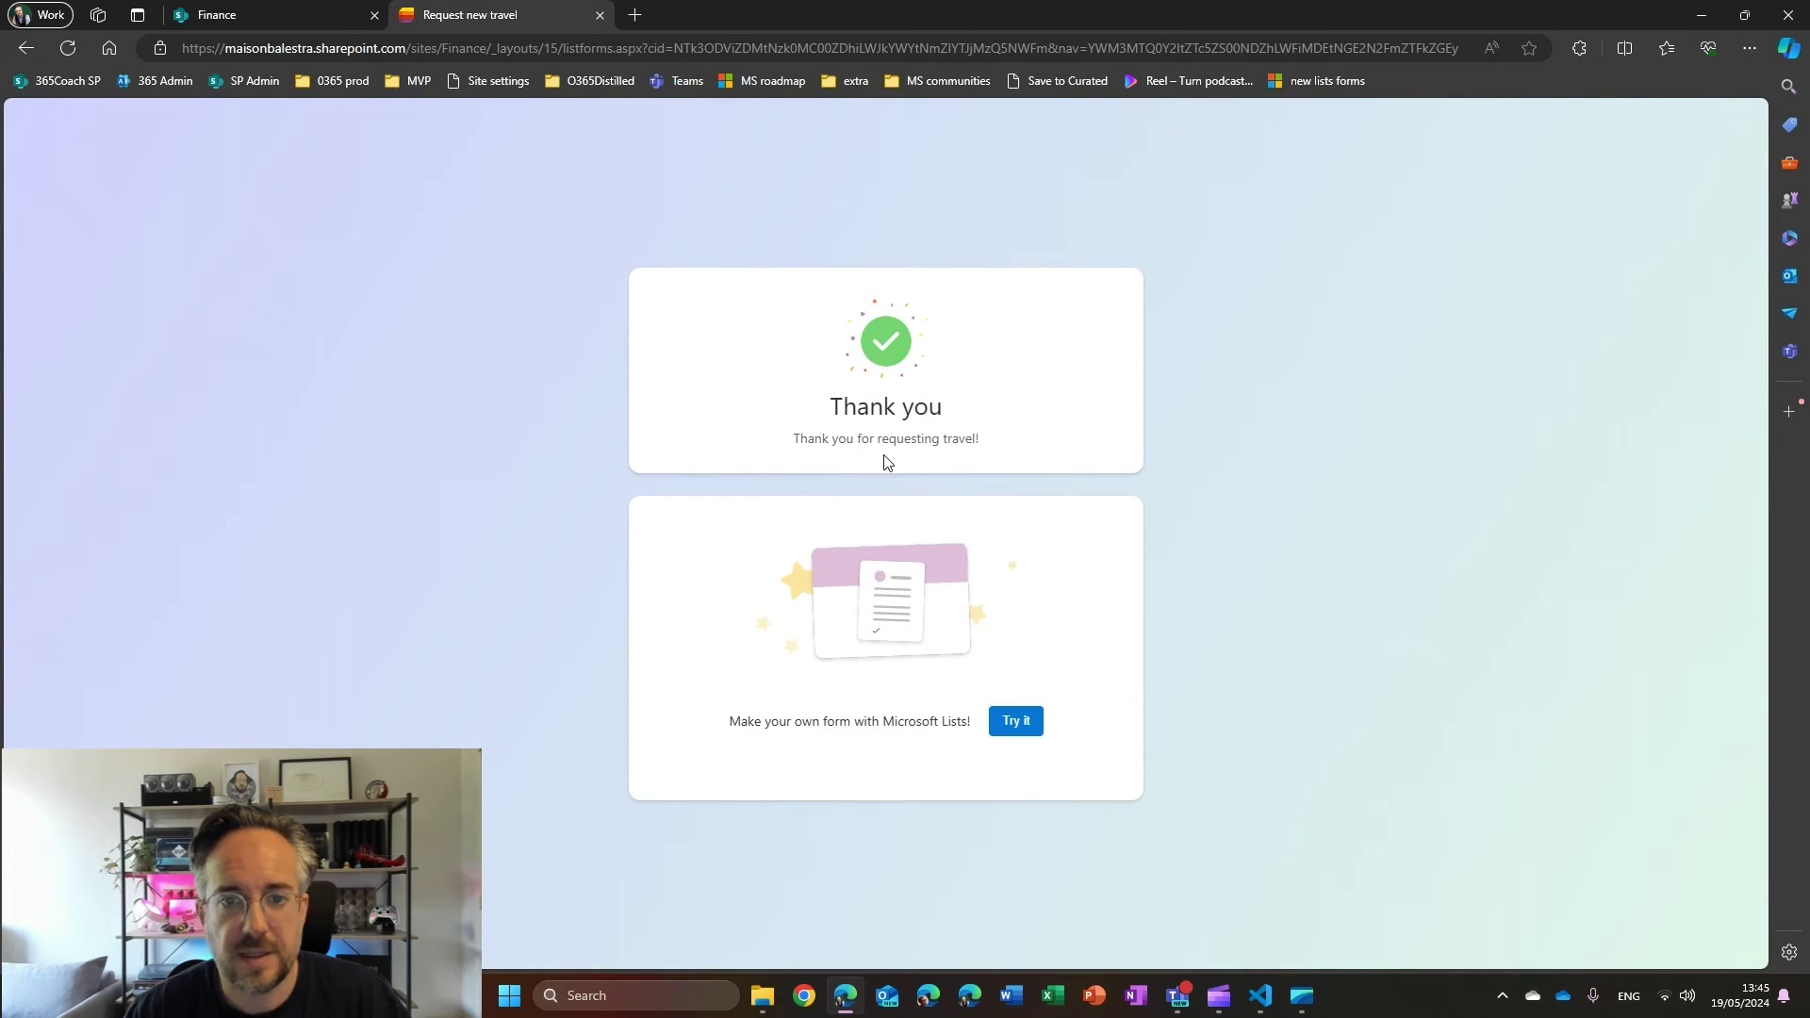
{"action": "left_click_drag", "start_coordinate": [798, 438], "coordinate": [981, 452]}
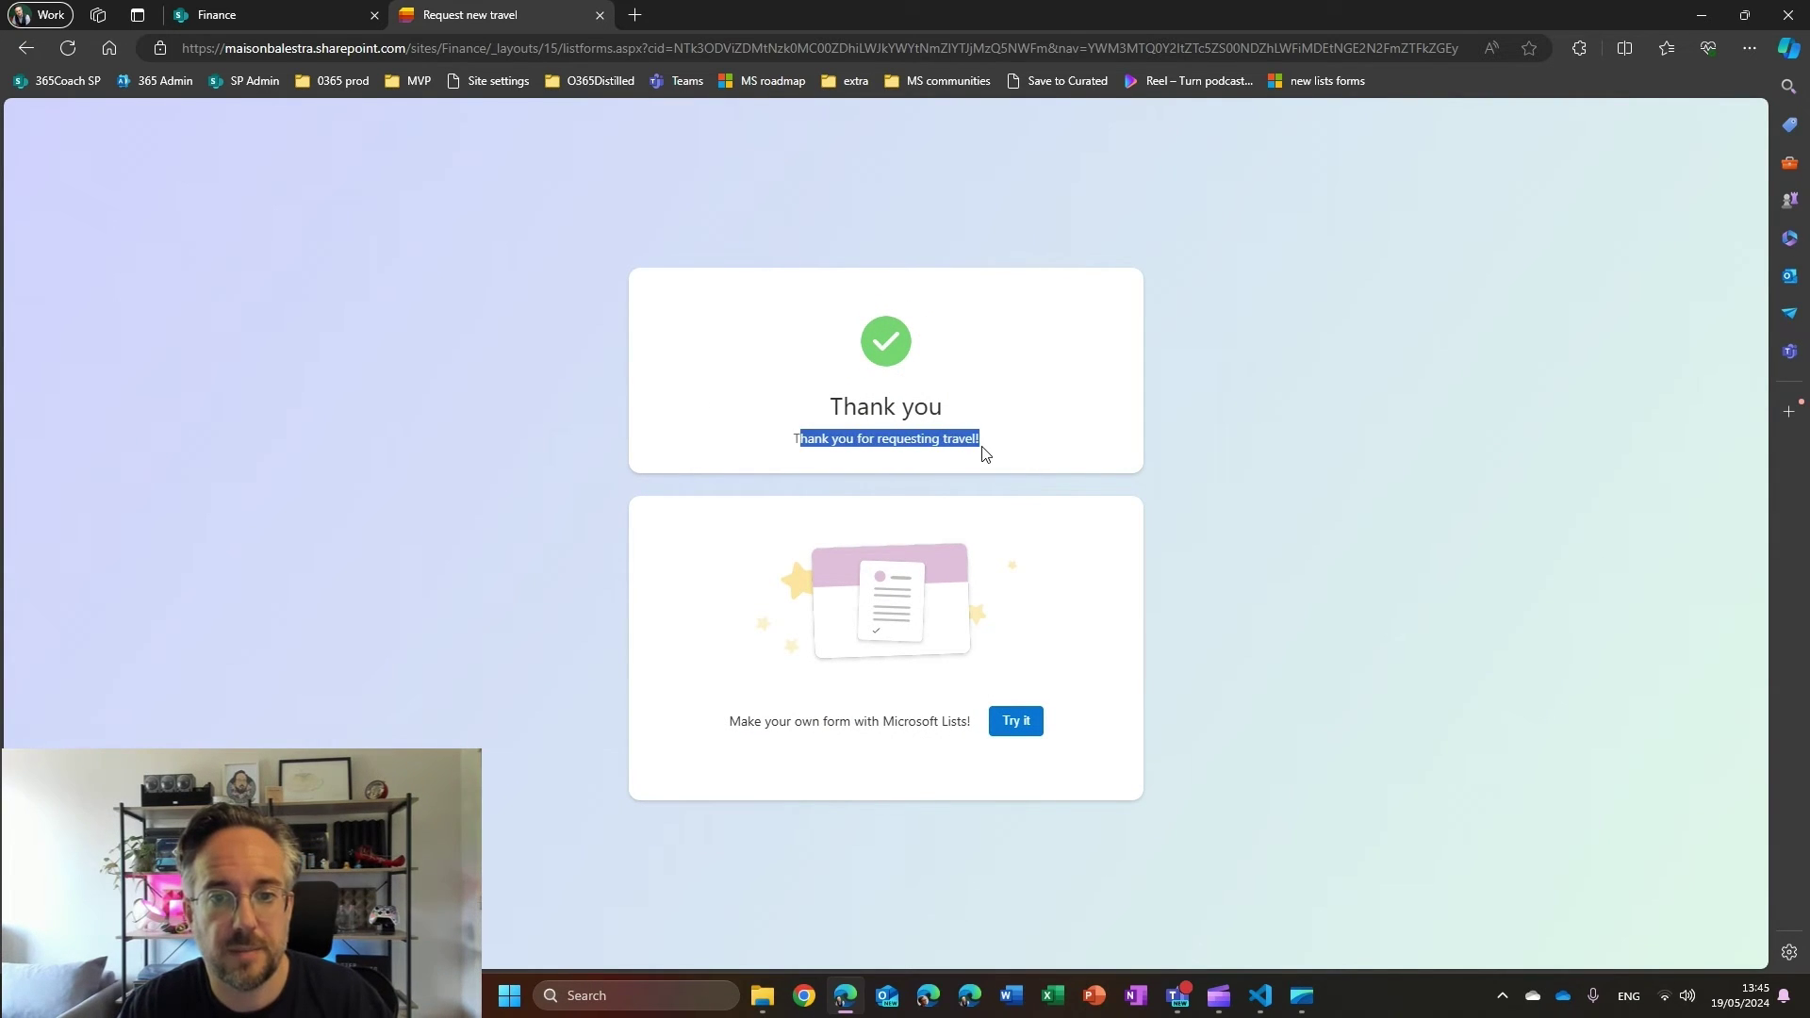
{"action": "left_click", "coordinate": [958, 454]}
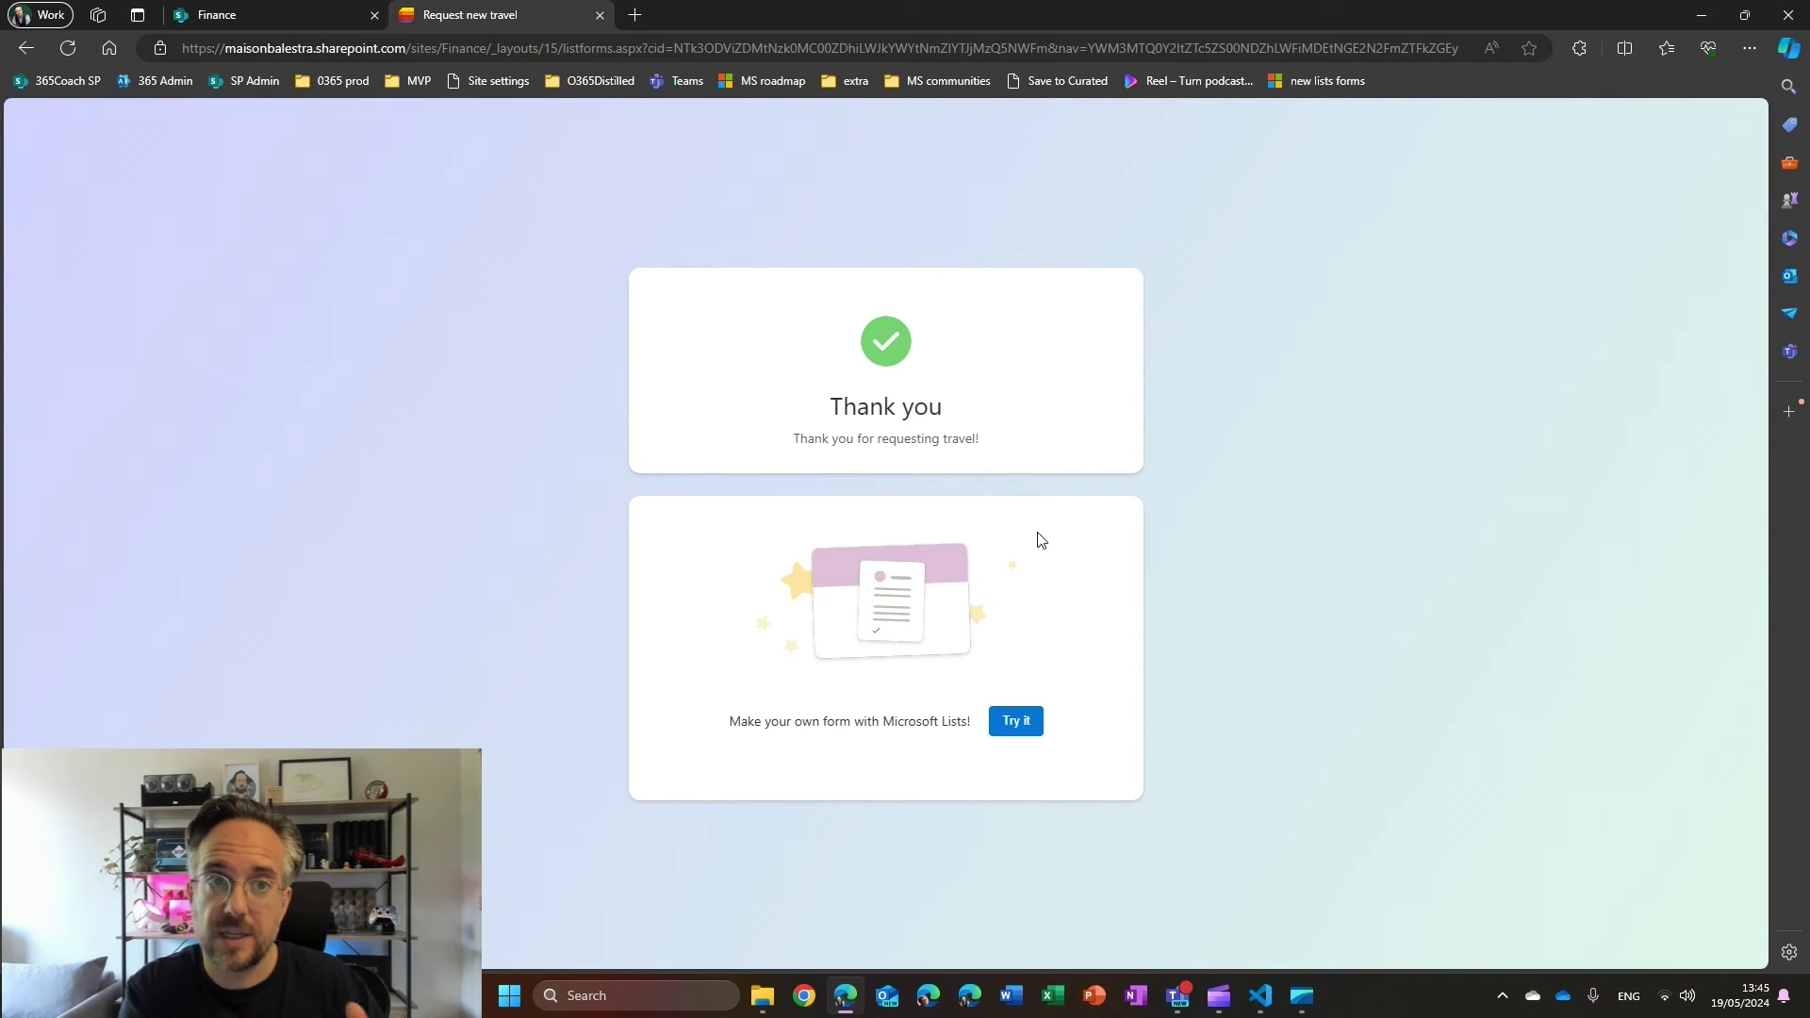
Reload the Travel requests list to show the 'Stockholm for ESPC' item, then open Forms
{"action": "left_click", "coordinate": [247, 15]}
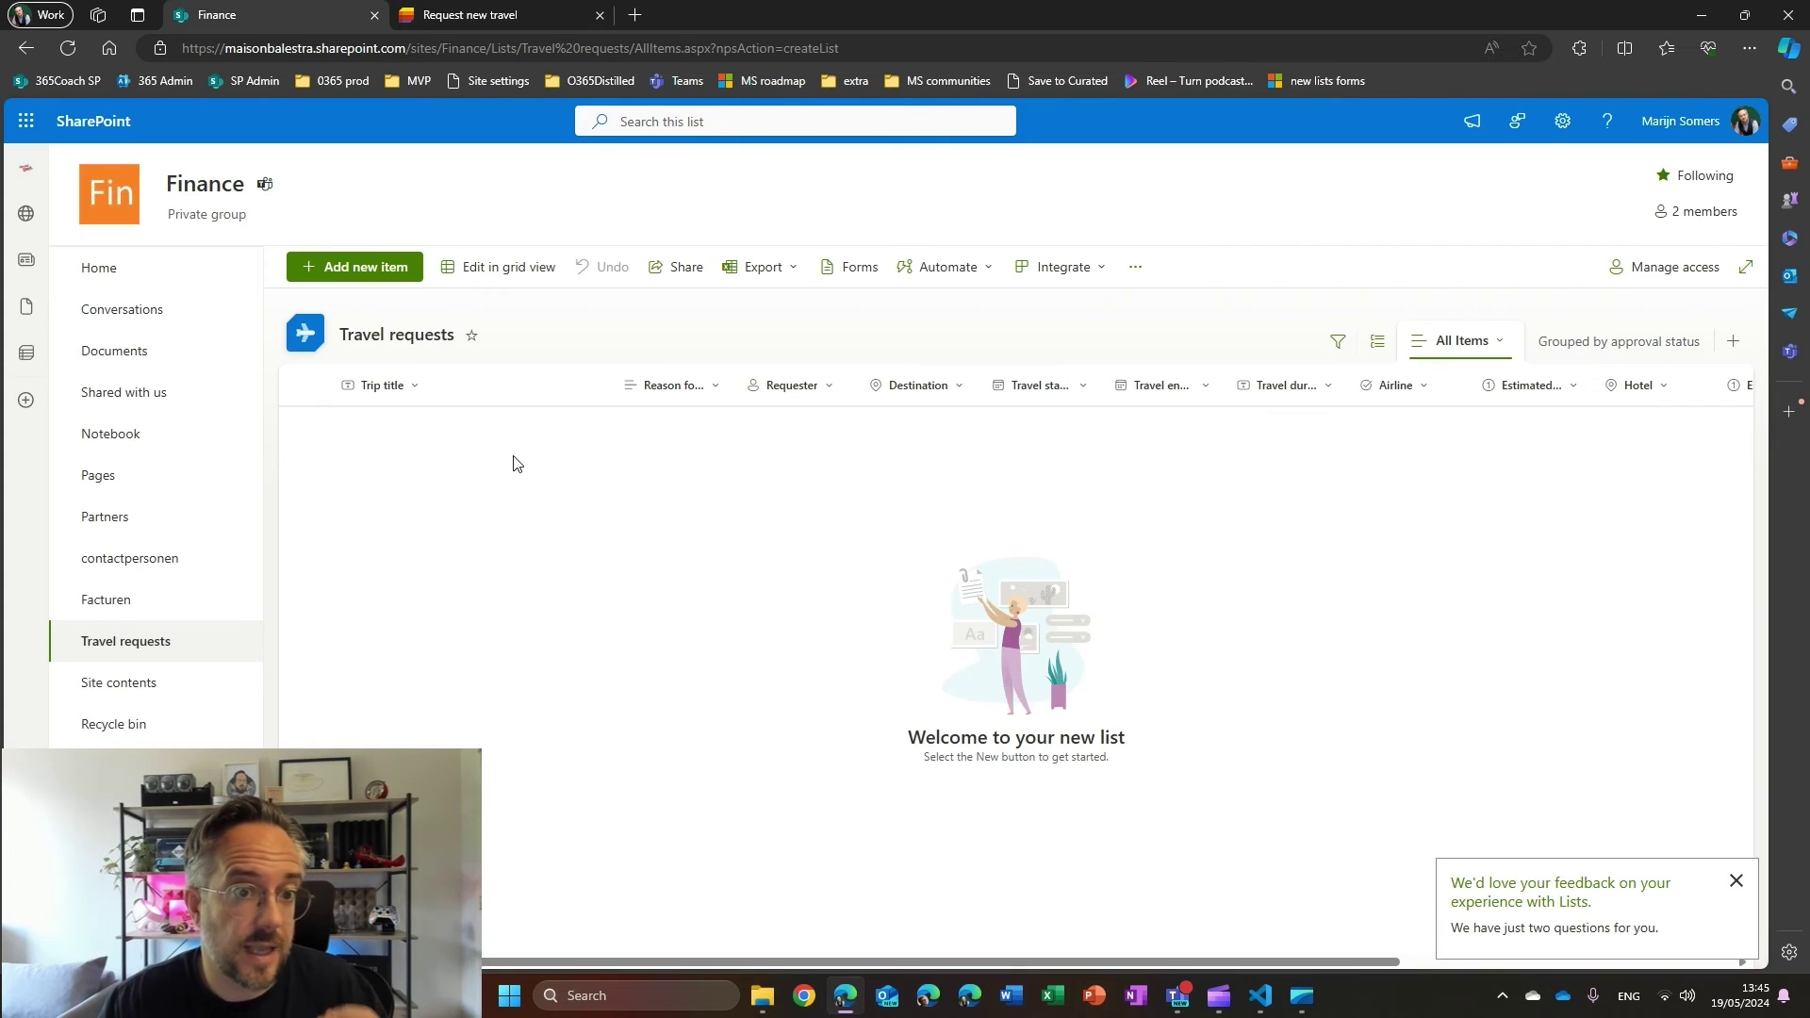
{"action": "key", "text": "F5"}
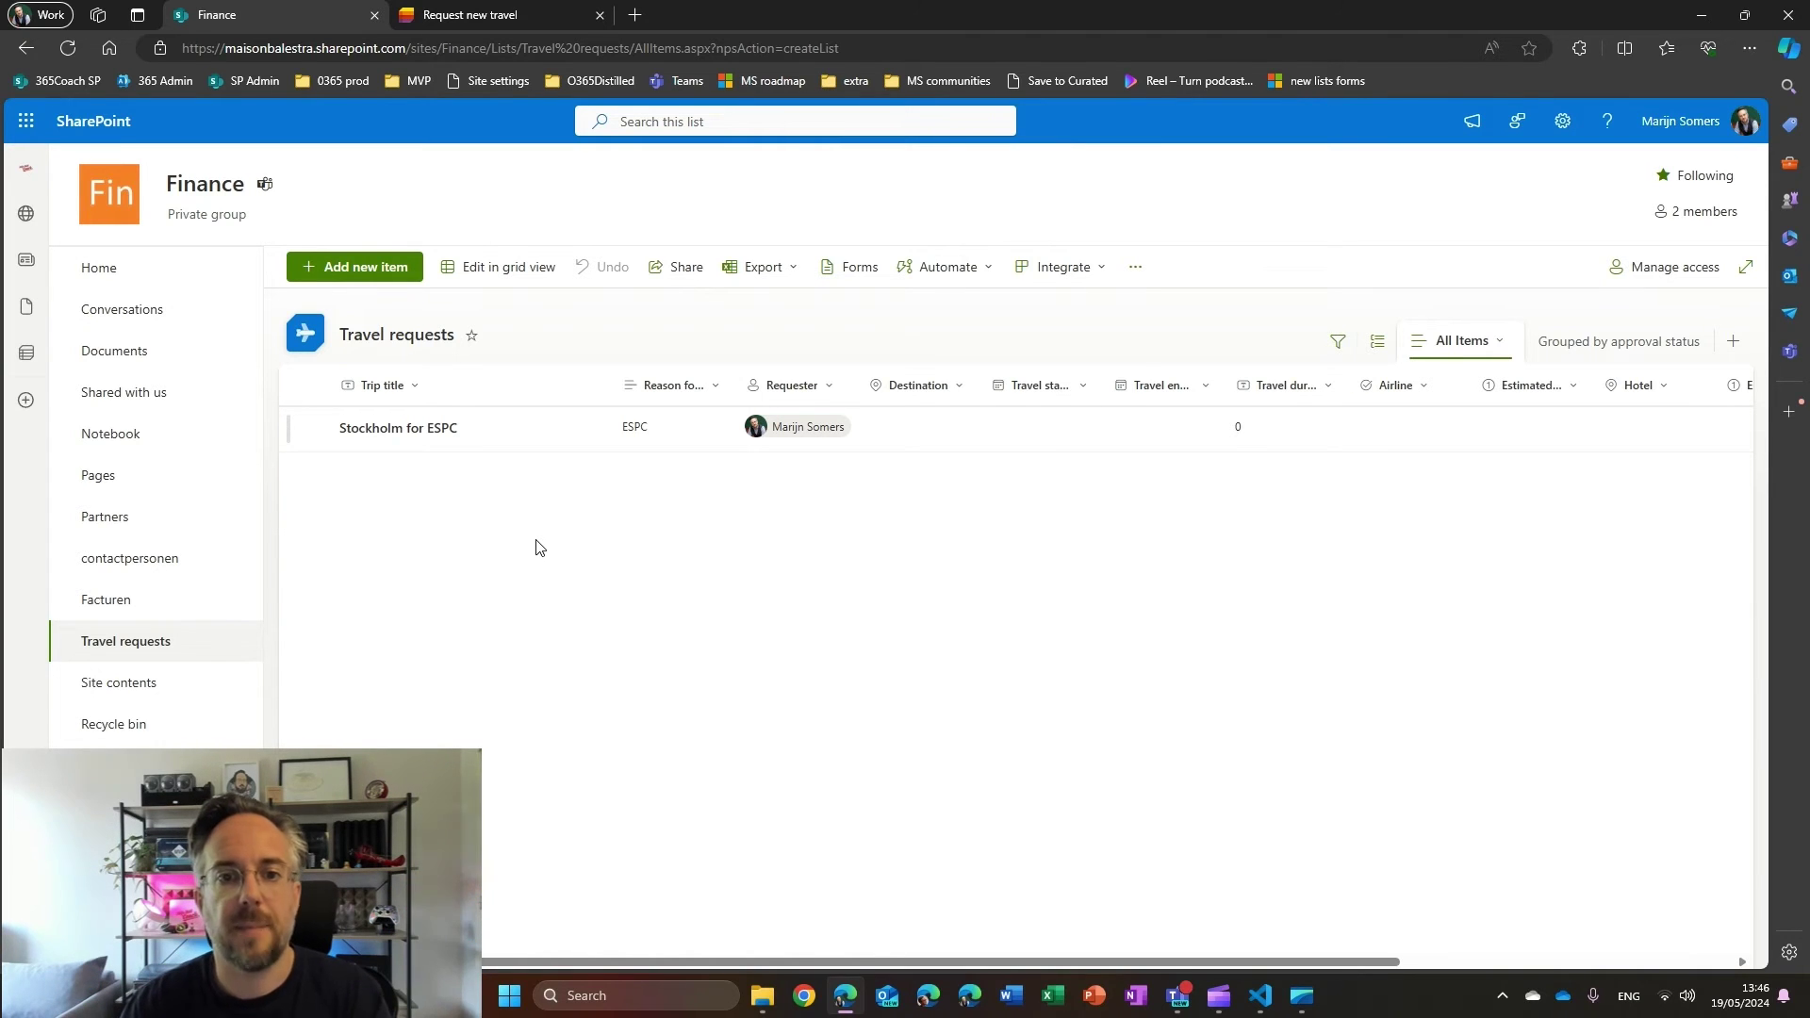
{"action": "left_click", "coordinate": [847, 272]}
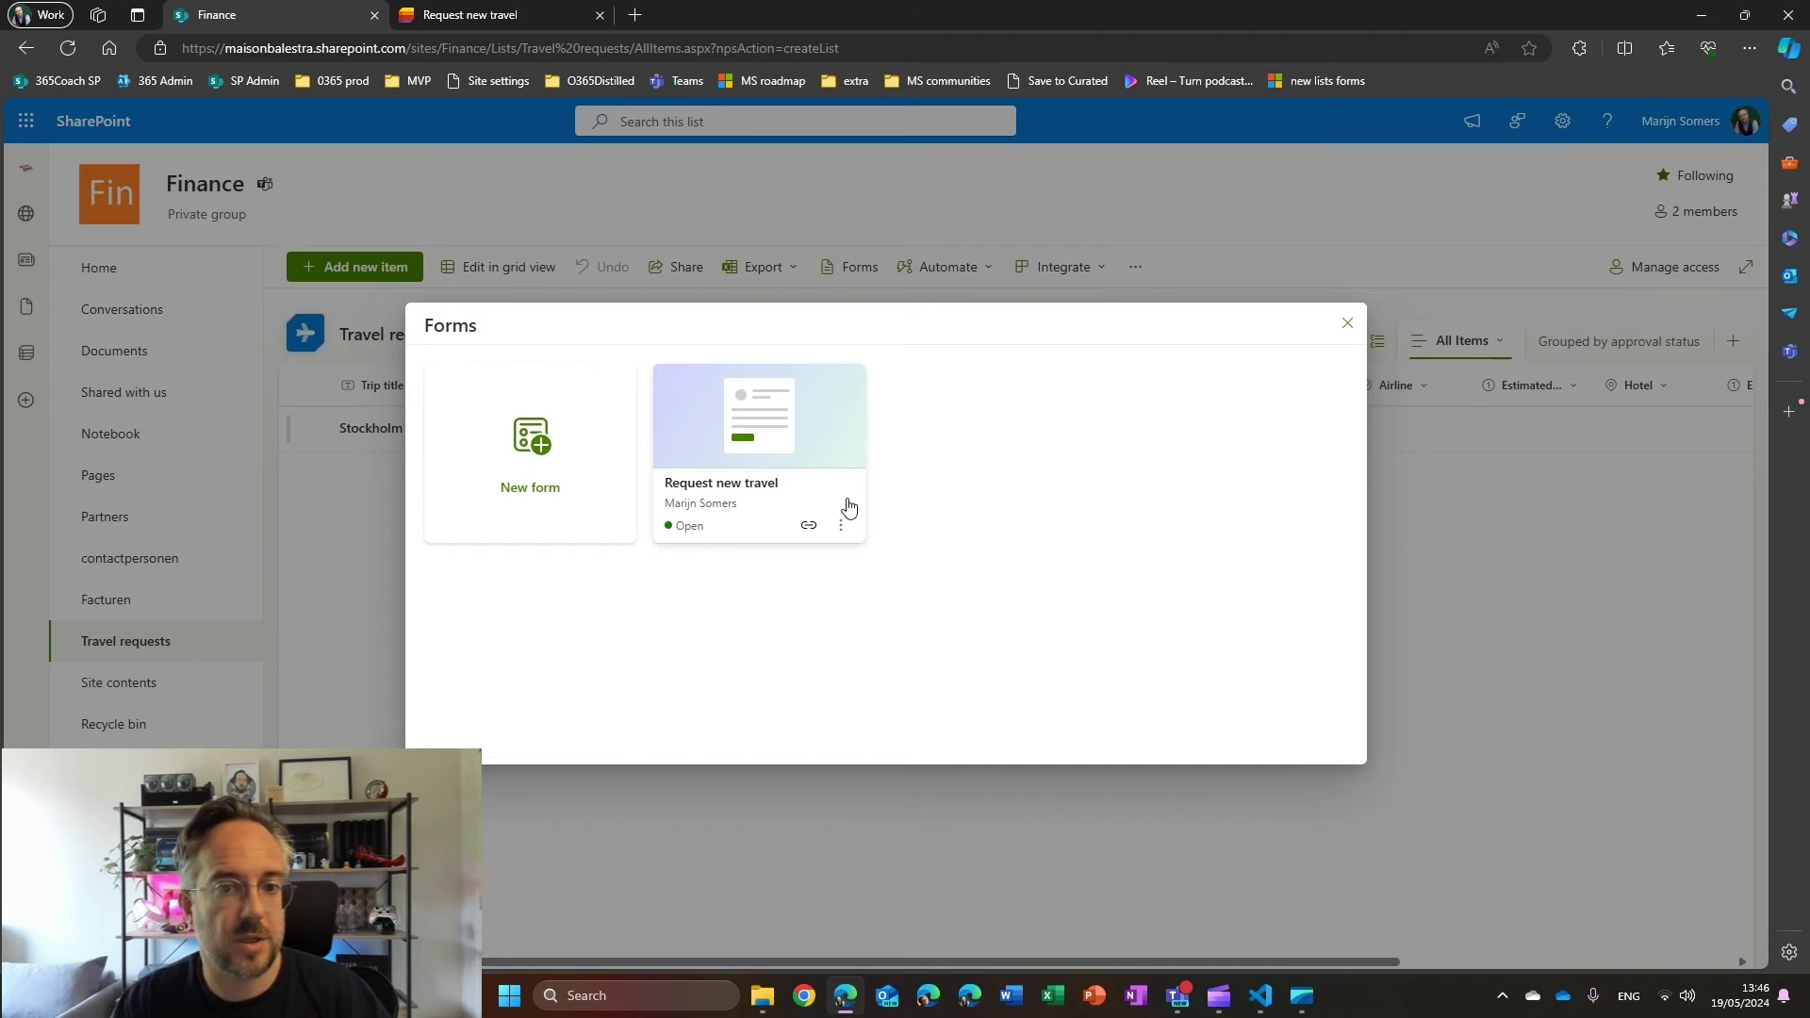
Duplicate the Request new travel form from its options menu in the Forms dialog
{"action": "left_click", "coordinate": [840, 528]}
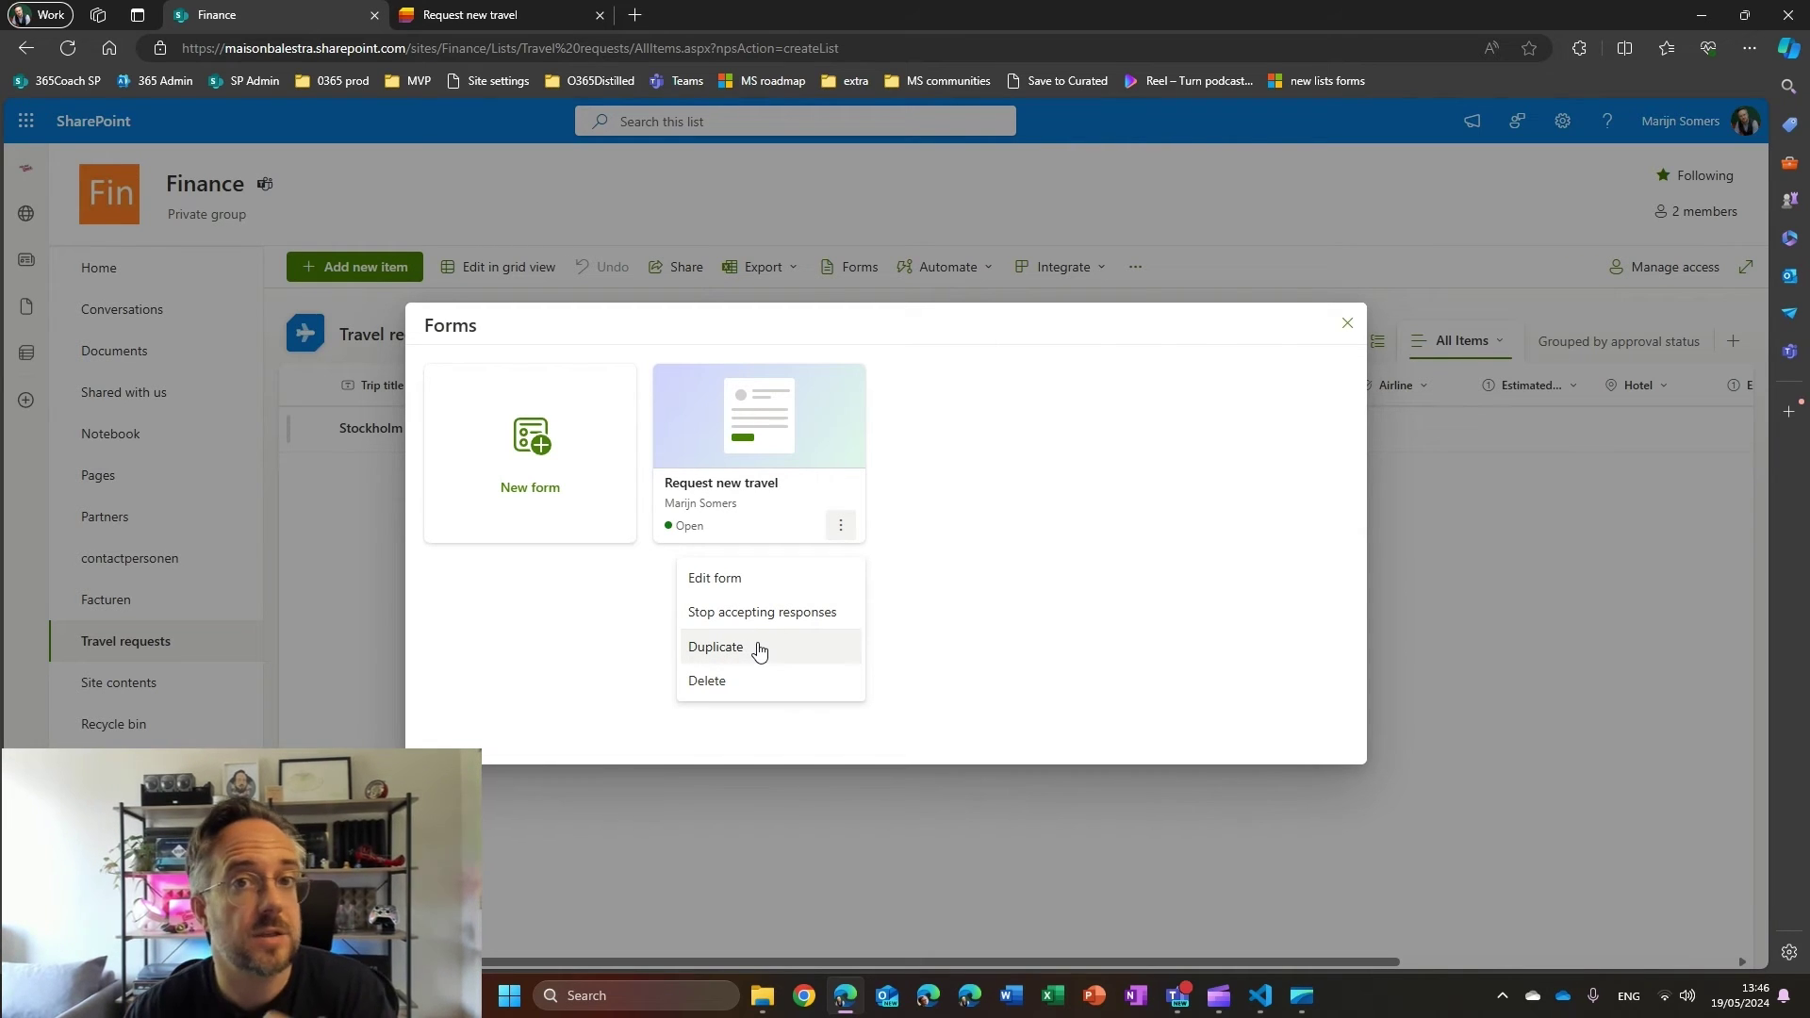
{"action": "left_click", "coordinate": [563, 502]}
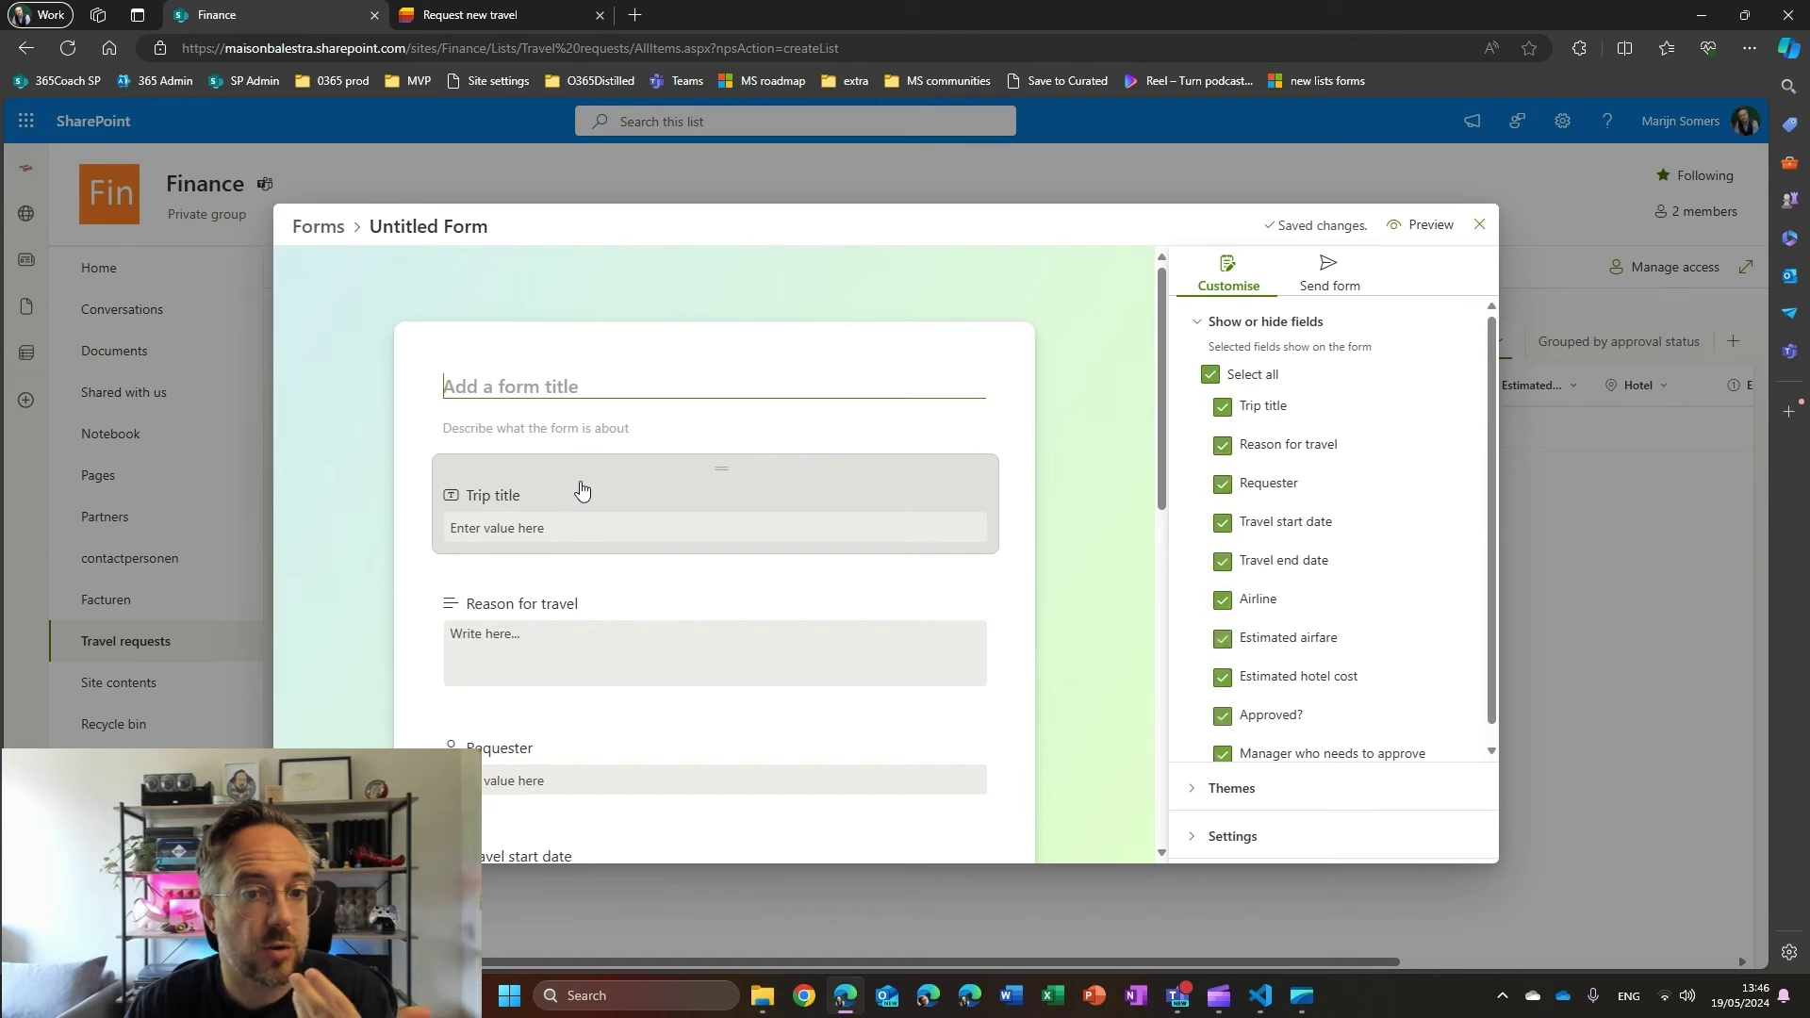